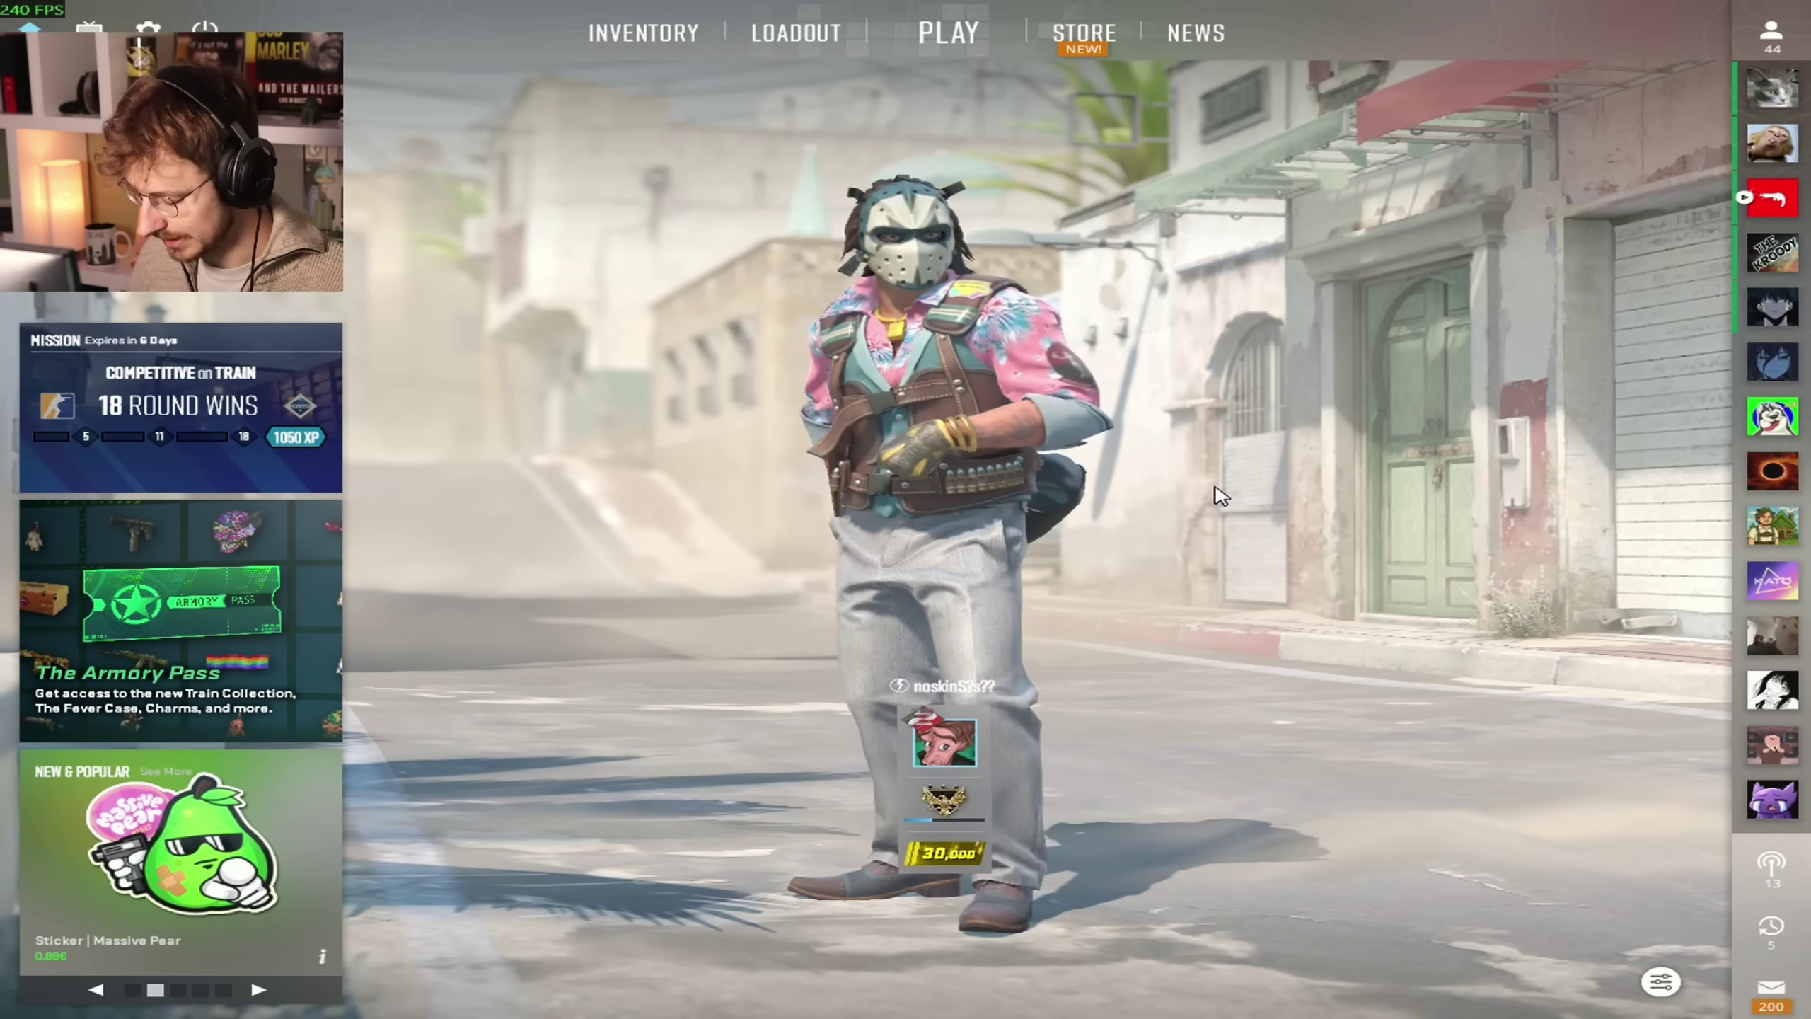
Open the game's video settings and raise the brightness to 113%
{"action": "left_click", "coordinate": [152, 27]}
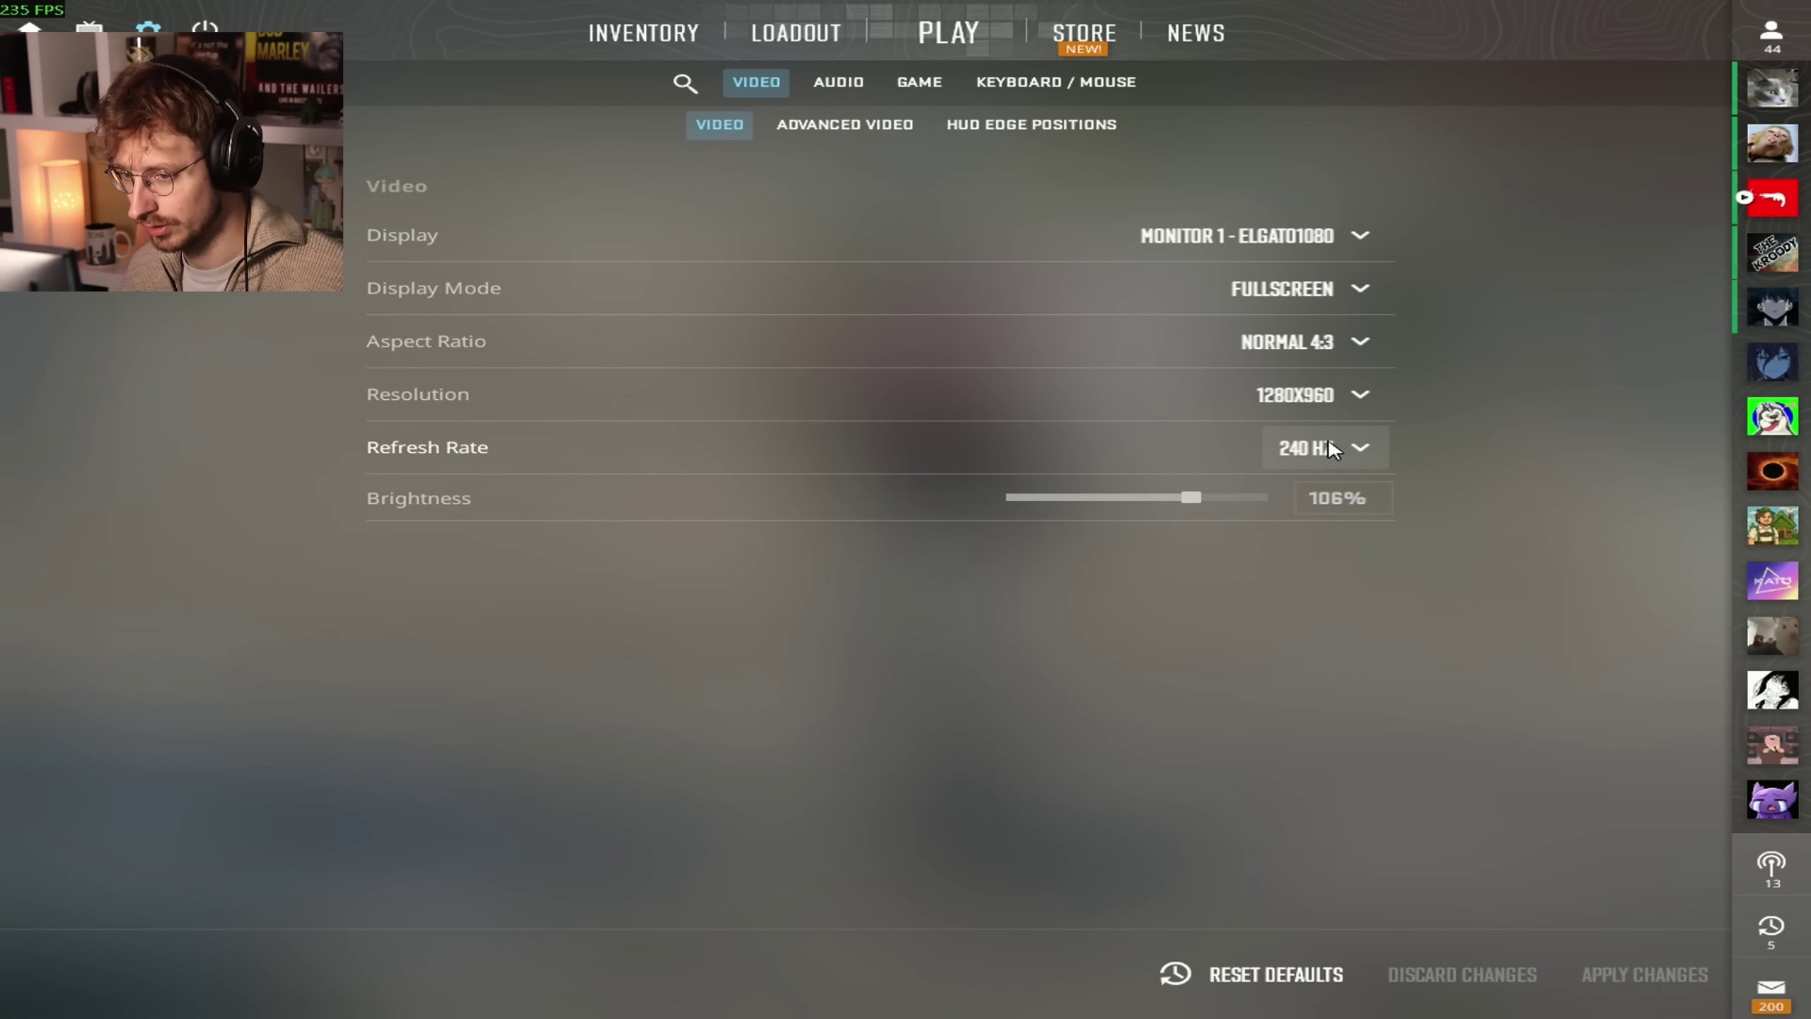
{"action": "mouse_move", "coordinate": [1190, 497]}
{"action": "left_mouse_down"}
{"action": "mouse_move", "coordinate": [1241, 501]}
{"action": "mouse_move", "coordinate": [1172, 501]}
{"action": "mouse_move", "coordinate": [1203, 508]}
{"action": "left_mouse_up"}
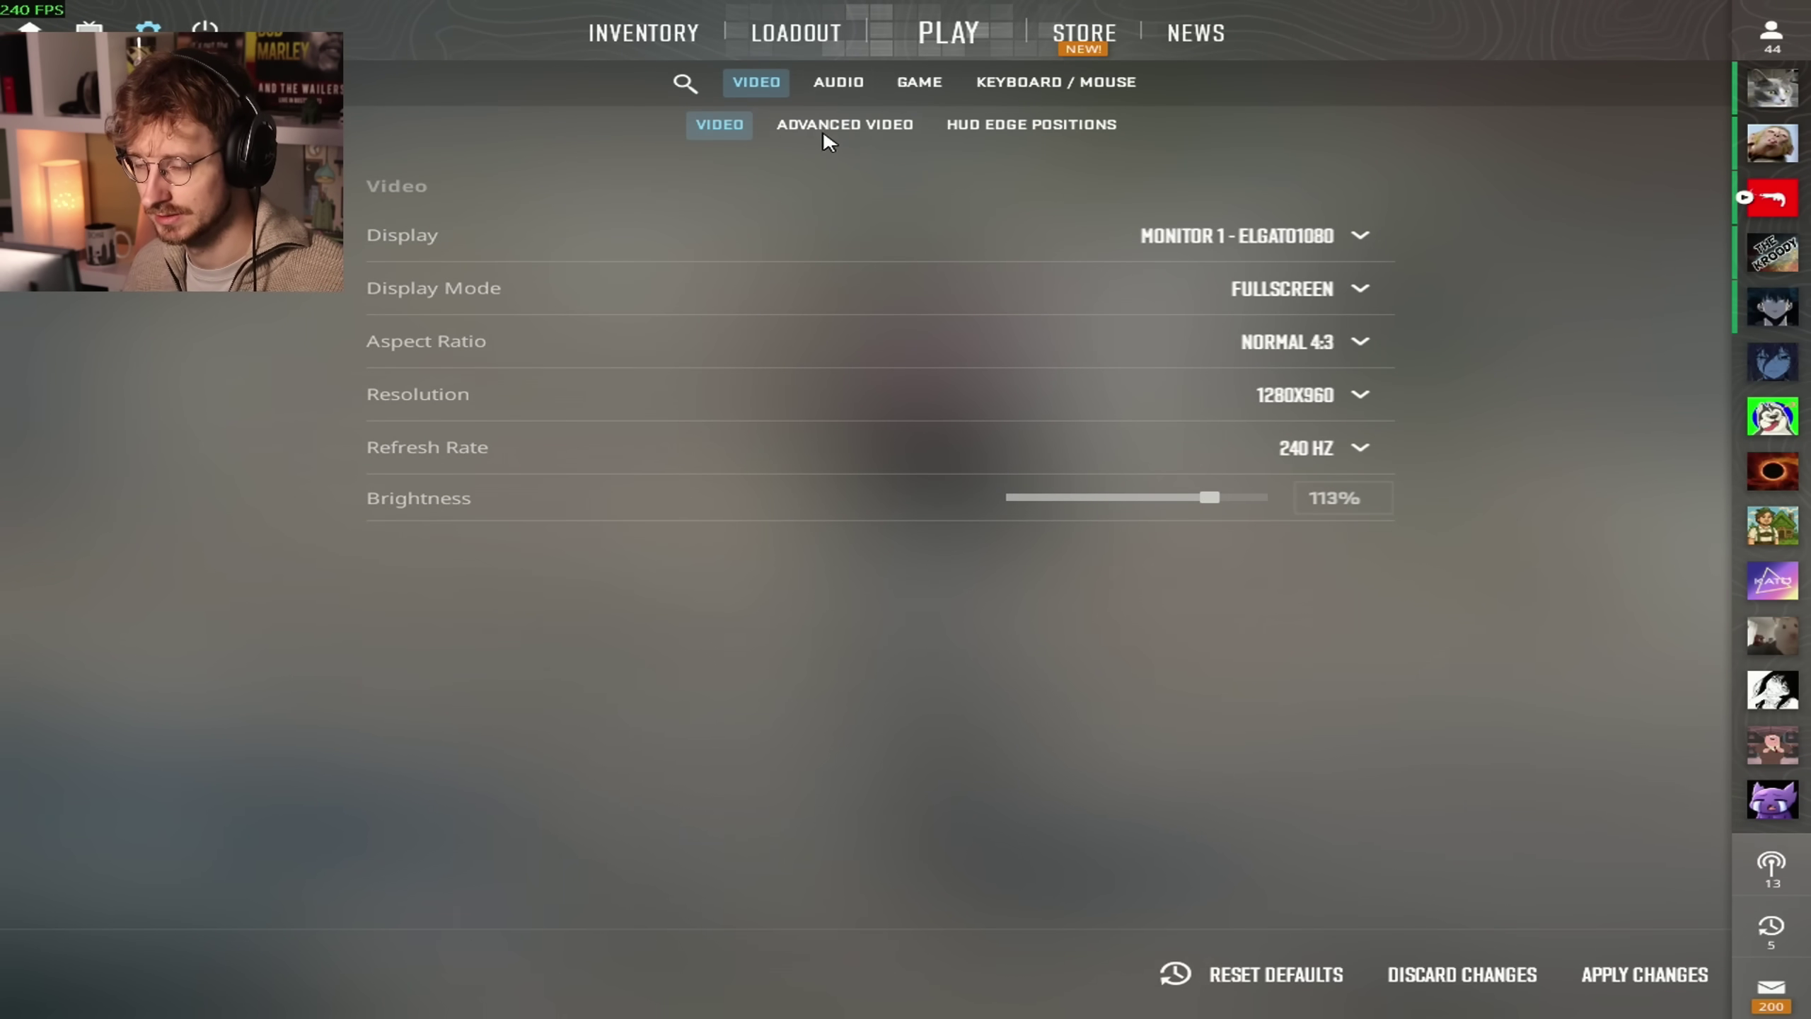
Examine the advanced video settings, including frame pacing, anti-aliasing, shadows, texture and shader detail, ambient occlusion and high dynamic range
{"action": "left_click", "coordinate": [848, 124]}
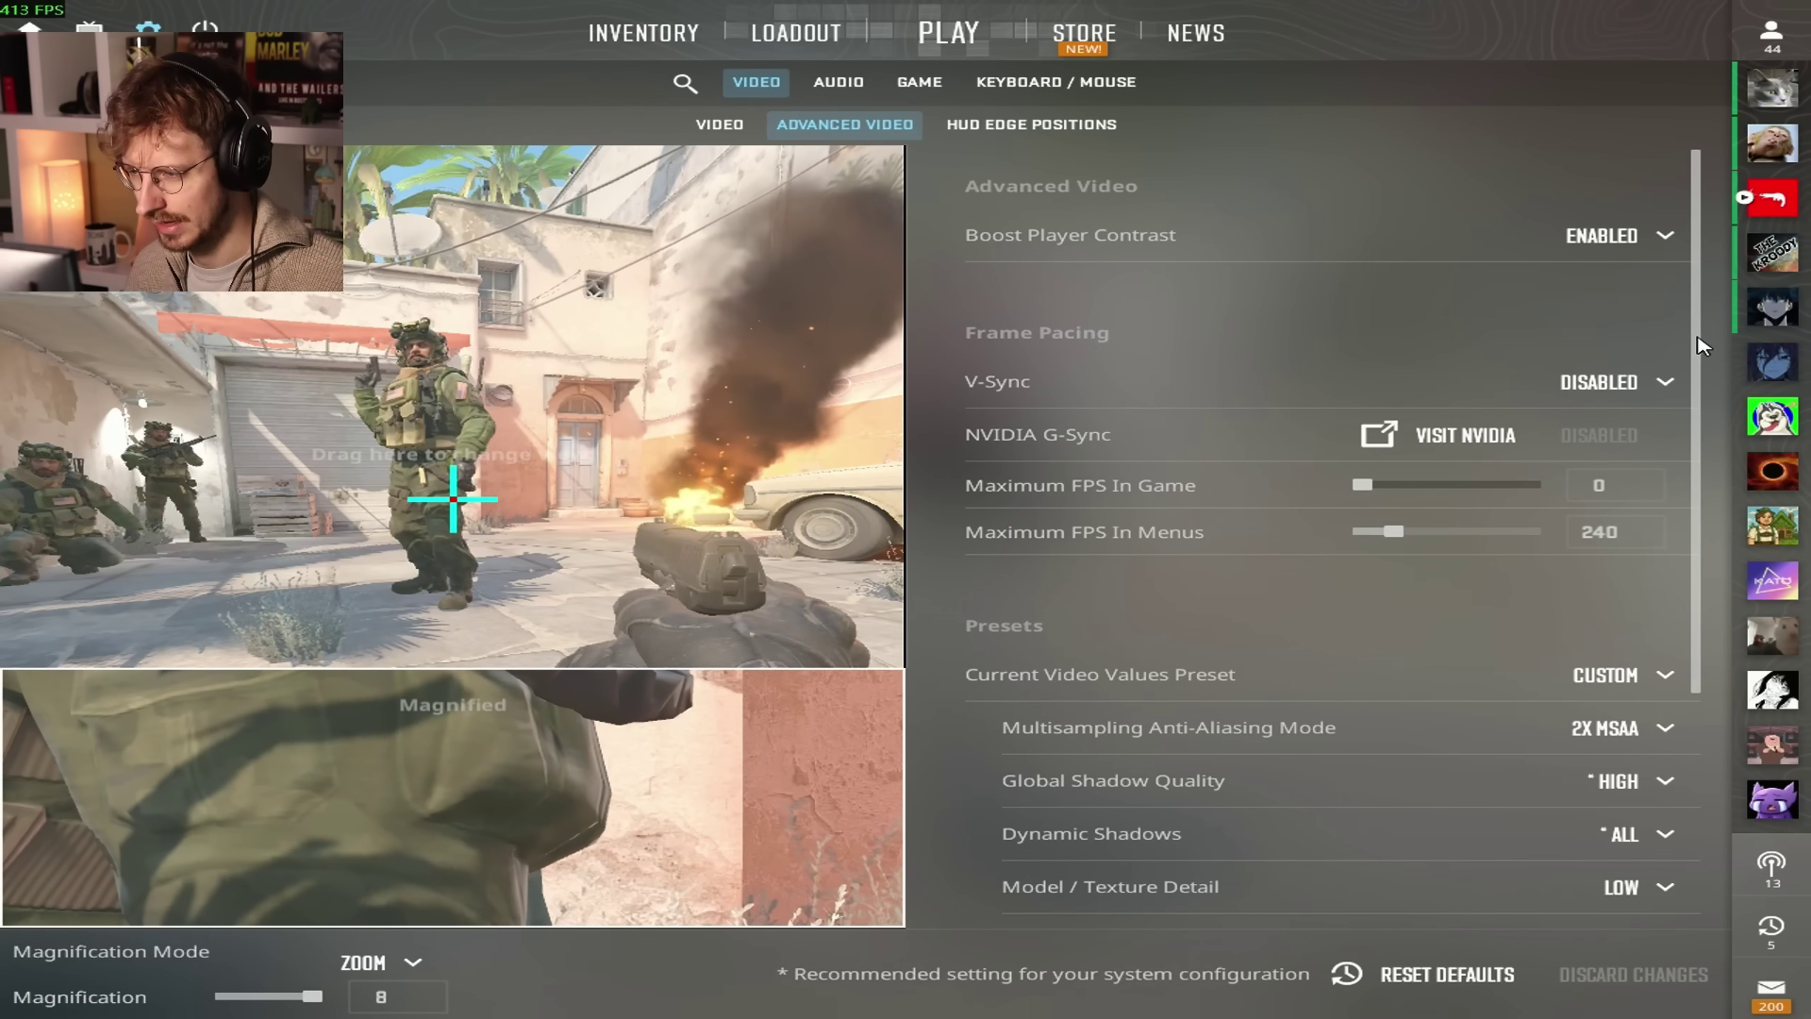
{"action": "left_click_drag", "start_coordinate": [1697, 338], "coordinate": [1689, 376]}
{"action": "scroll", "coordinate": [1687, 378], "scroll_direction": "down", "scroll_amount": 5}
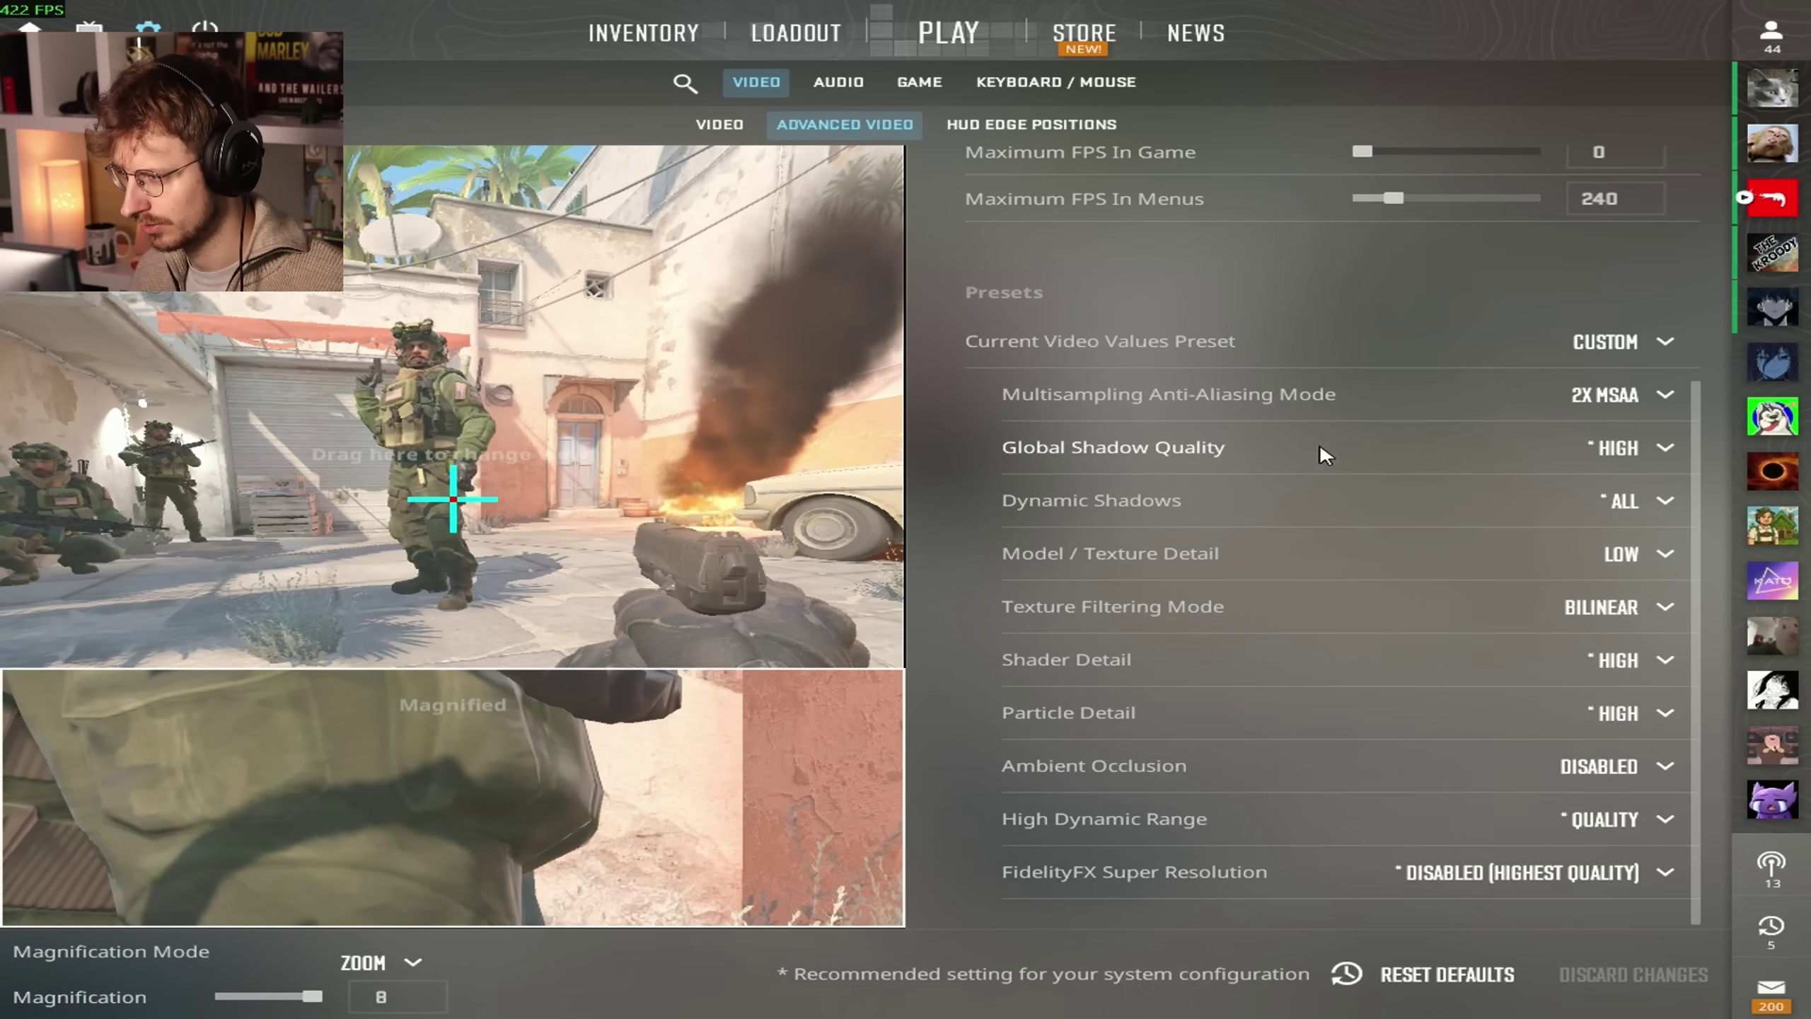
{"action": "mouse_move", "coordinate": [1355, 503]}
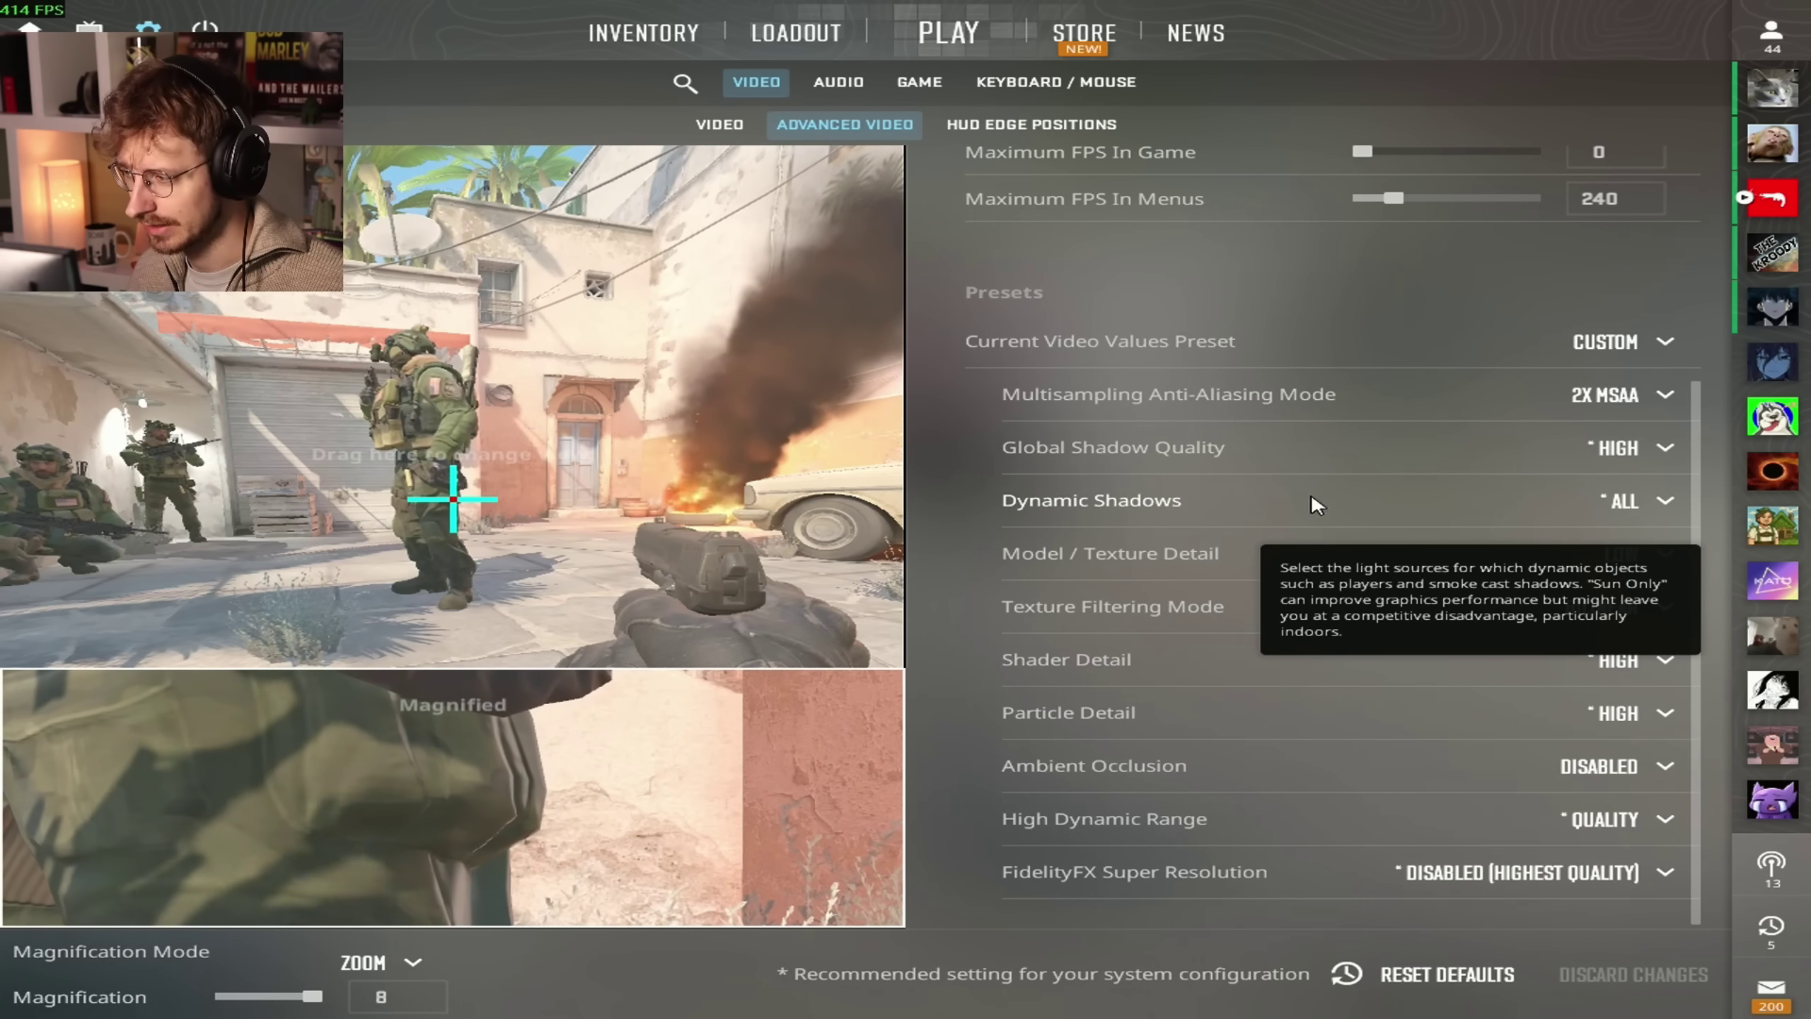
{"action": "mouse_move", "coordinate": [1604, 578]}
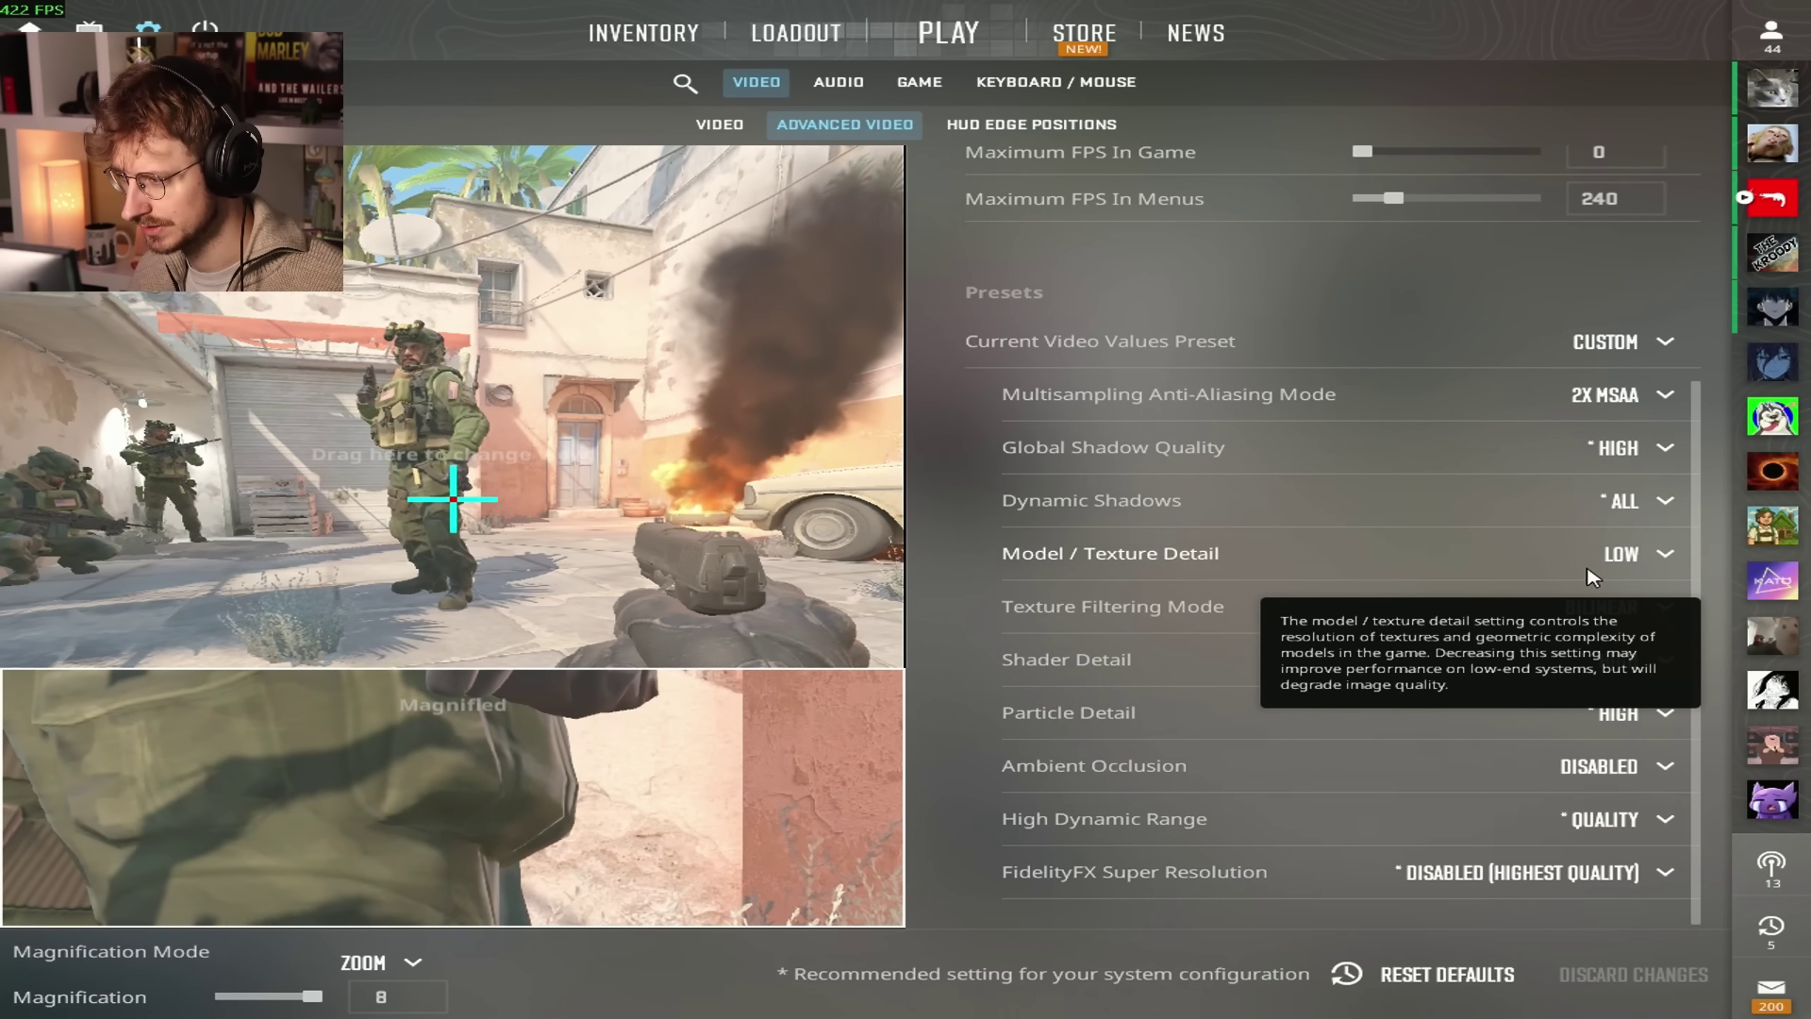
{"action": "mouse_move", "coordinate": [1080, 613]}
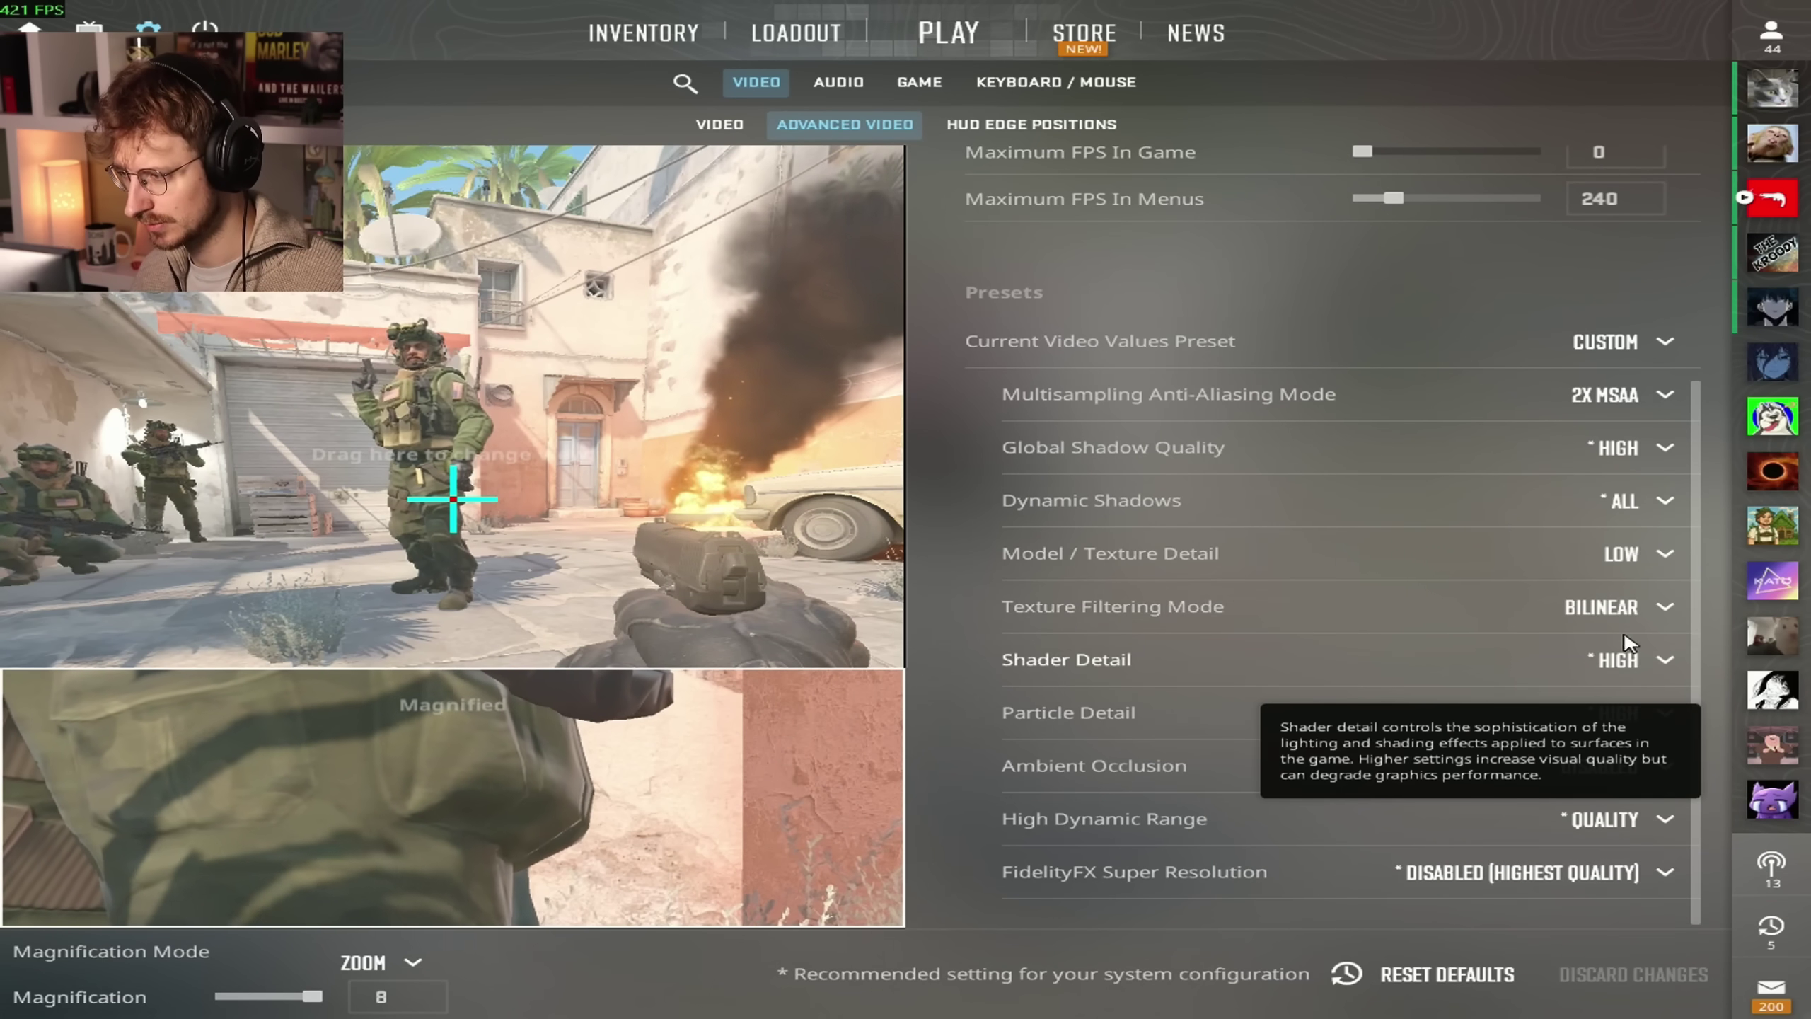
{"action": "mouse_move", "coordinate": [1081, 649]}
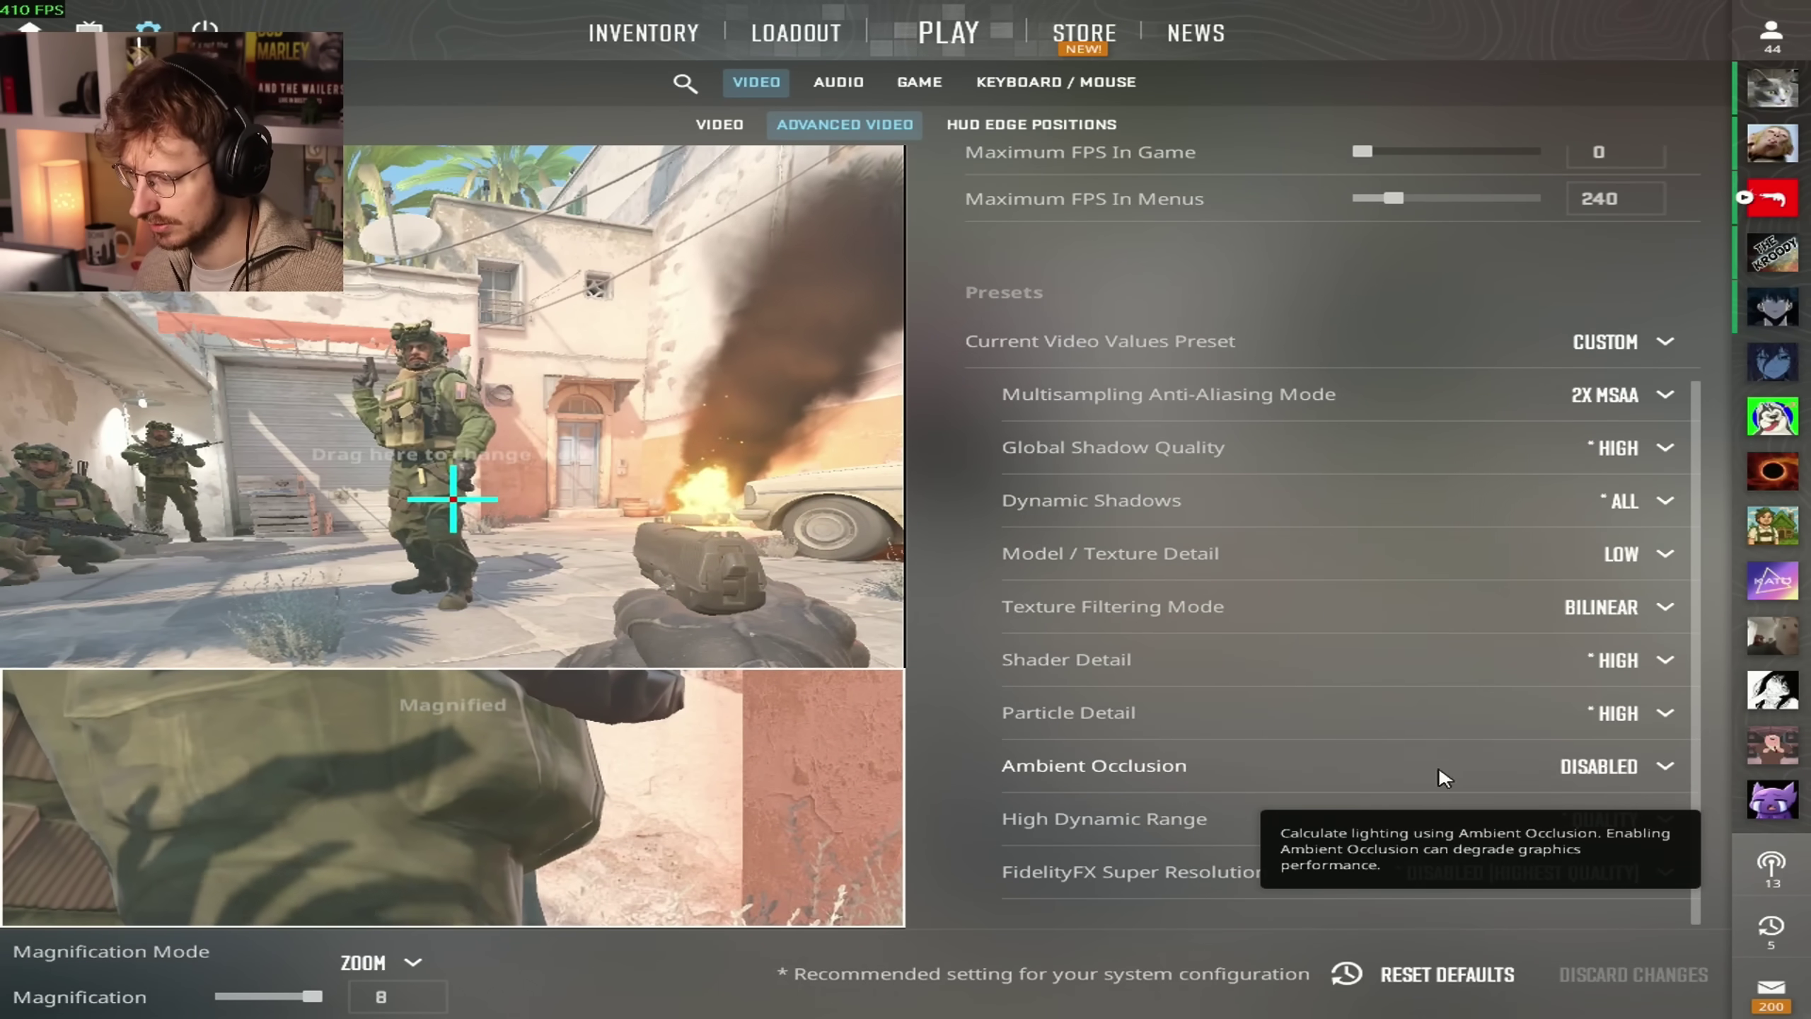
{"action": "mouse_move", "coordinate": [1470, 847]}
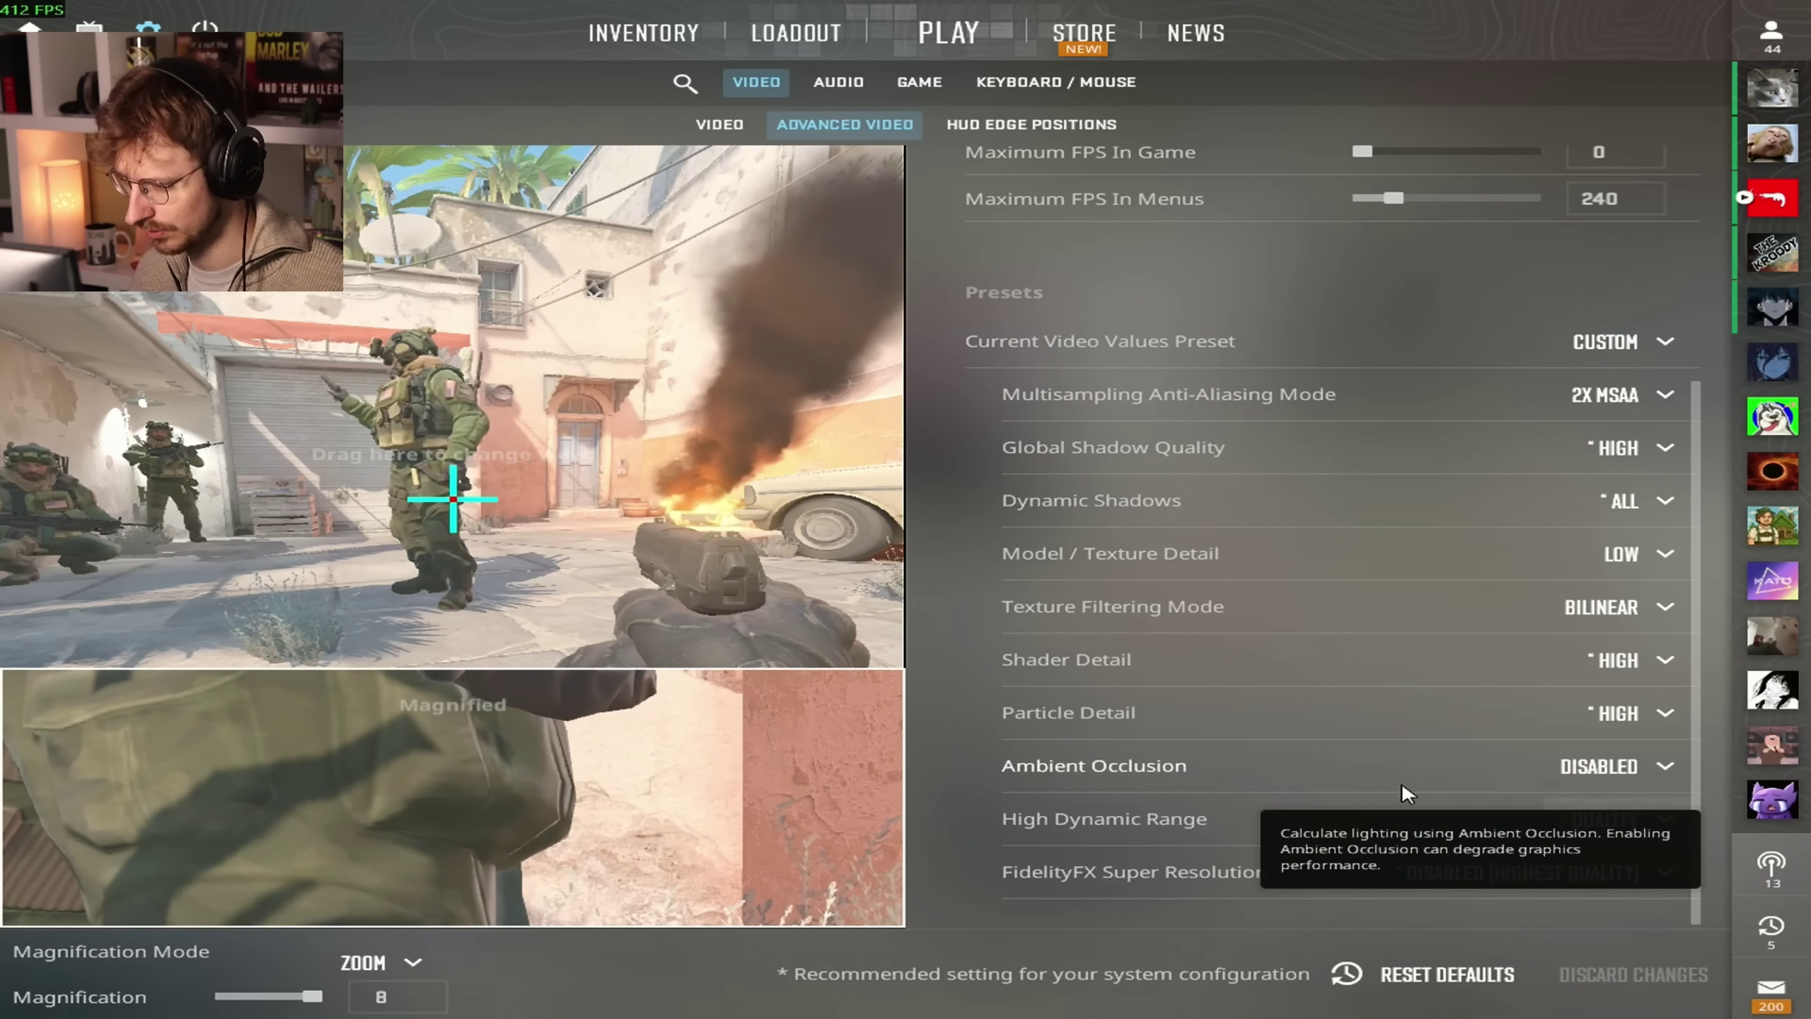
{"action": "mouse_move", "coordinate": [1033, 888]}
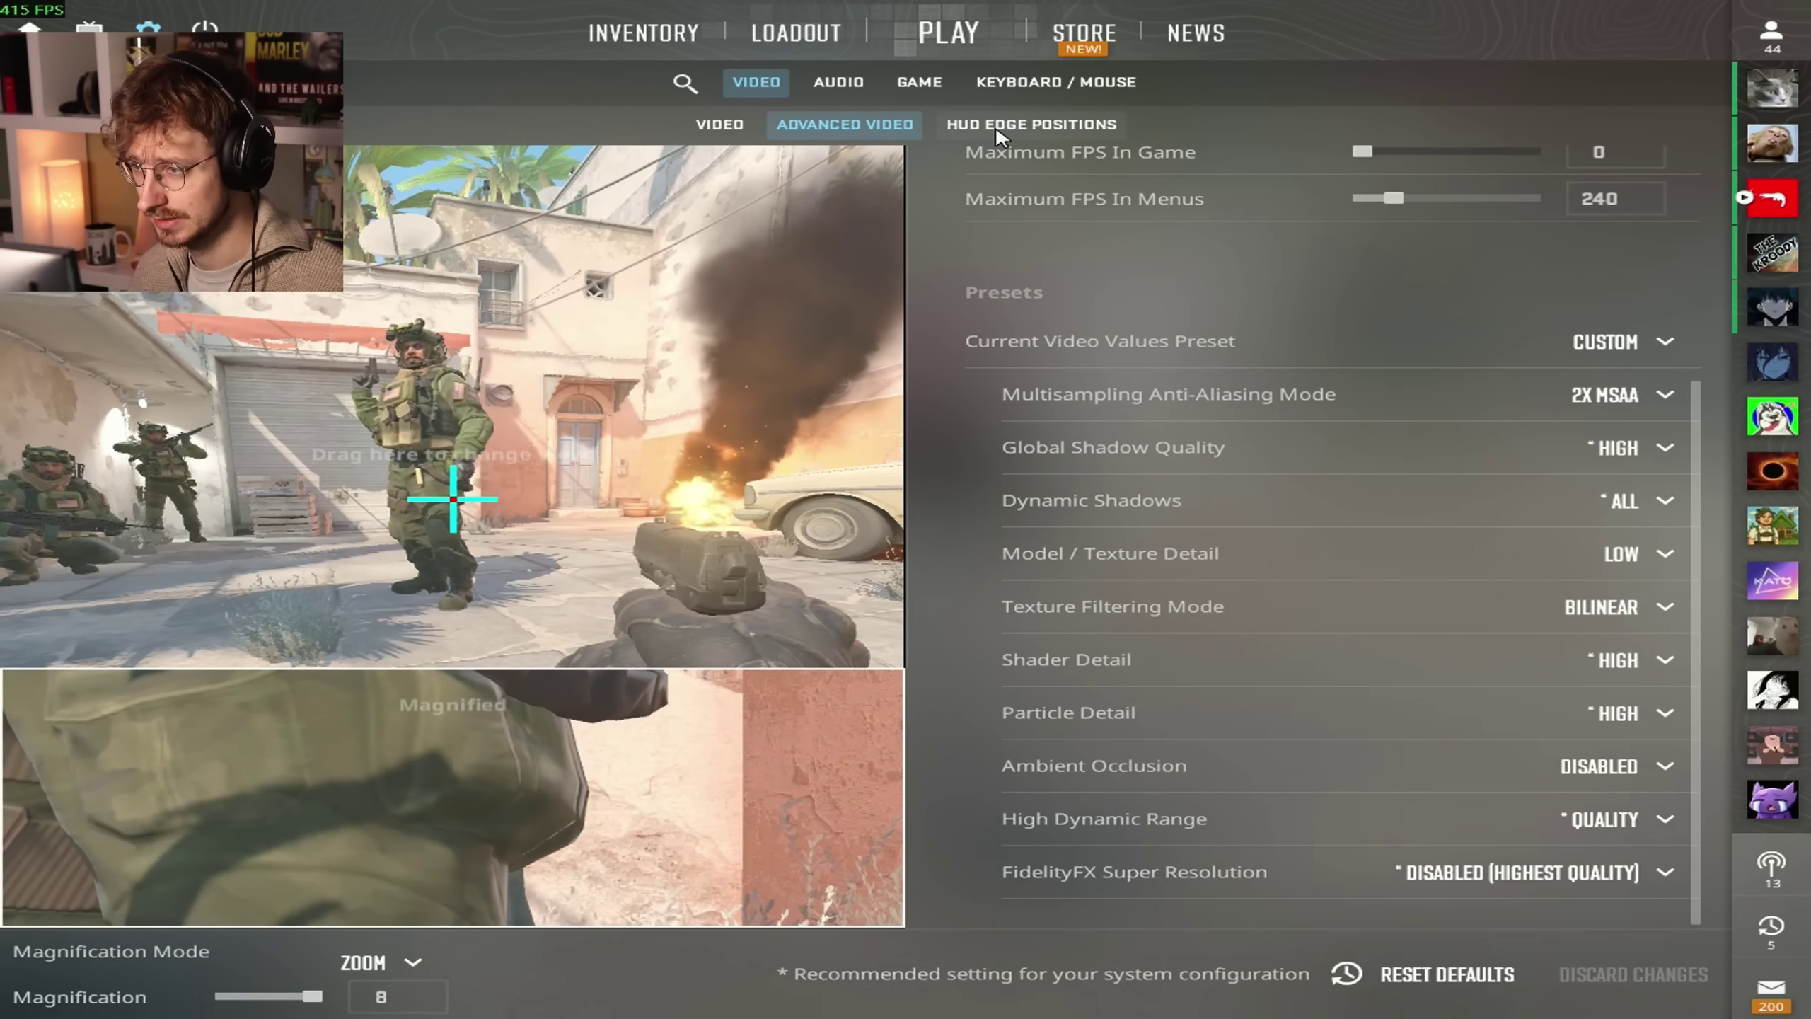
In the audio settings, set the master volume to 89%, keeping Default Device as audio device and Crisp as EQ profile
{"action": "left_click", "coordinate": [838, 81]}
{"action": "left_click_drag", "start_coordinate": [1117, 313], "coordinate": [1257, 312]}
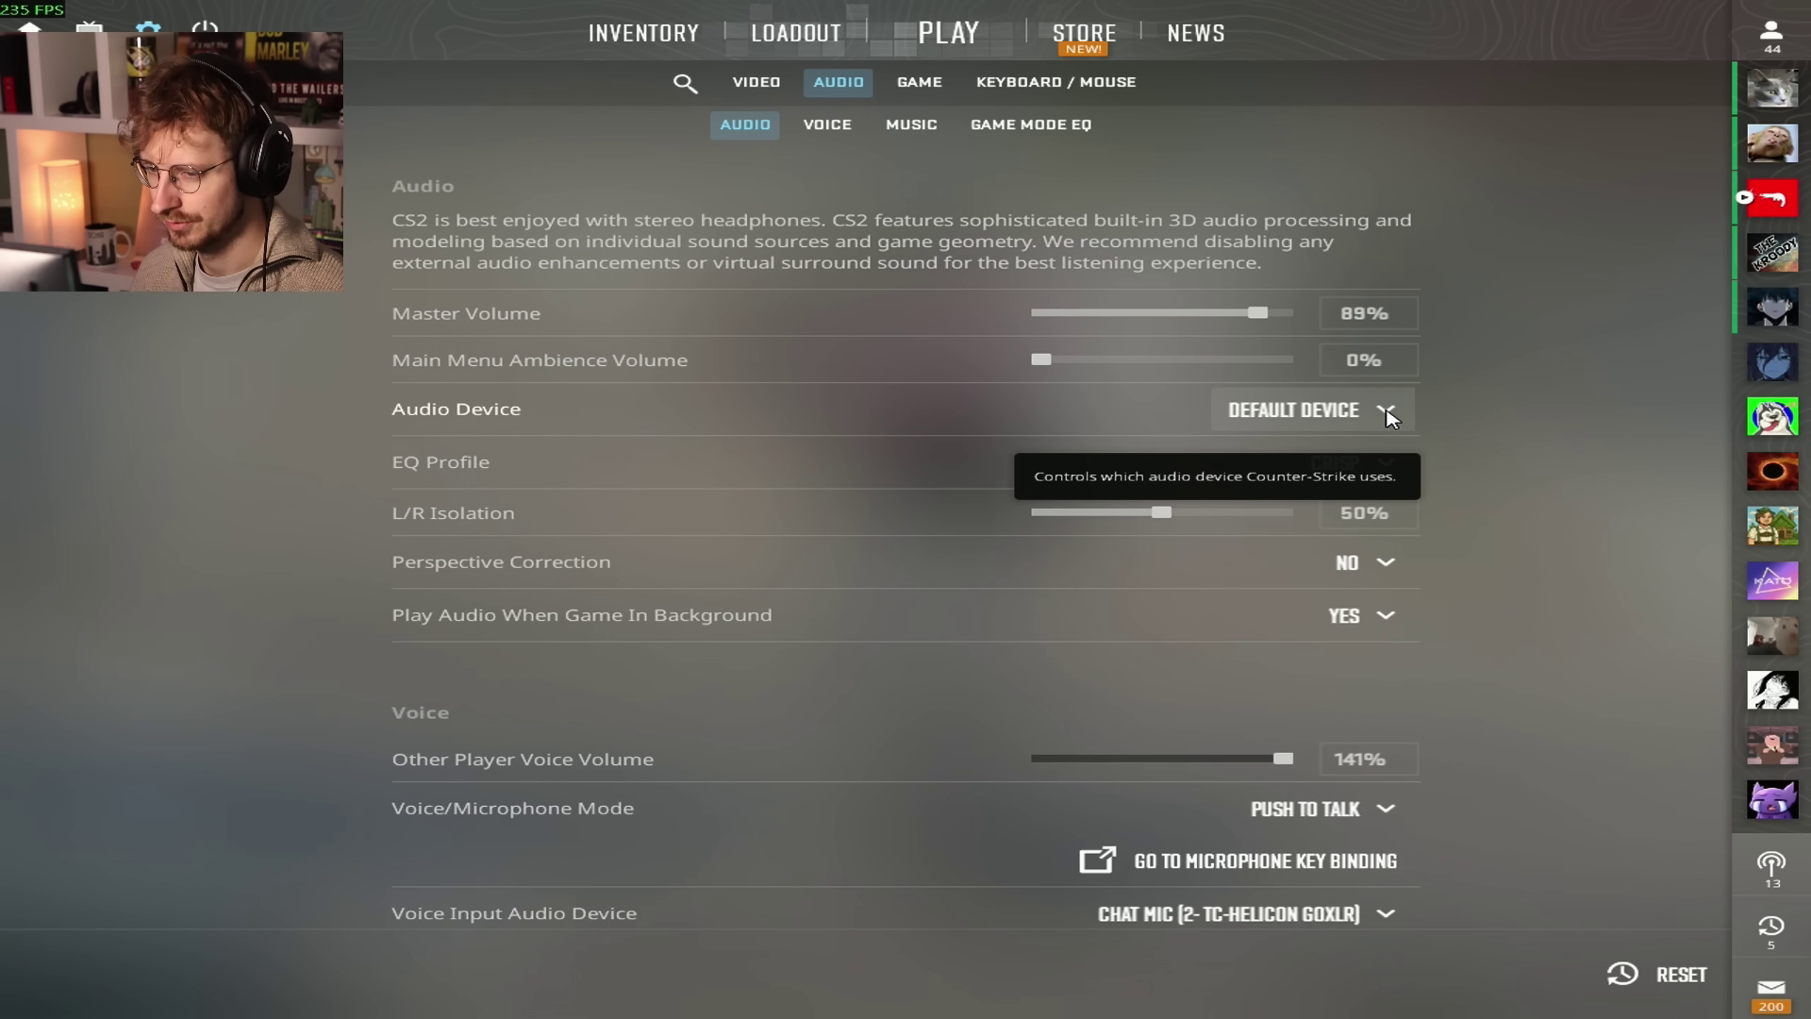
{"action": "left_click", "coordinate": [1384, 411]}
{"action": "left_click", "coordinate": [1325, 412]}
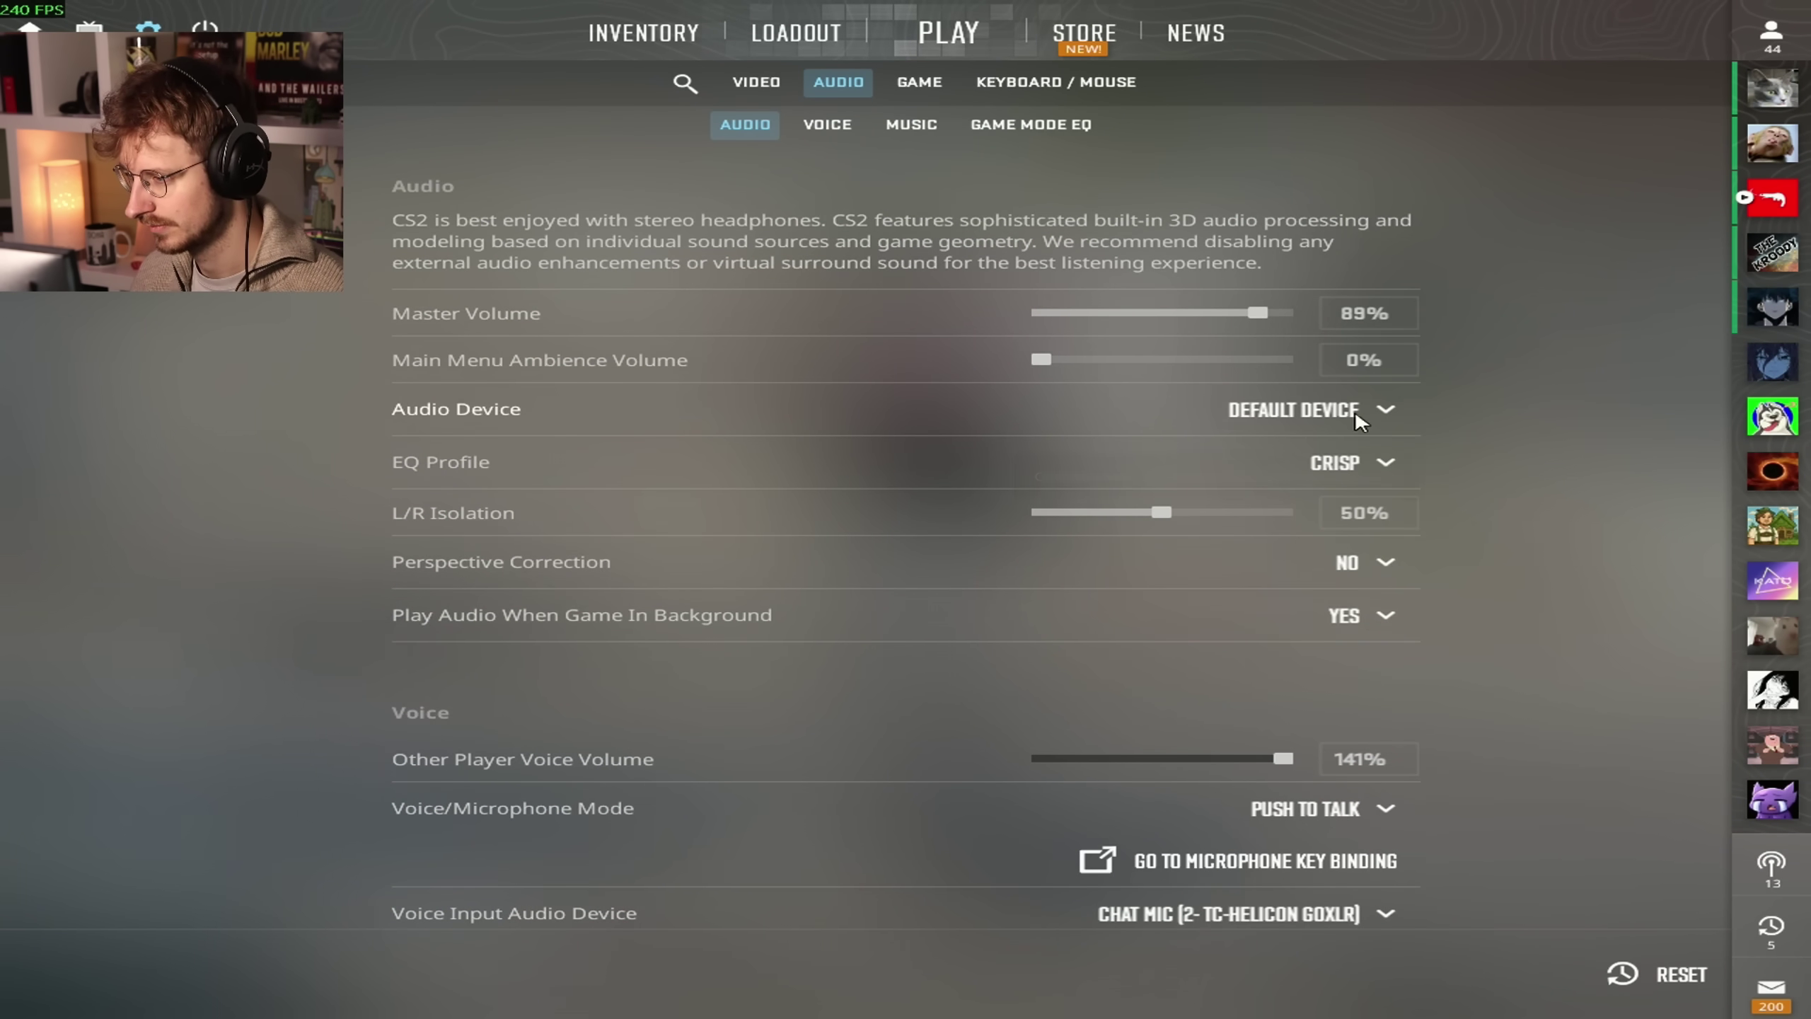
{"action": "left_click", "coordinate": [1364, 463]}
{"action": "left_click", "coordinate": [1403, 509]}
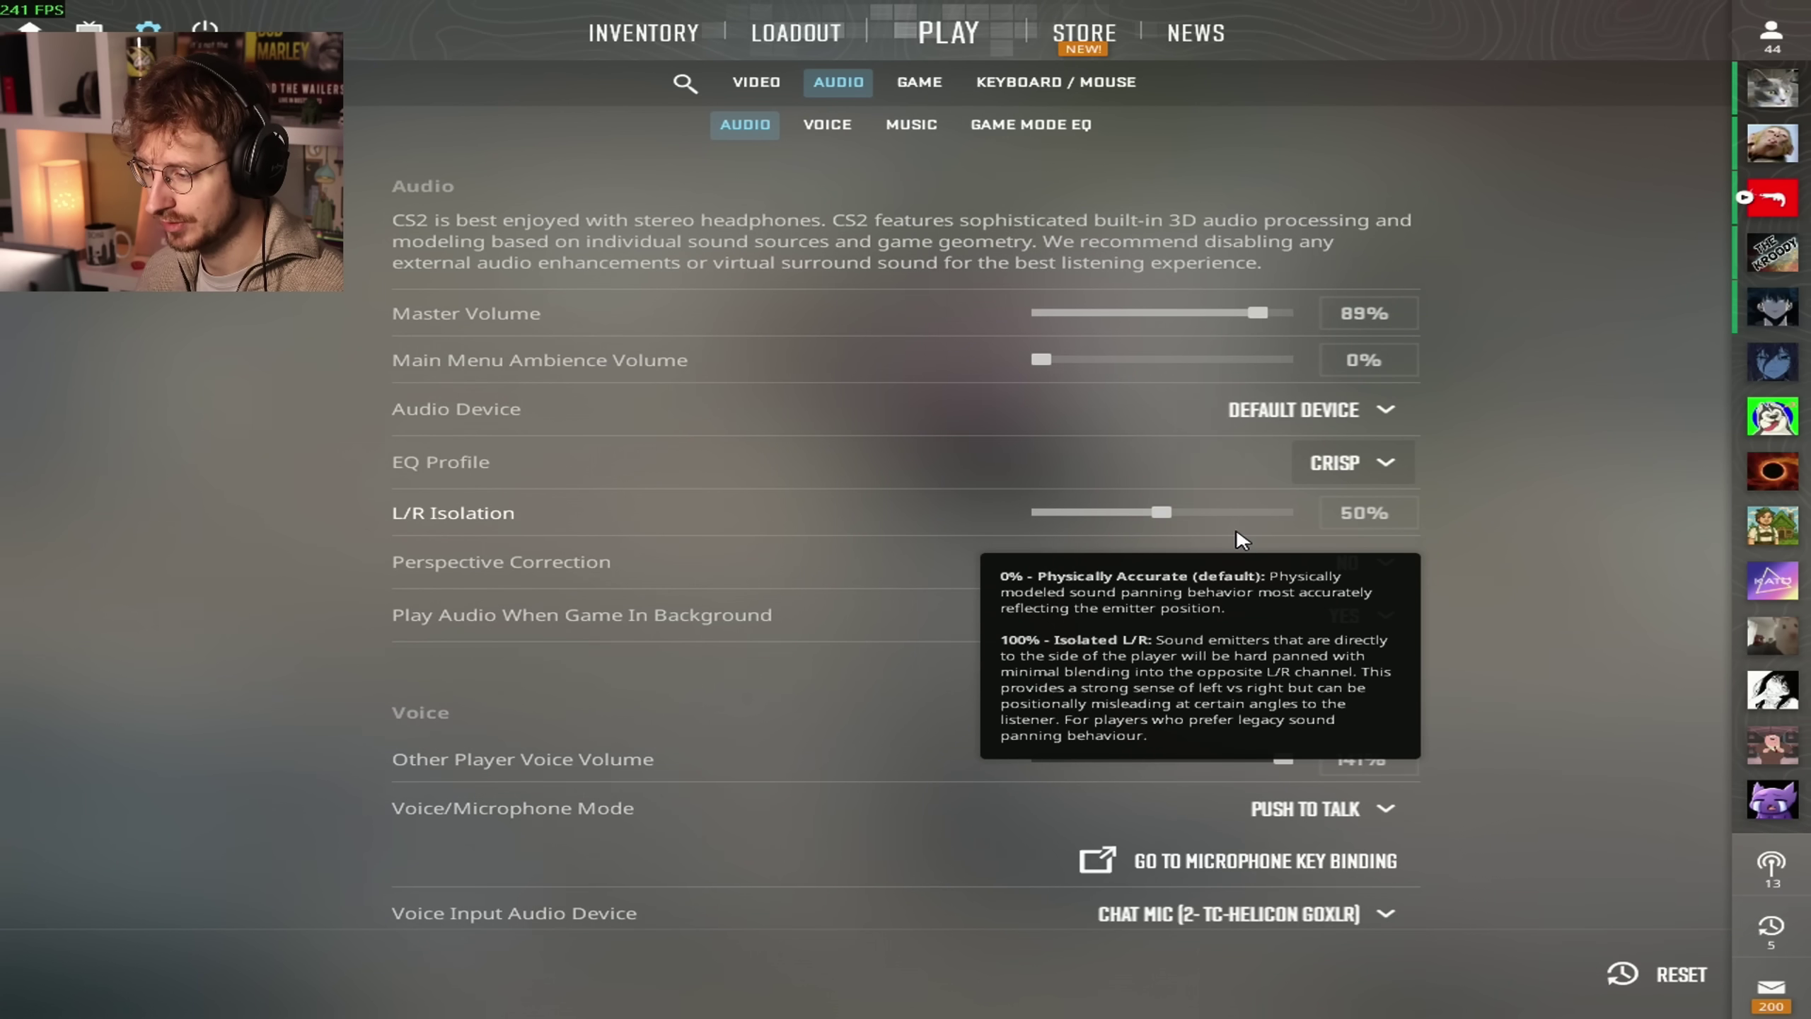
Review the voice audio settings and look up the snd_voipvolume command in the developer console
{"action": "mouse_move", "coordinate": [1382, 563]}
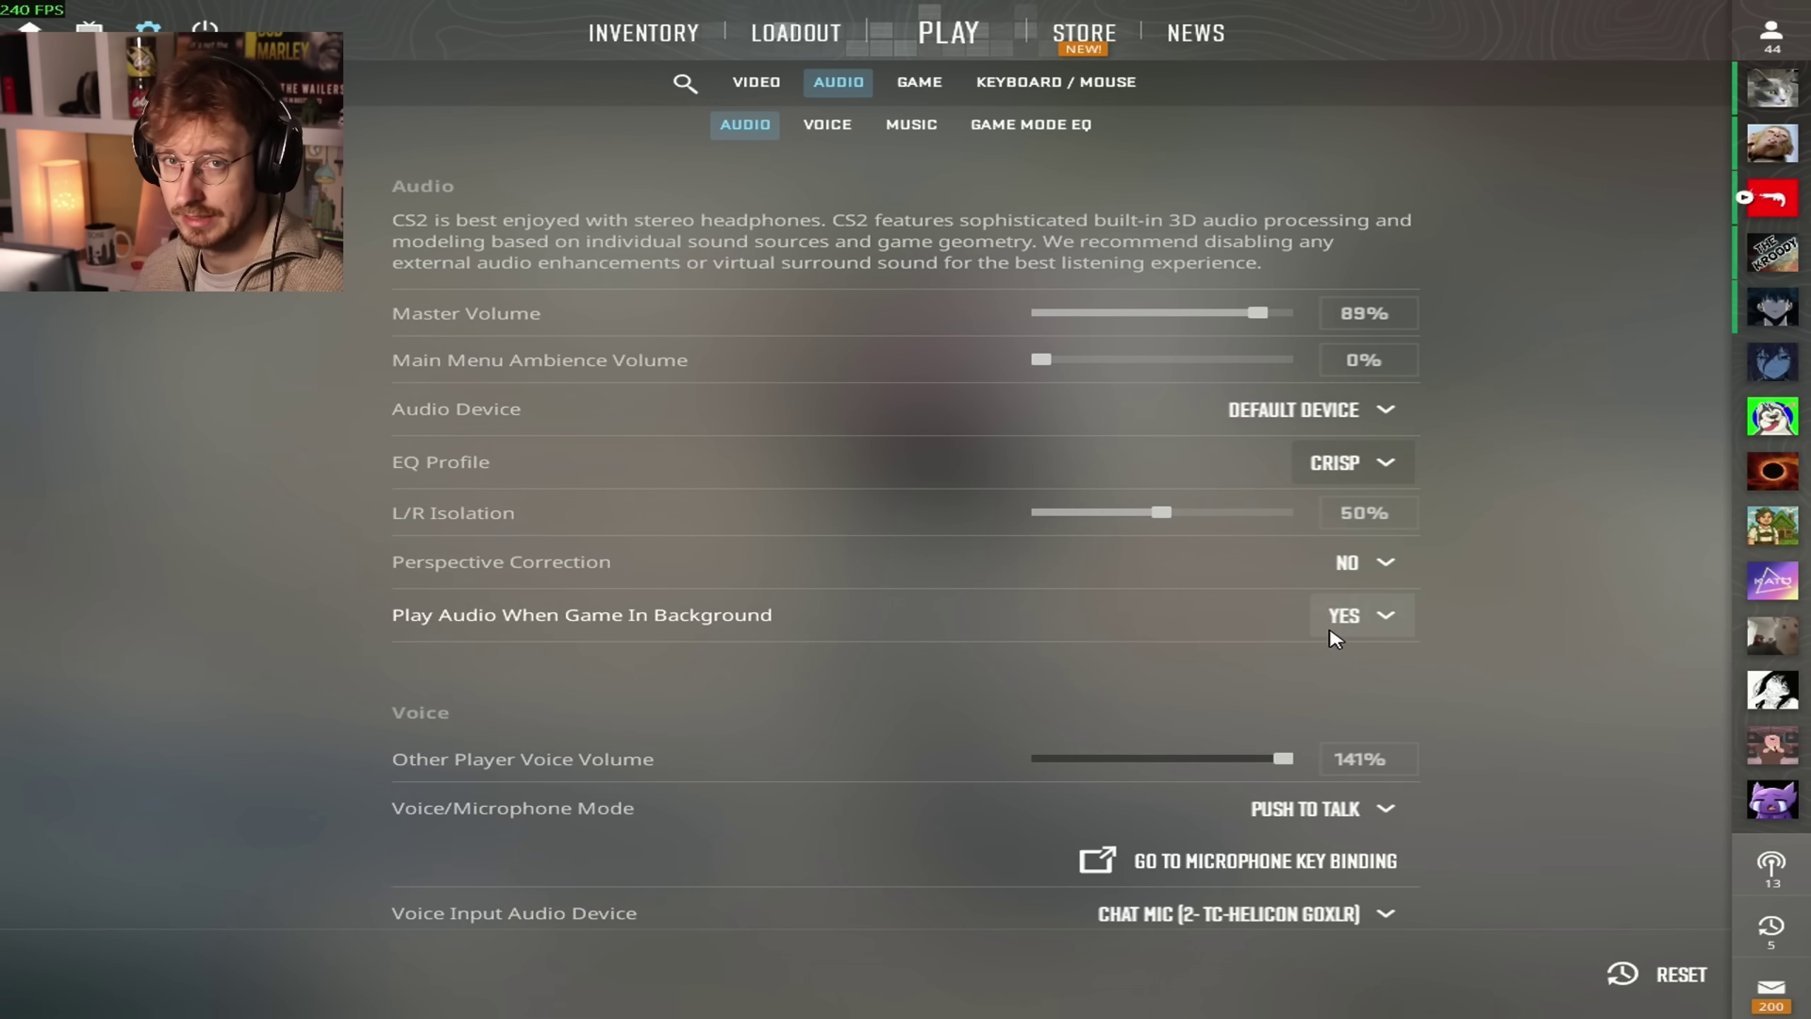
{"action": "scroll", "coordinate": [1468, 607], "scroll_direction": "down", "scroll_amount": 4}
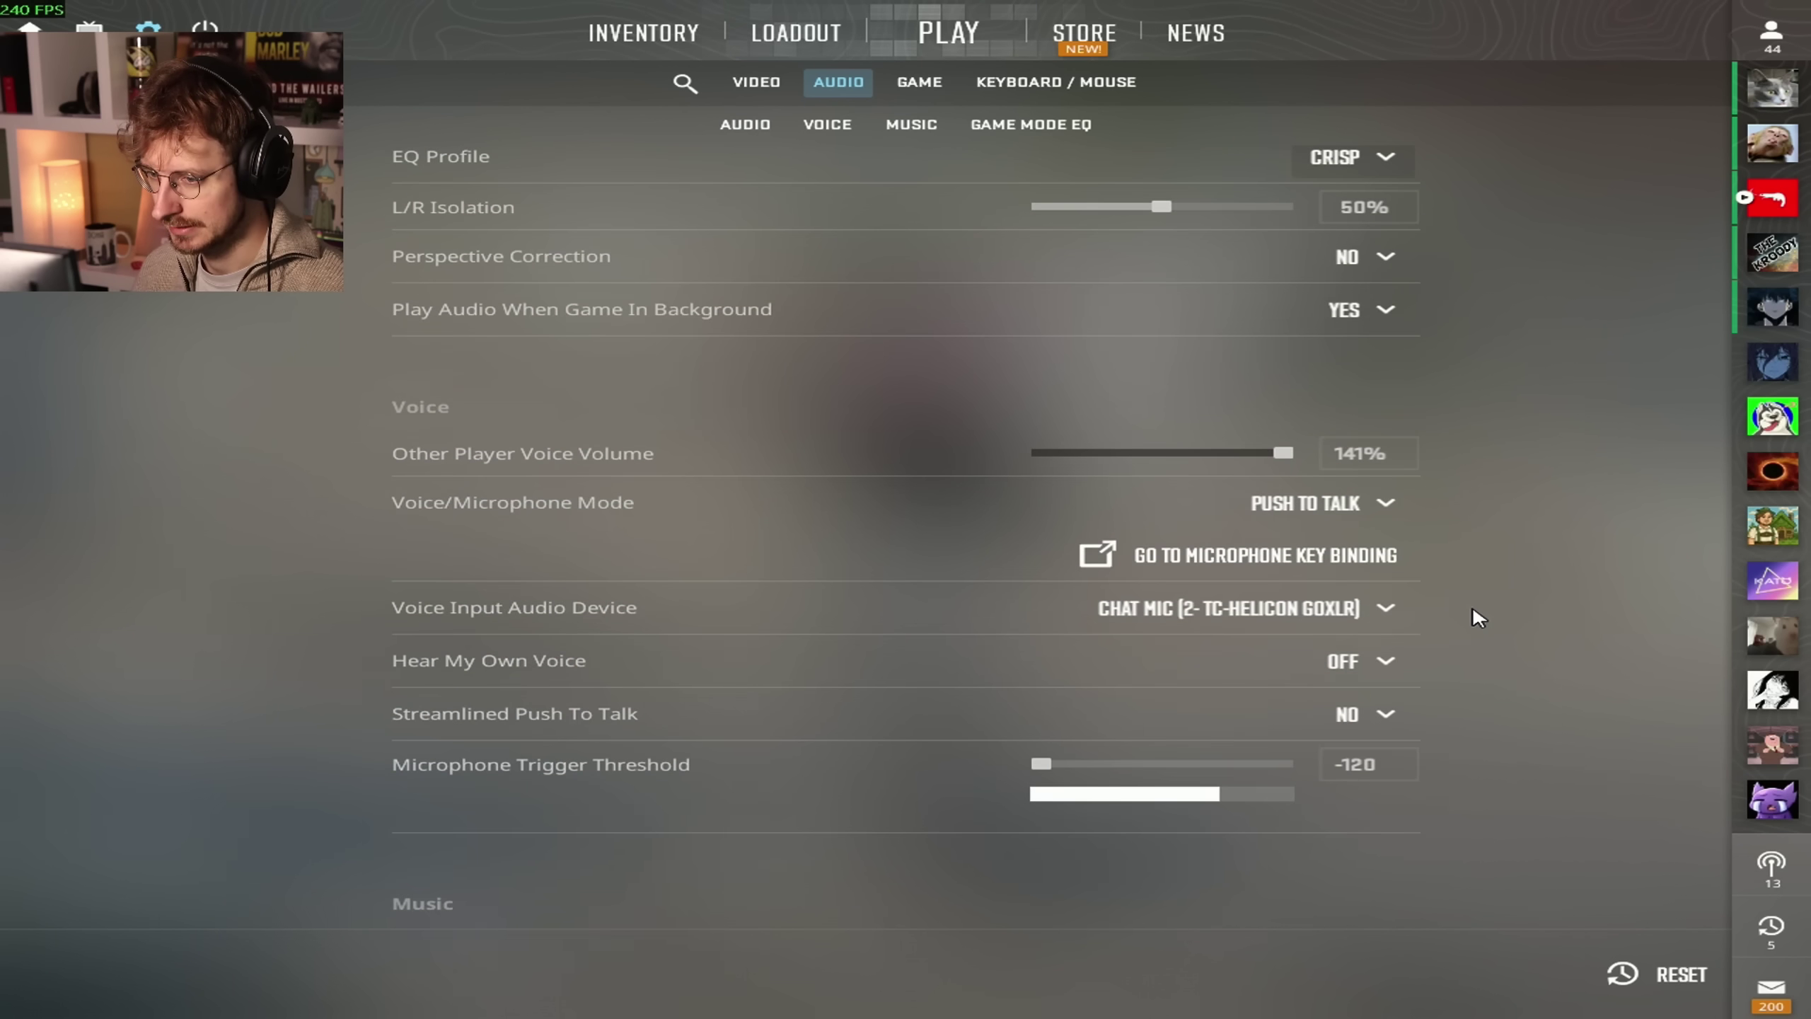
{"action": "mouse_move", "coordinate": [546, 456]}
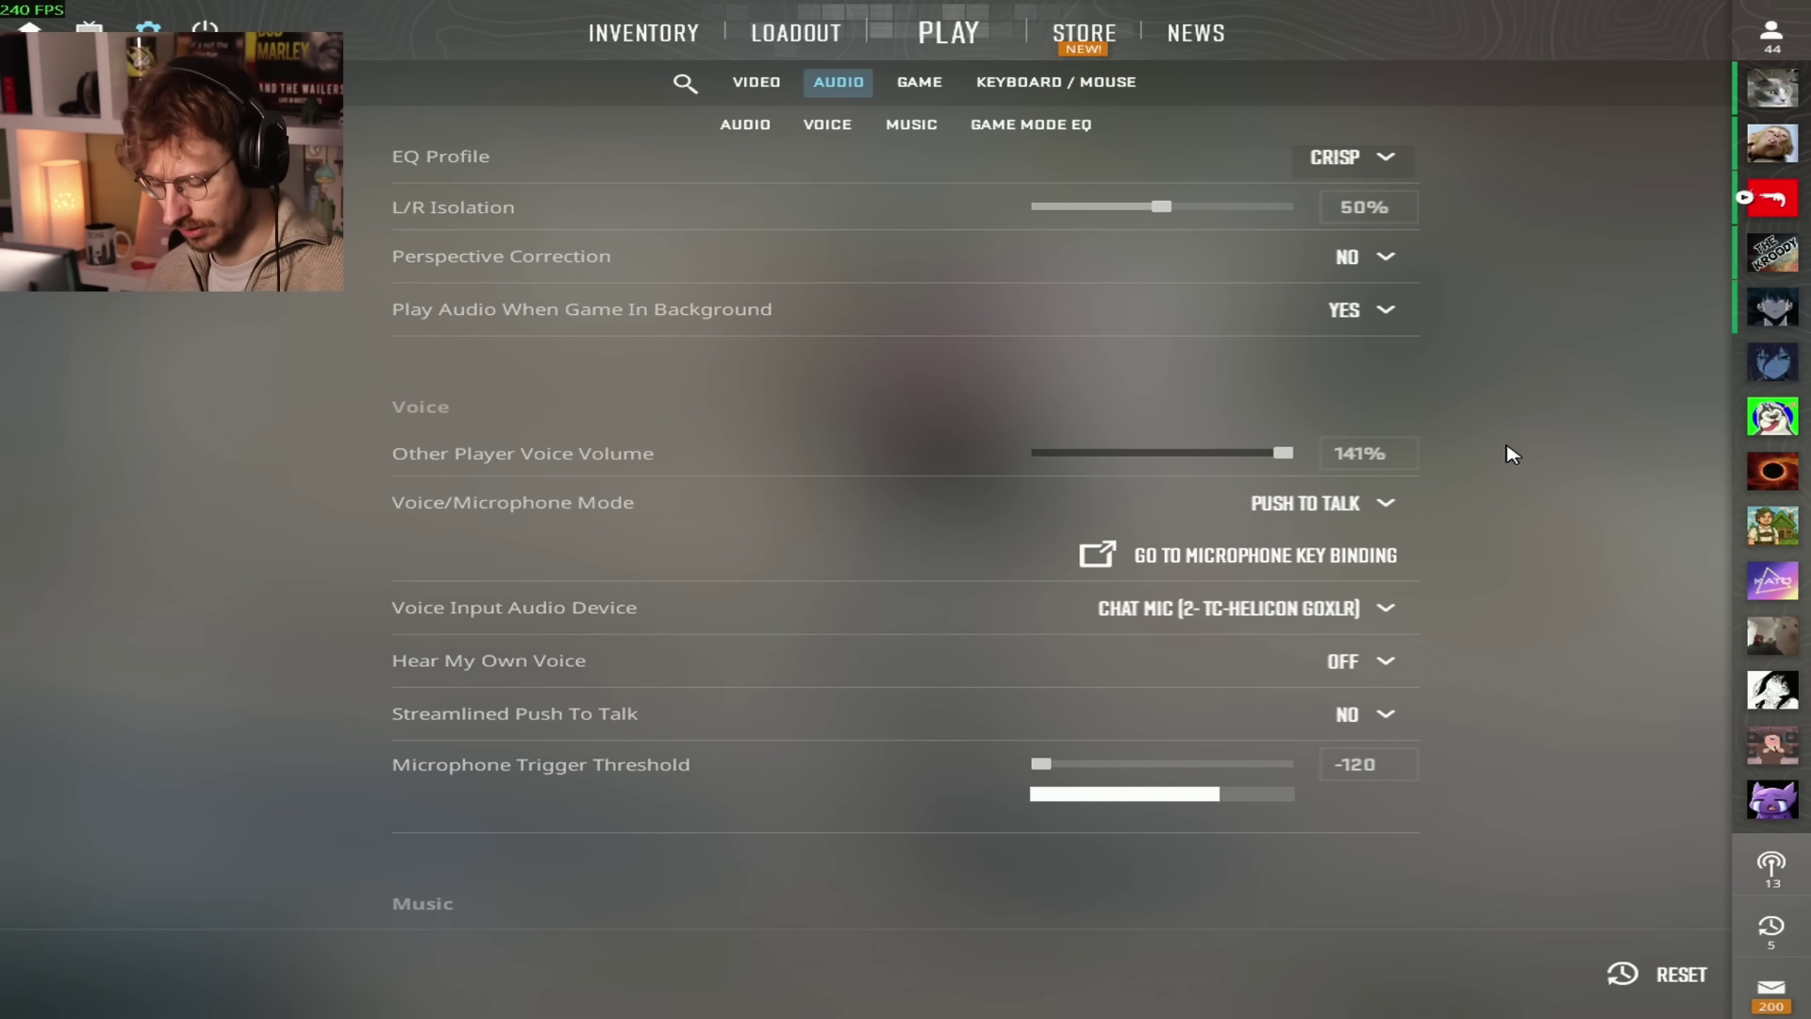
{"action": "key", "text": "grave"}
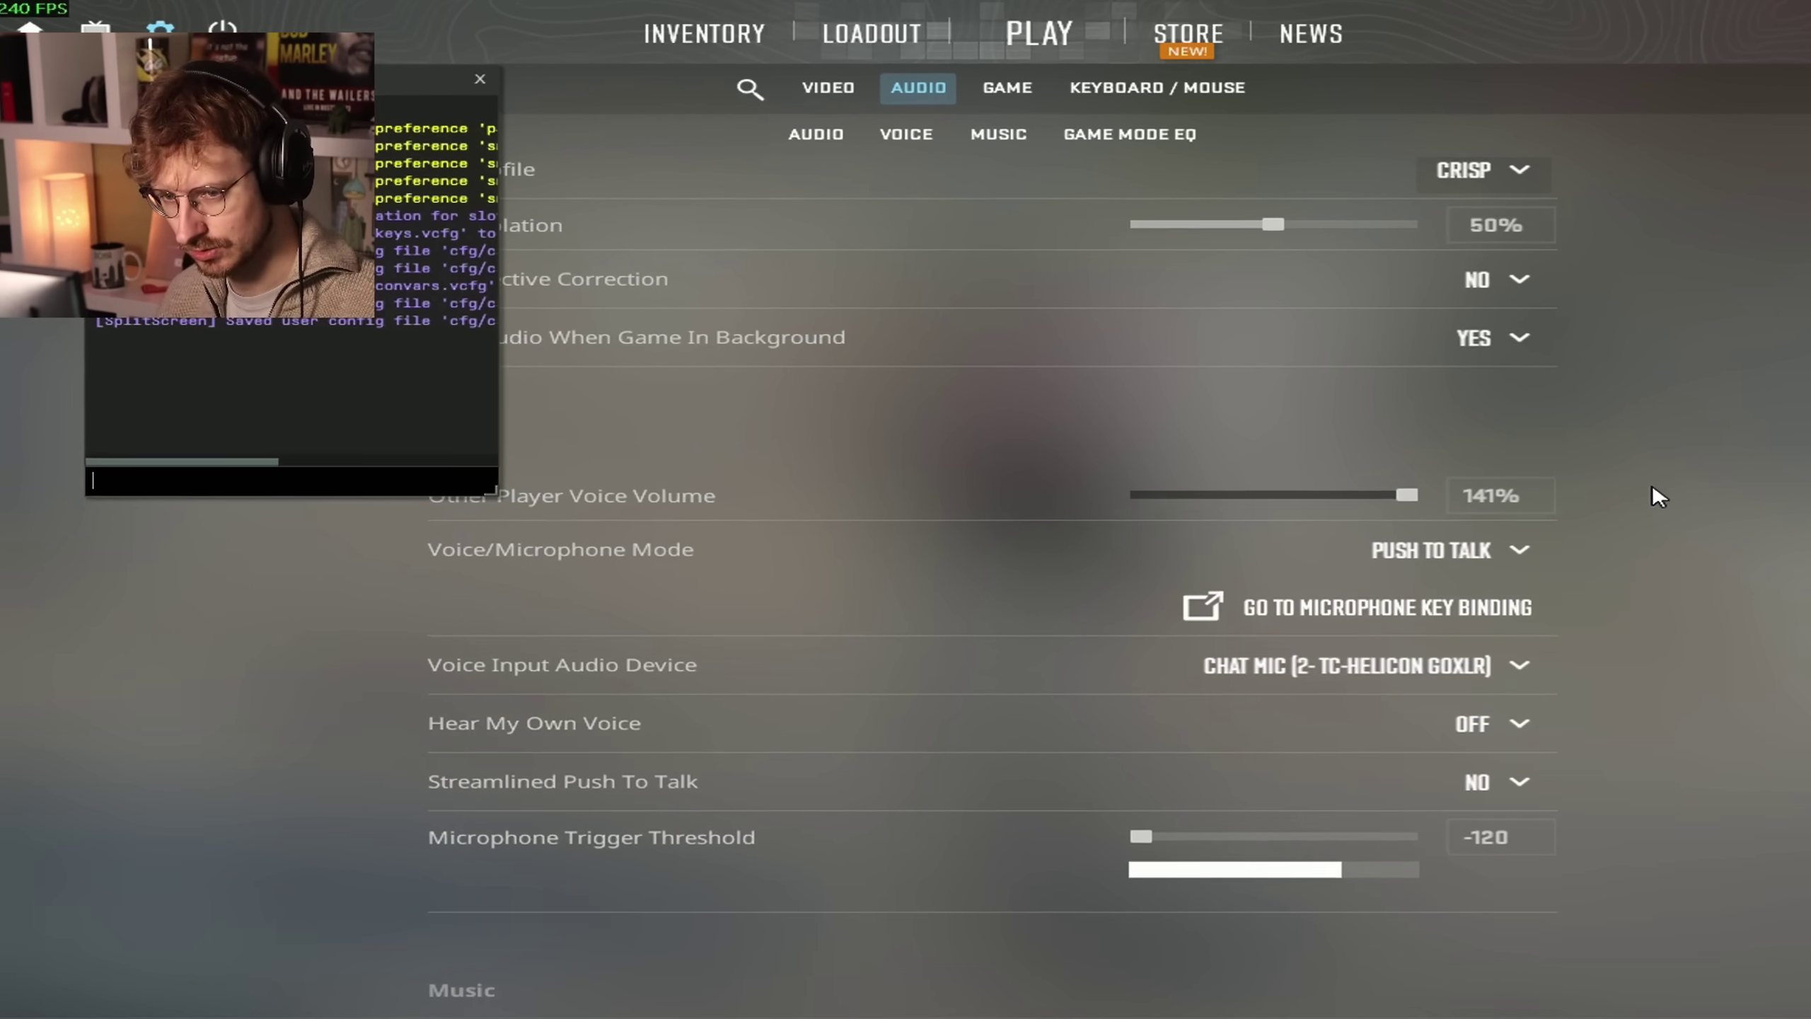
{"action": "type", "text": "voip"}
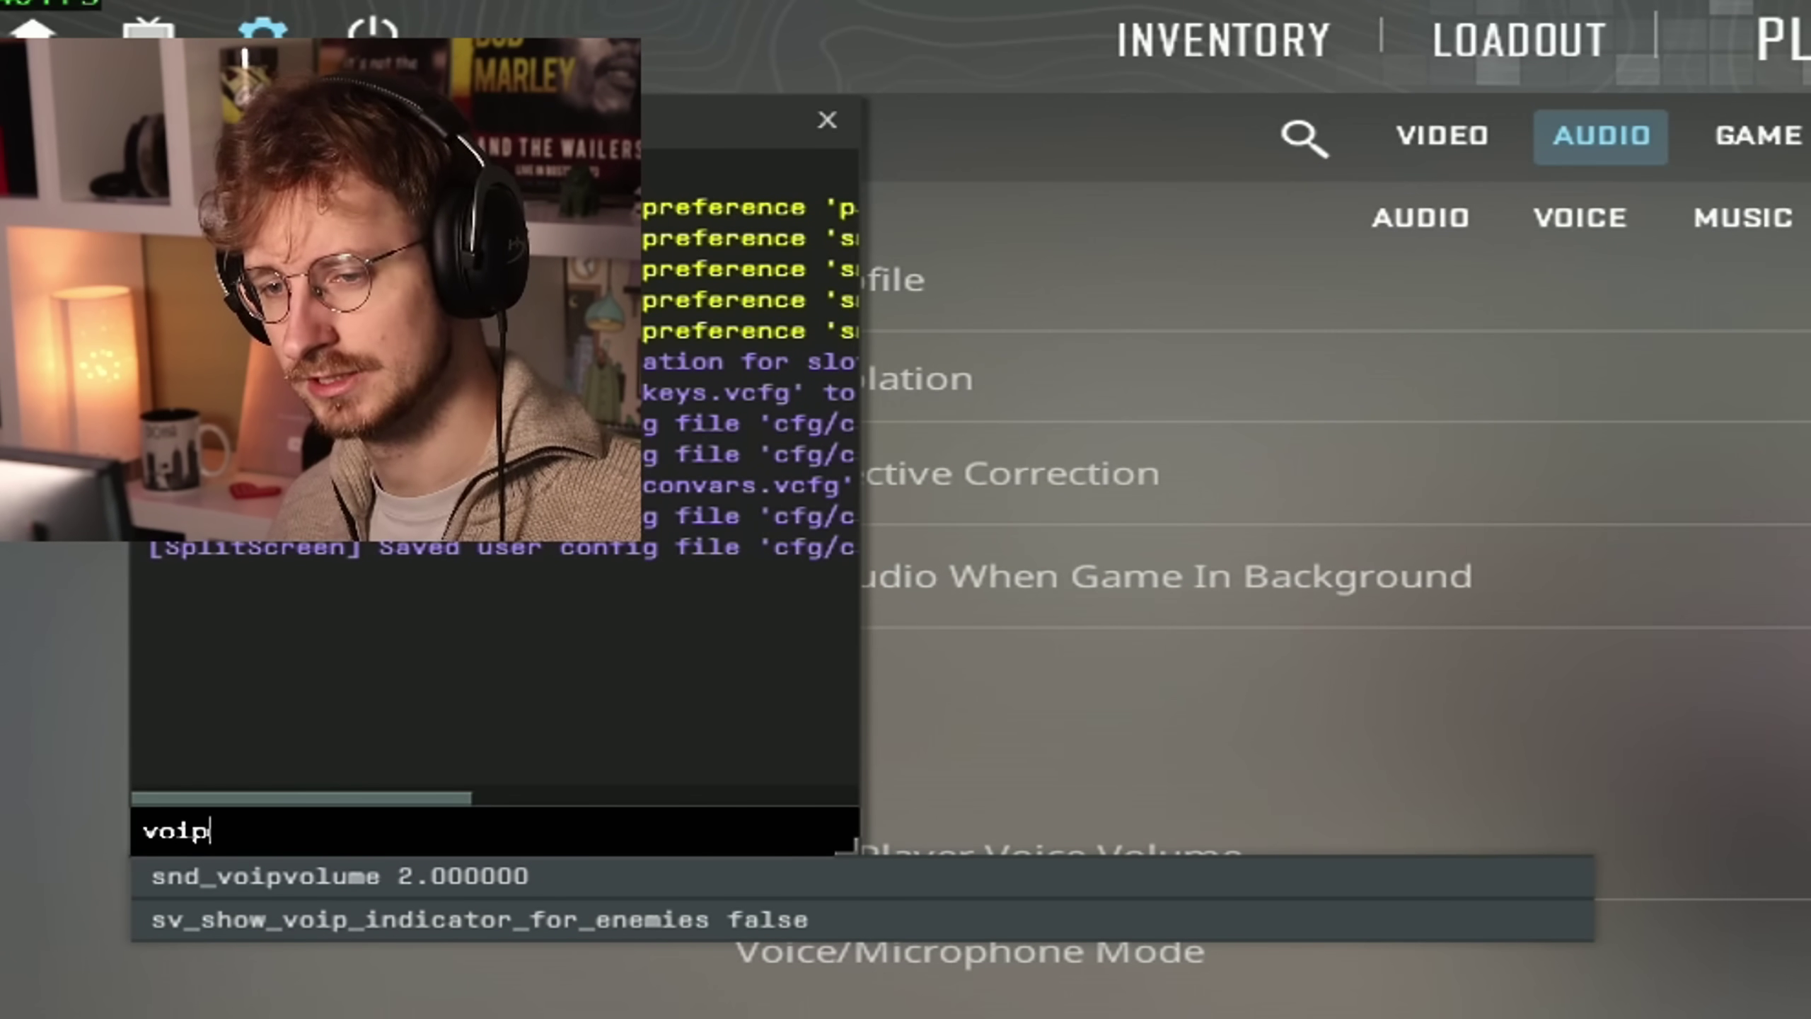
{"action": "key", "text": "Tab"}
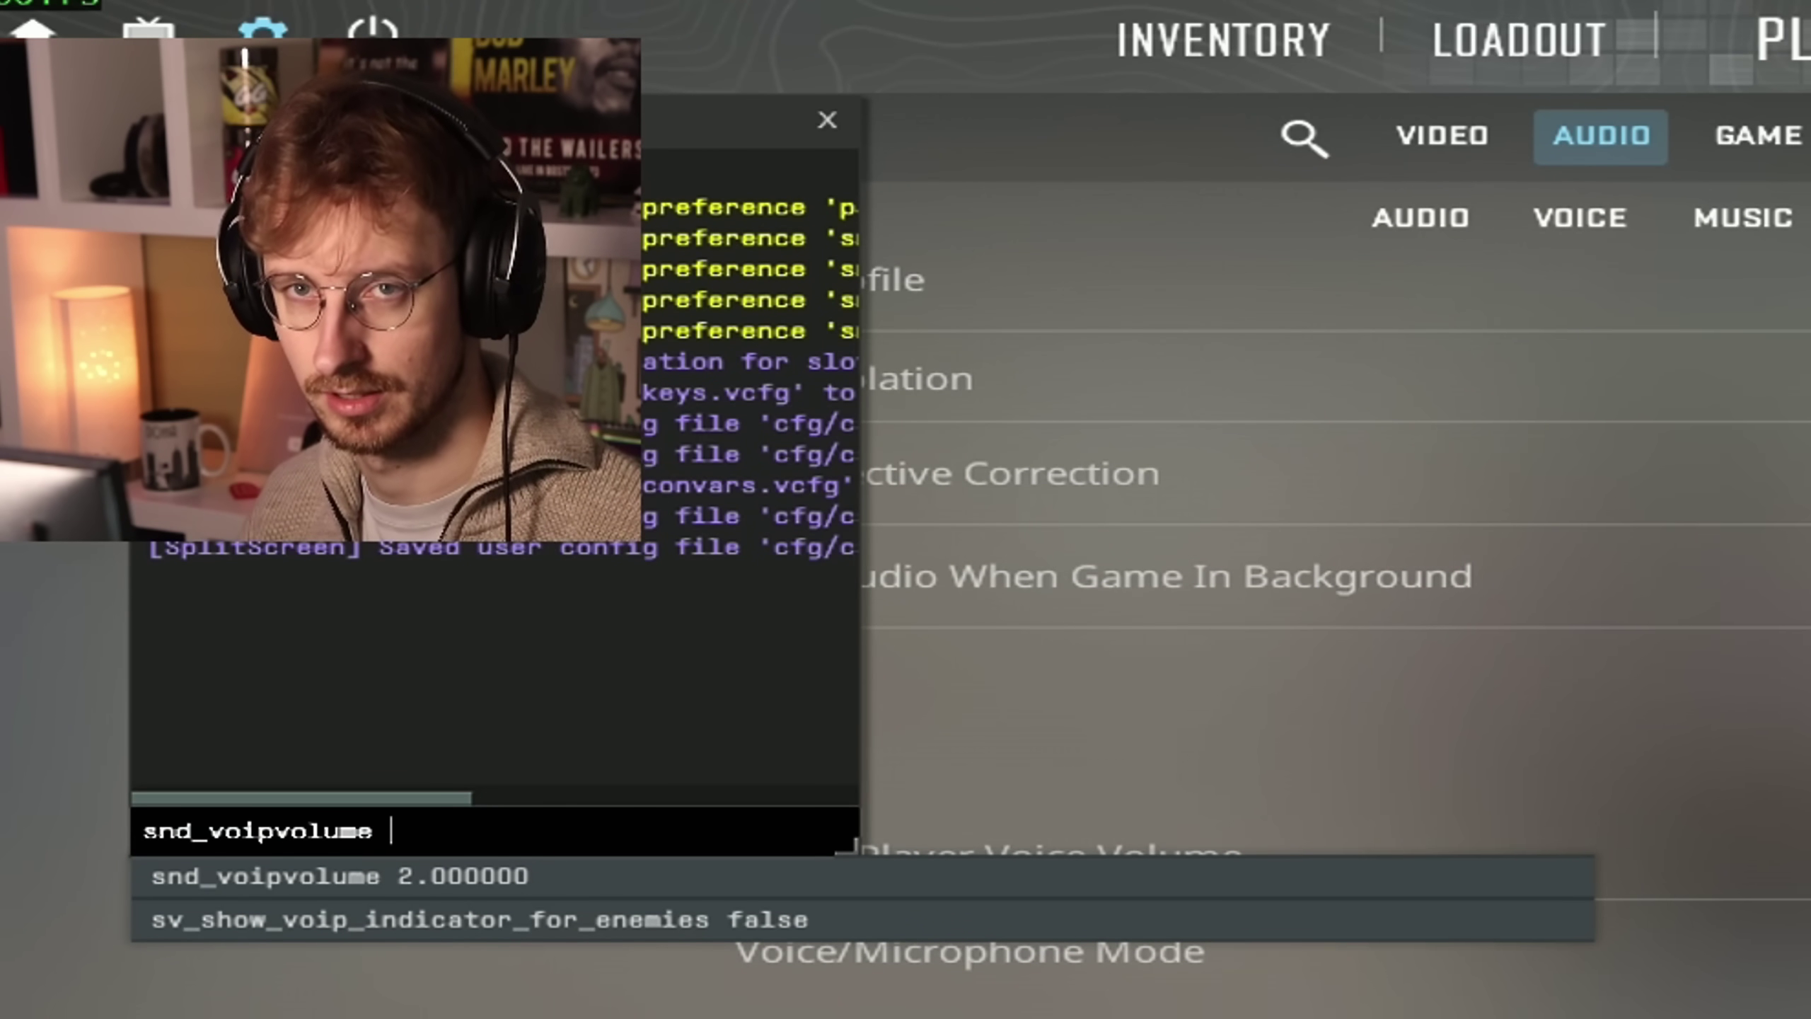
{"action": "key", "text": "grave"}
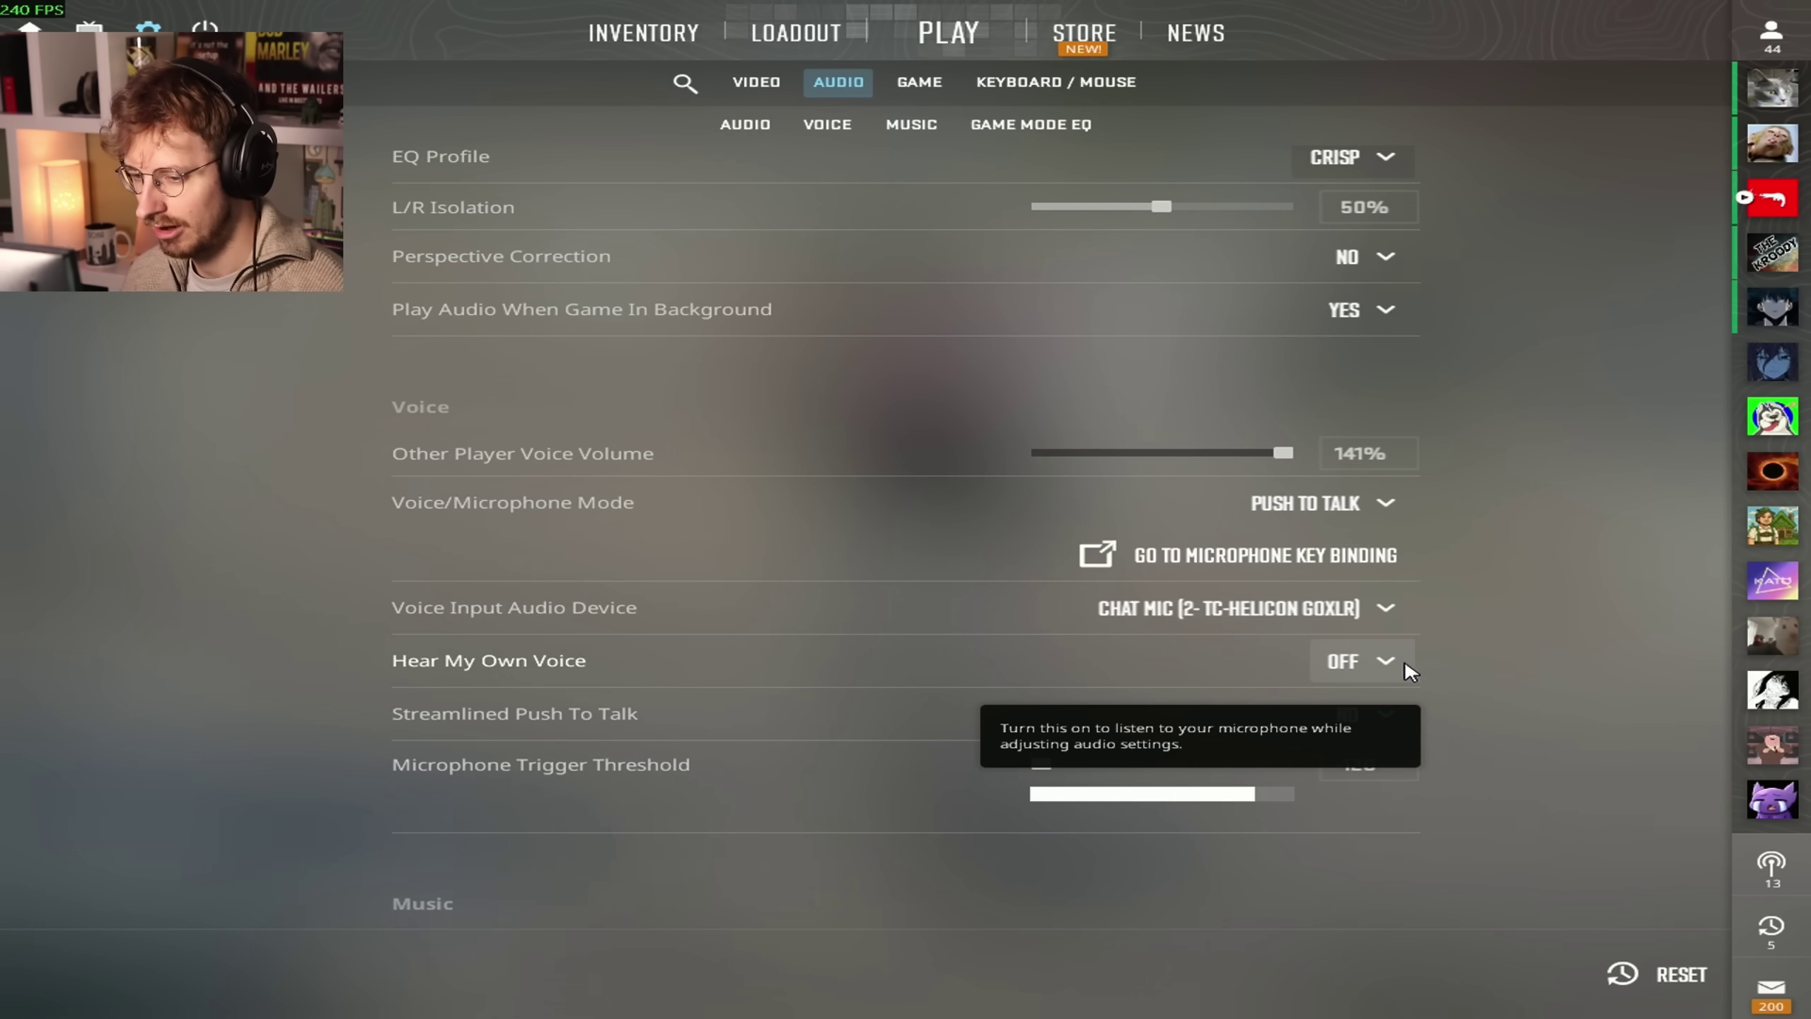
Review the microphone, music volume and game mode EQ options in the audio settings
{"action": "scroll", "coordinate": [1469, 663], "scroll_direction": "down", "scroll_amount": 2}
{"action": "scroll", "coordinate": [1499, 639], "scroll_direction": "down", "scroll_amount": 3}
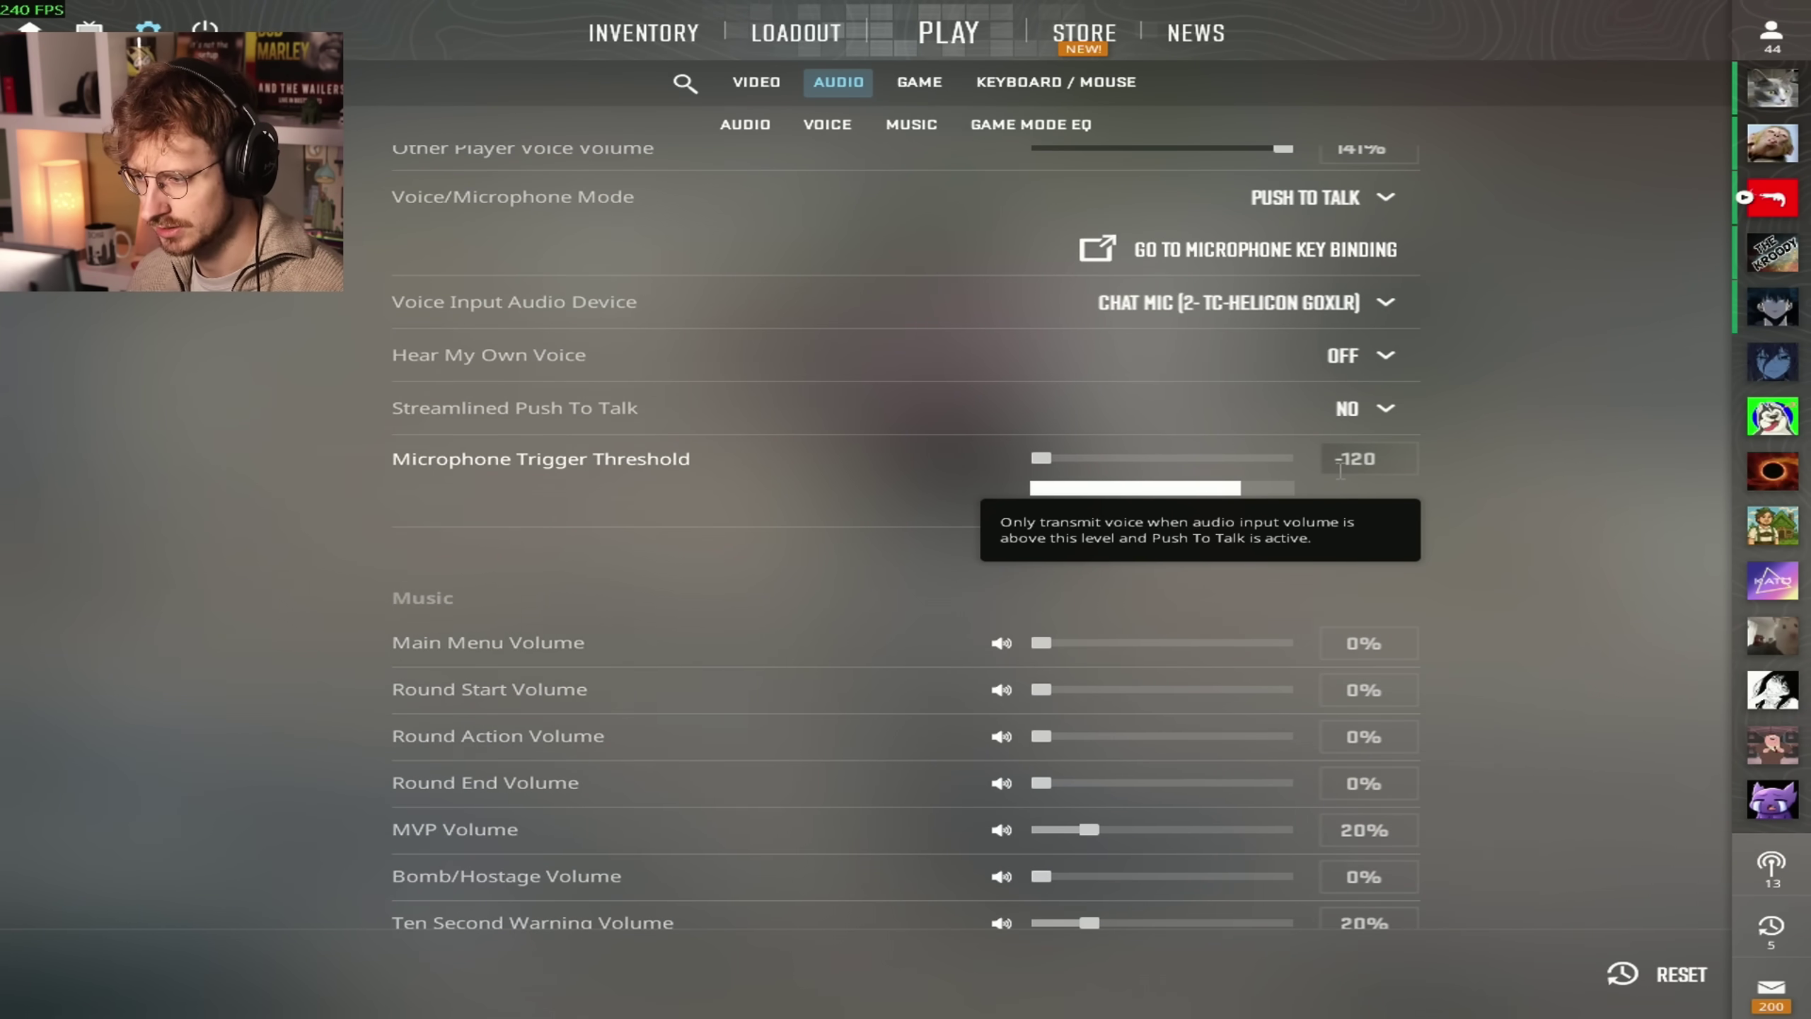
{"action": "scroll", "coordinate": [1340, 469], "scroll_direction": "down", "scroll_amount": 3}
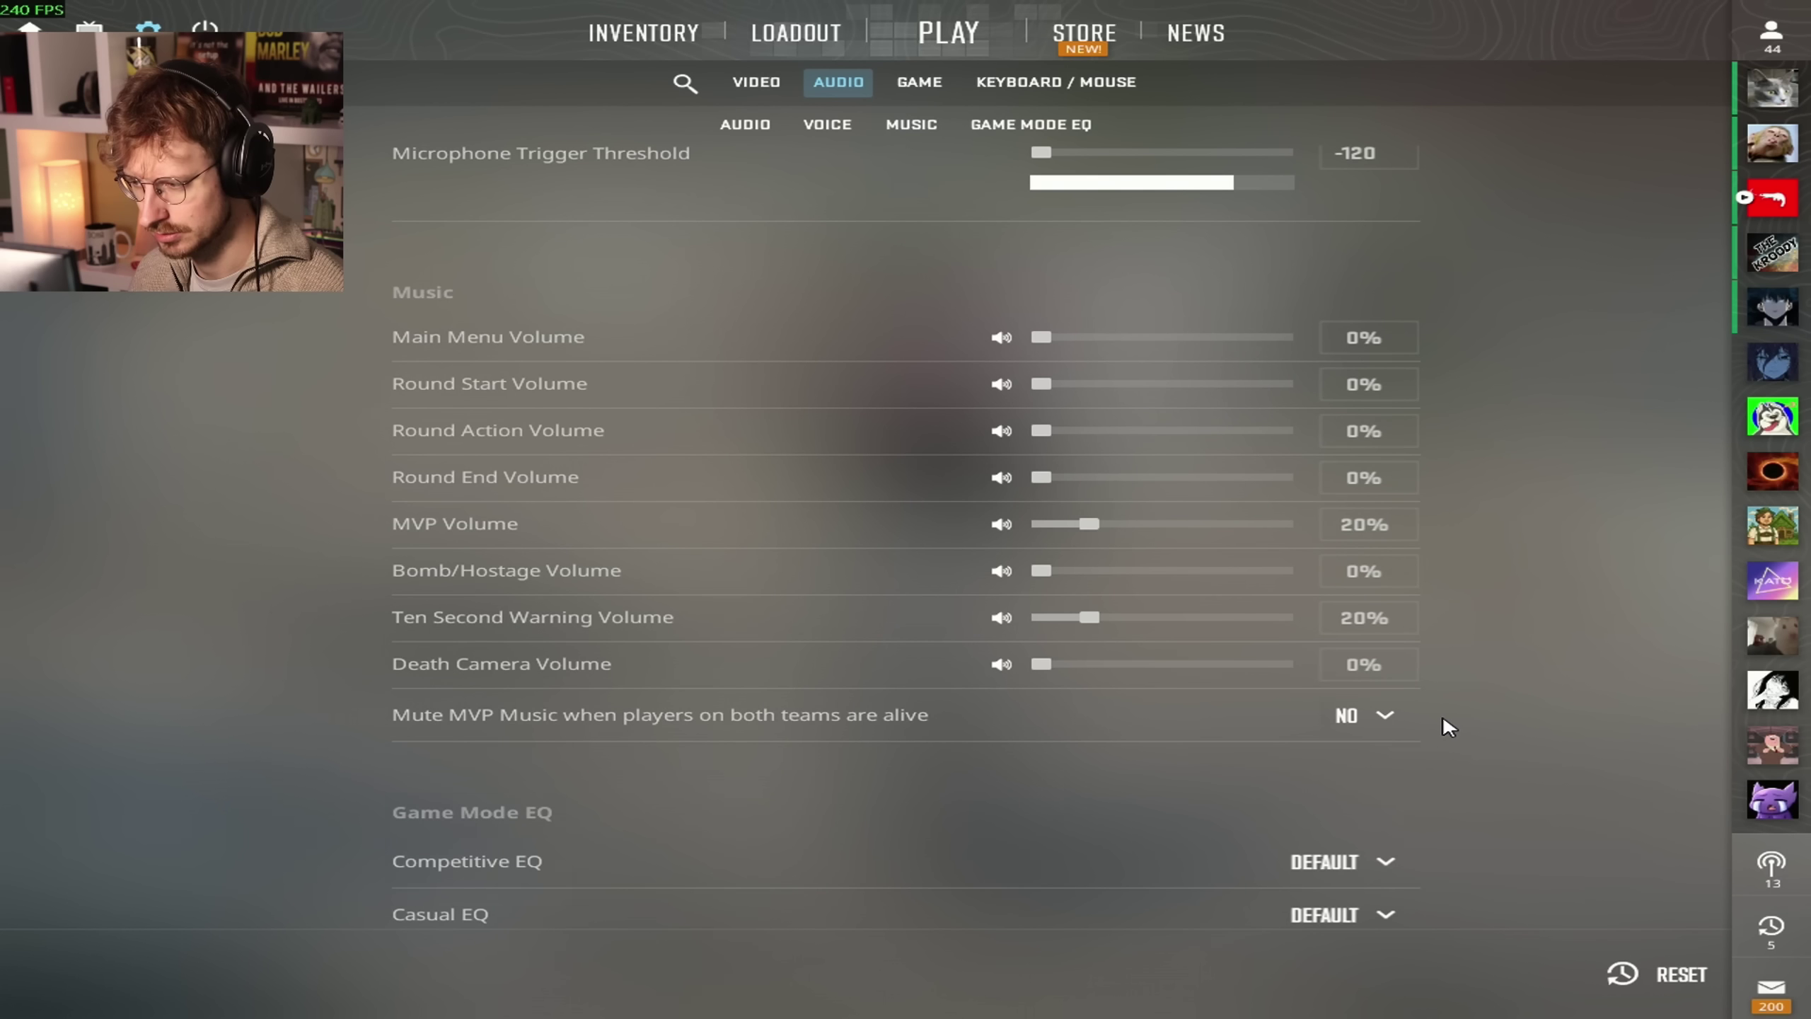
{"action": "scroll", "coordinate": [1511, 702], "scroll_direction": "down", "scroll_amount": 2}
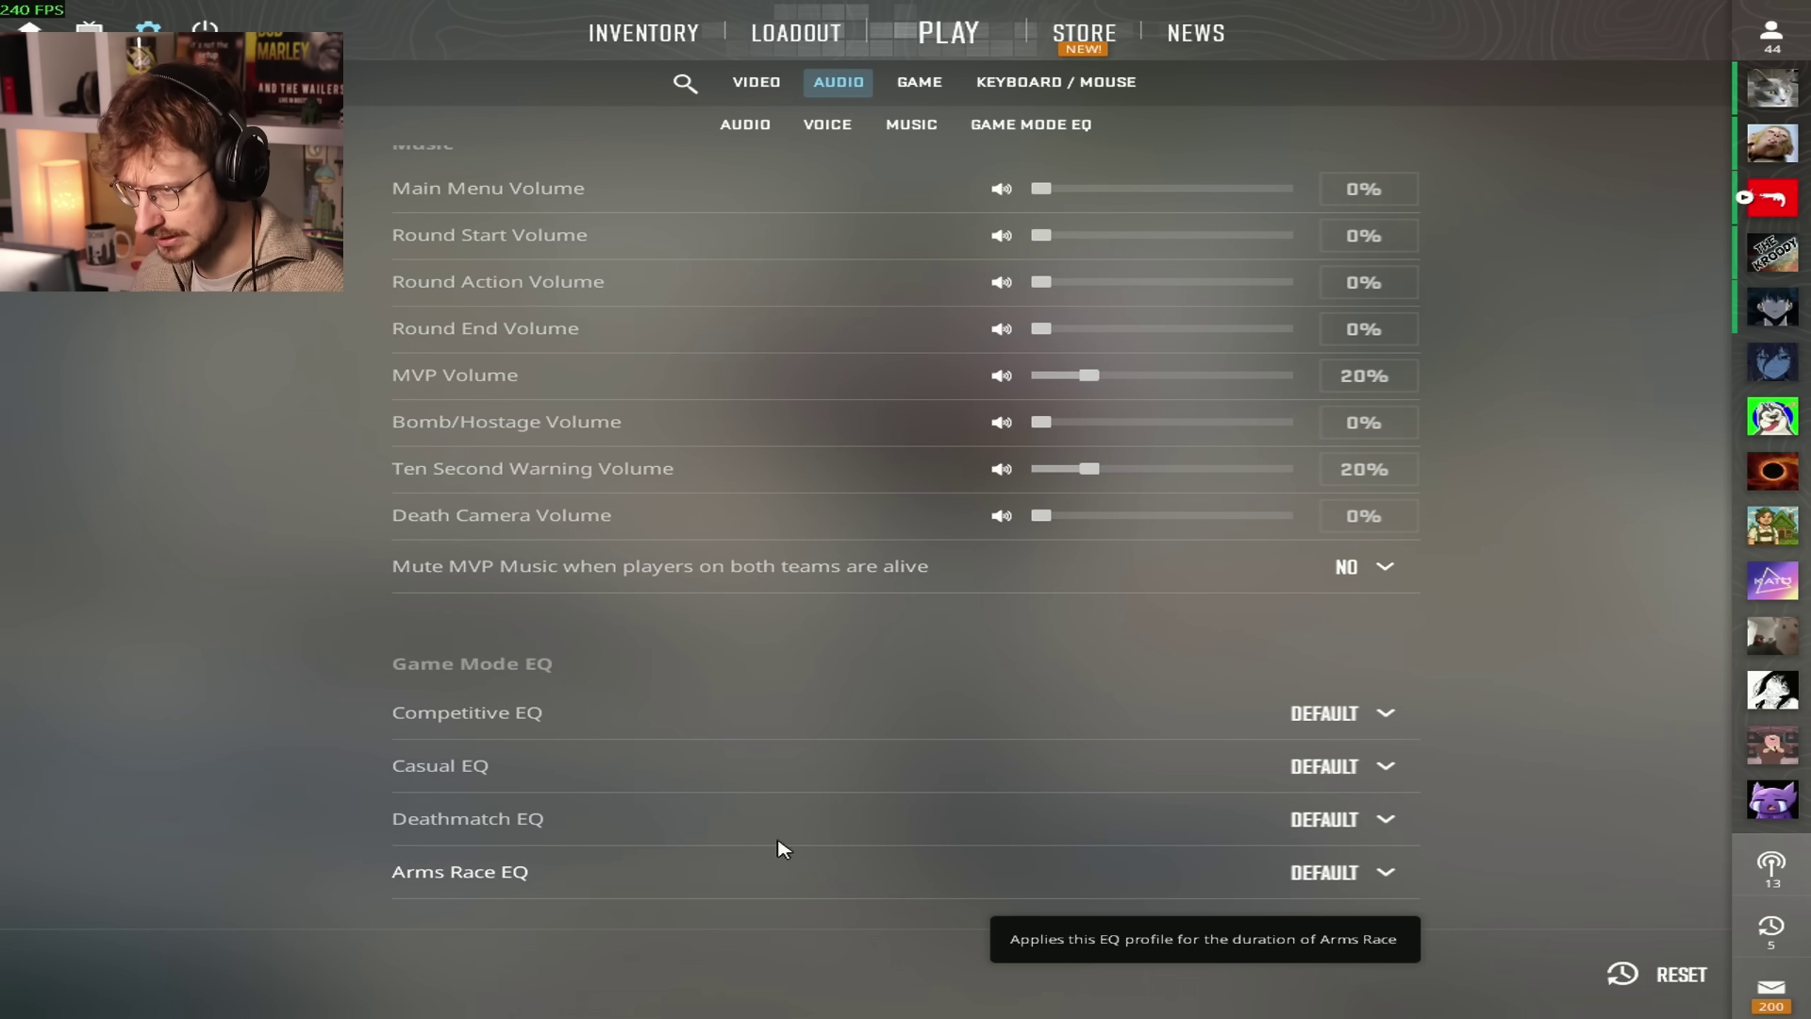
Open the game settings and review the matchmaking ping, network buffering, HUD and team options
{"action": "left_click", "coordinate": [913, 86]}
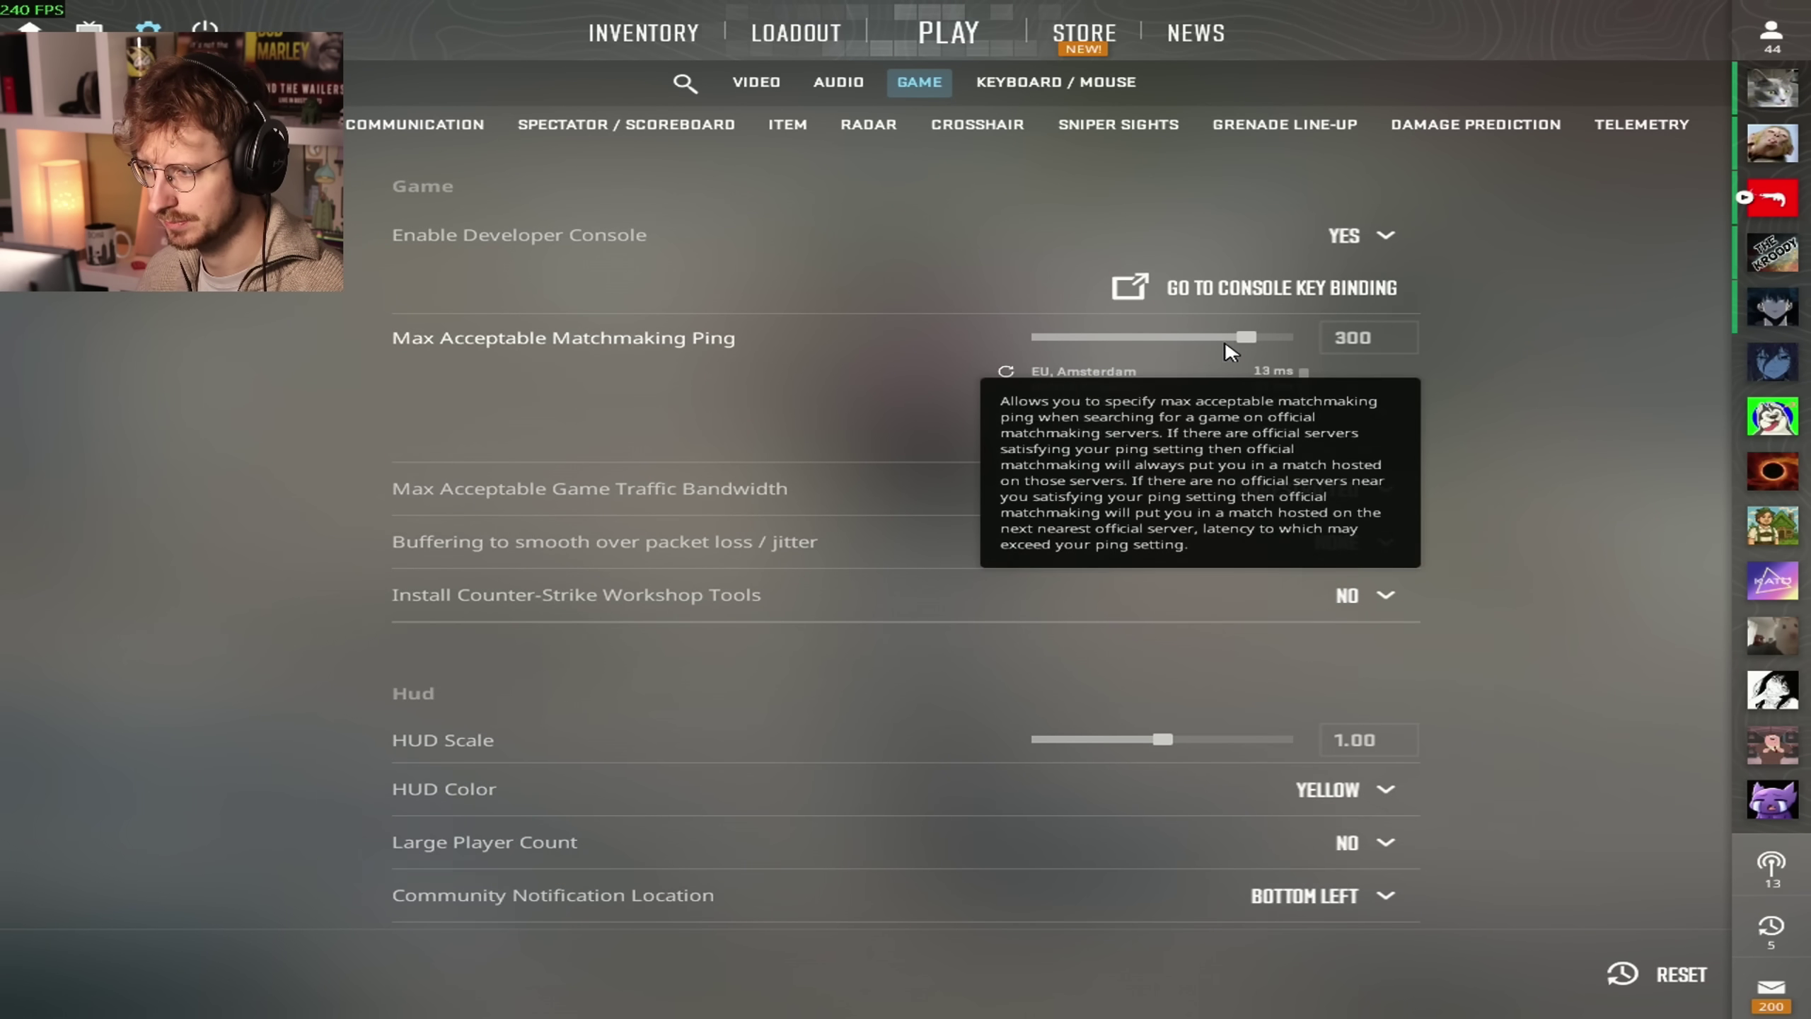
{"action": "scroll", "coordinate": [1575, 370], "scroll_direction": "down", "scroll_amount": 2}
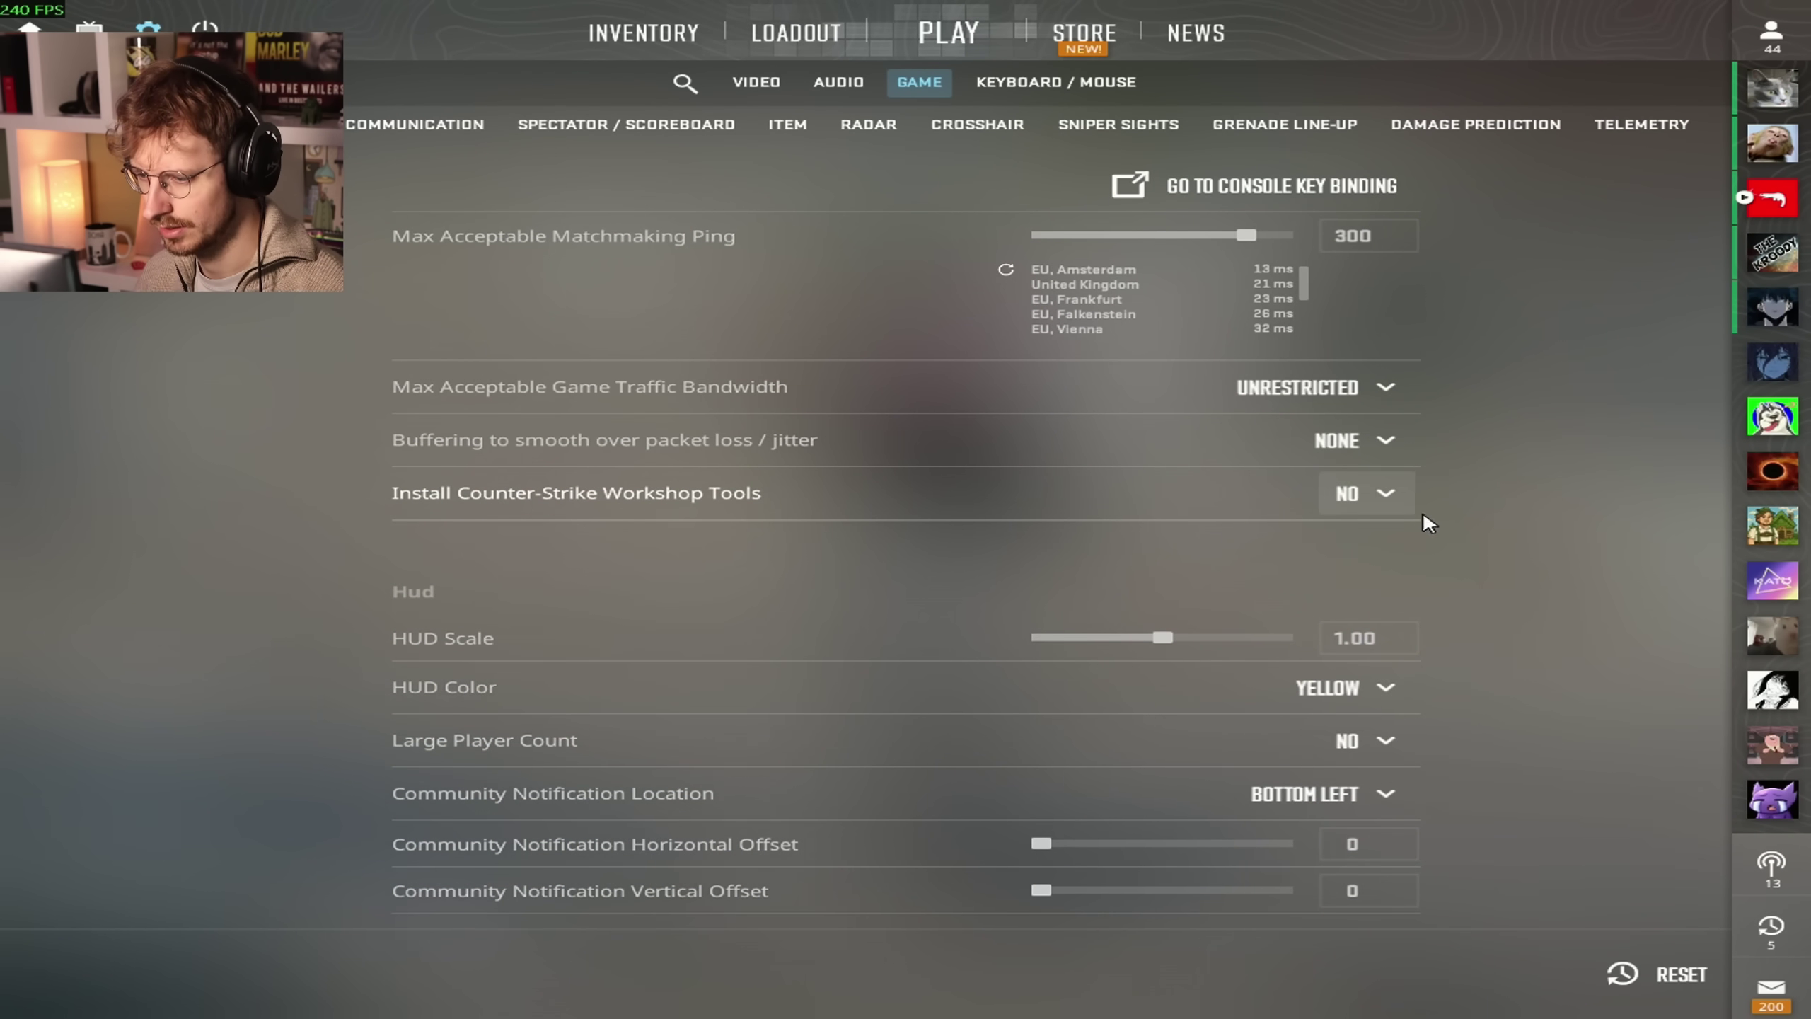
{"action": "scroll", "coordinate": [1454, 521], "scroll_direction": "down", "scroll_amount": 4}
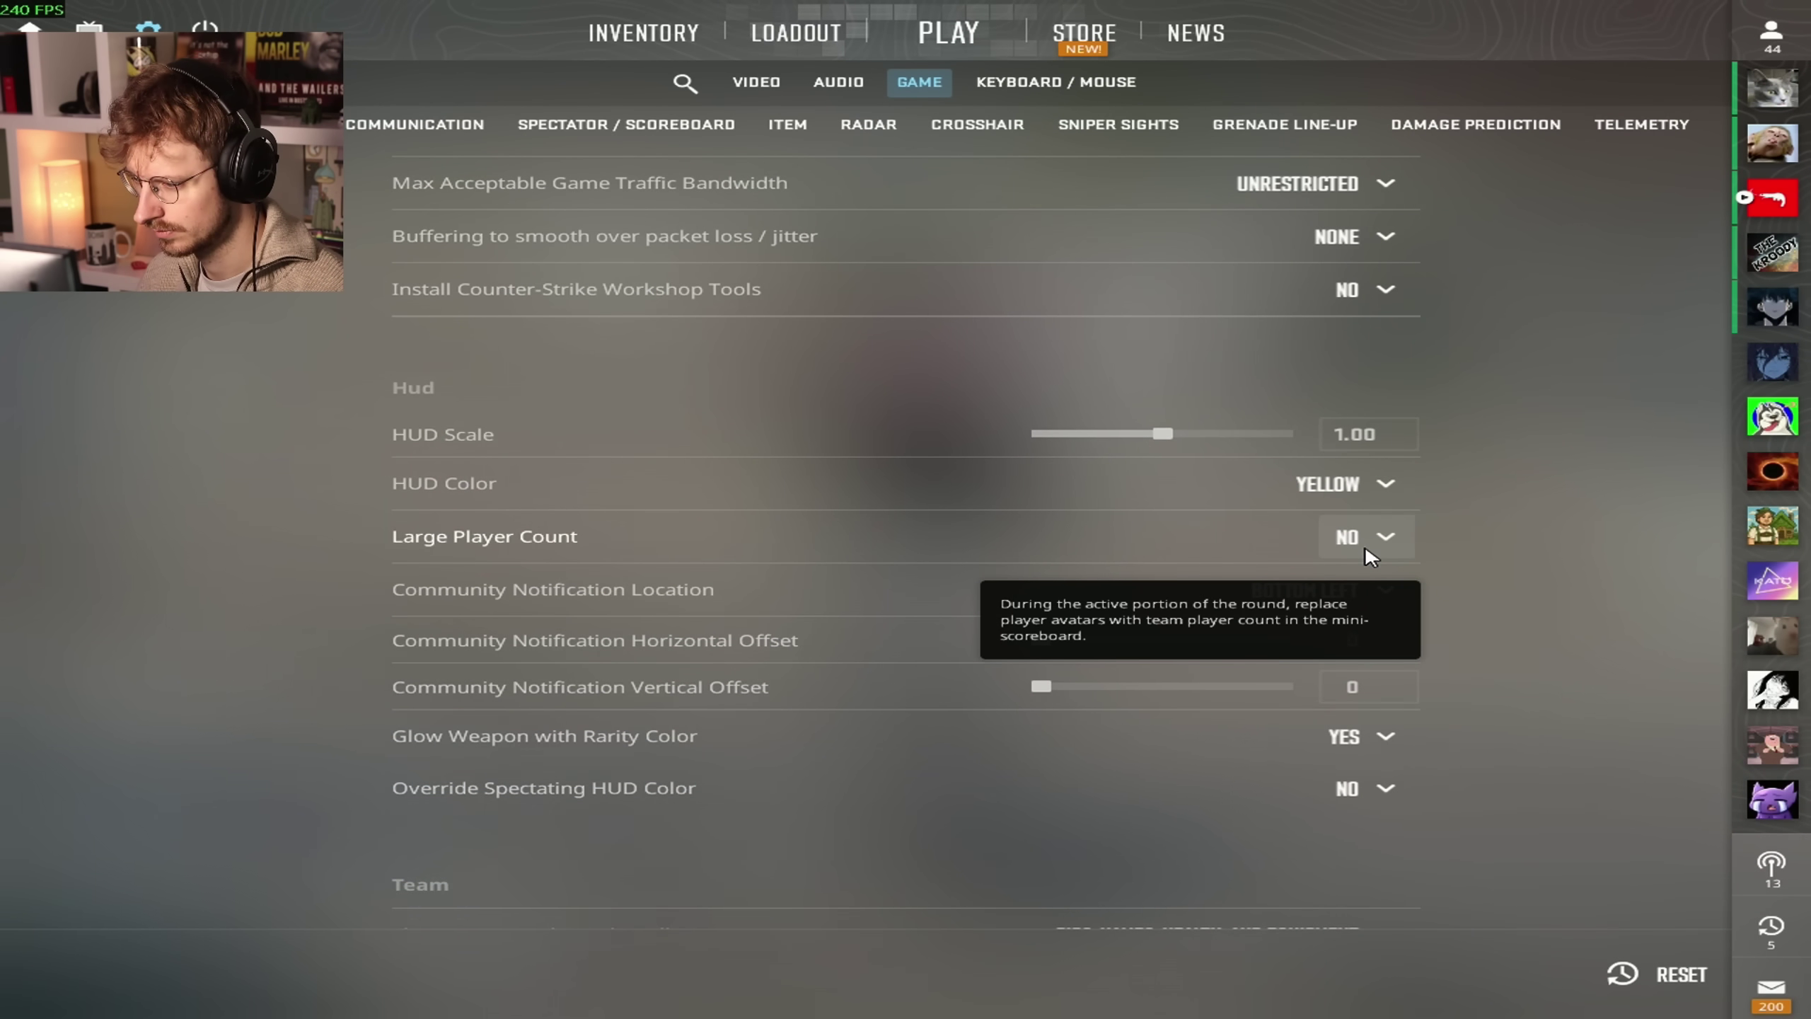
{"action": "scroll", "coordinate": [1412, 564], "scroll_direction": "down", "scroll_amount": 2}
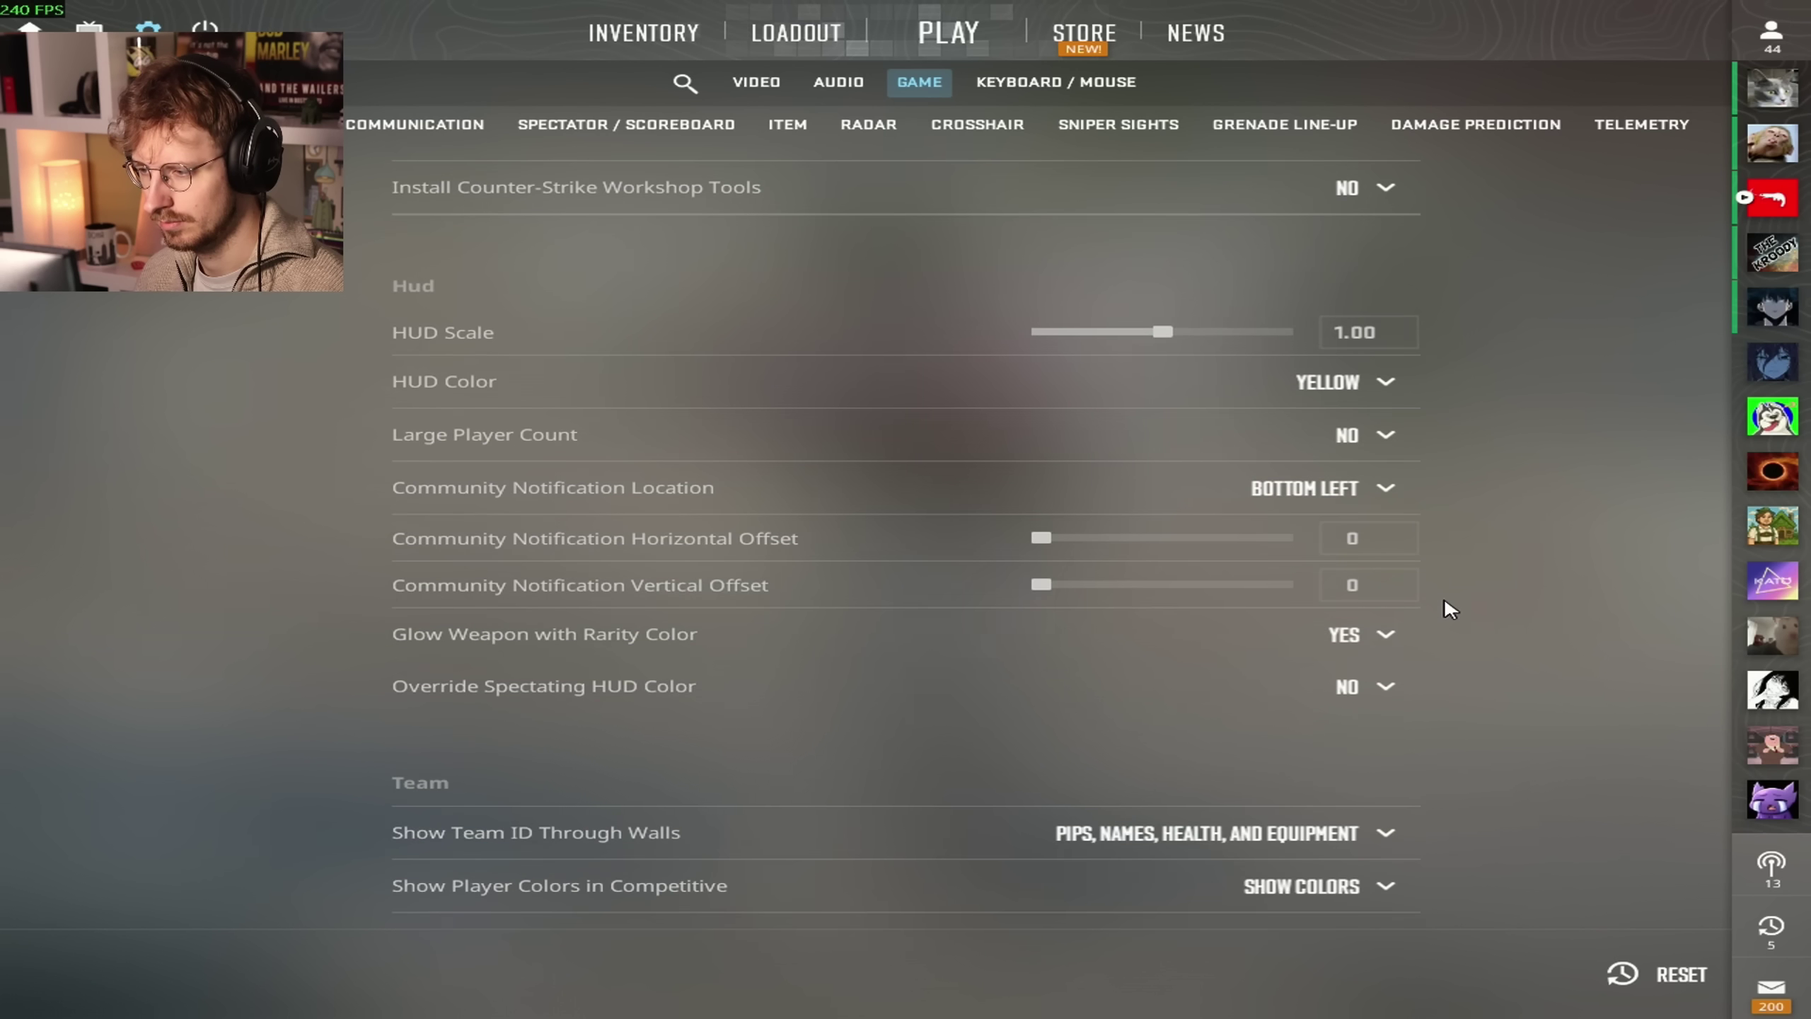
{"action": "scroll", "coordinate": [1512, 582], "scroll_direction": "down", "scroll_amount": 6}
{"action": "scroll", "coordinate": [1511, 578], "scroll_direction": "down", "scroll_amount": 8}
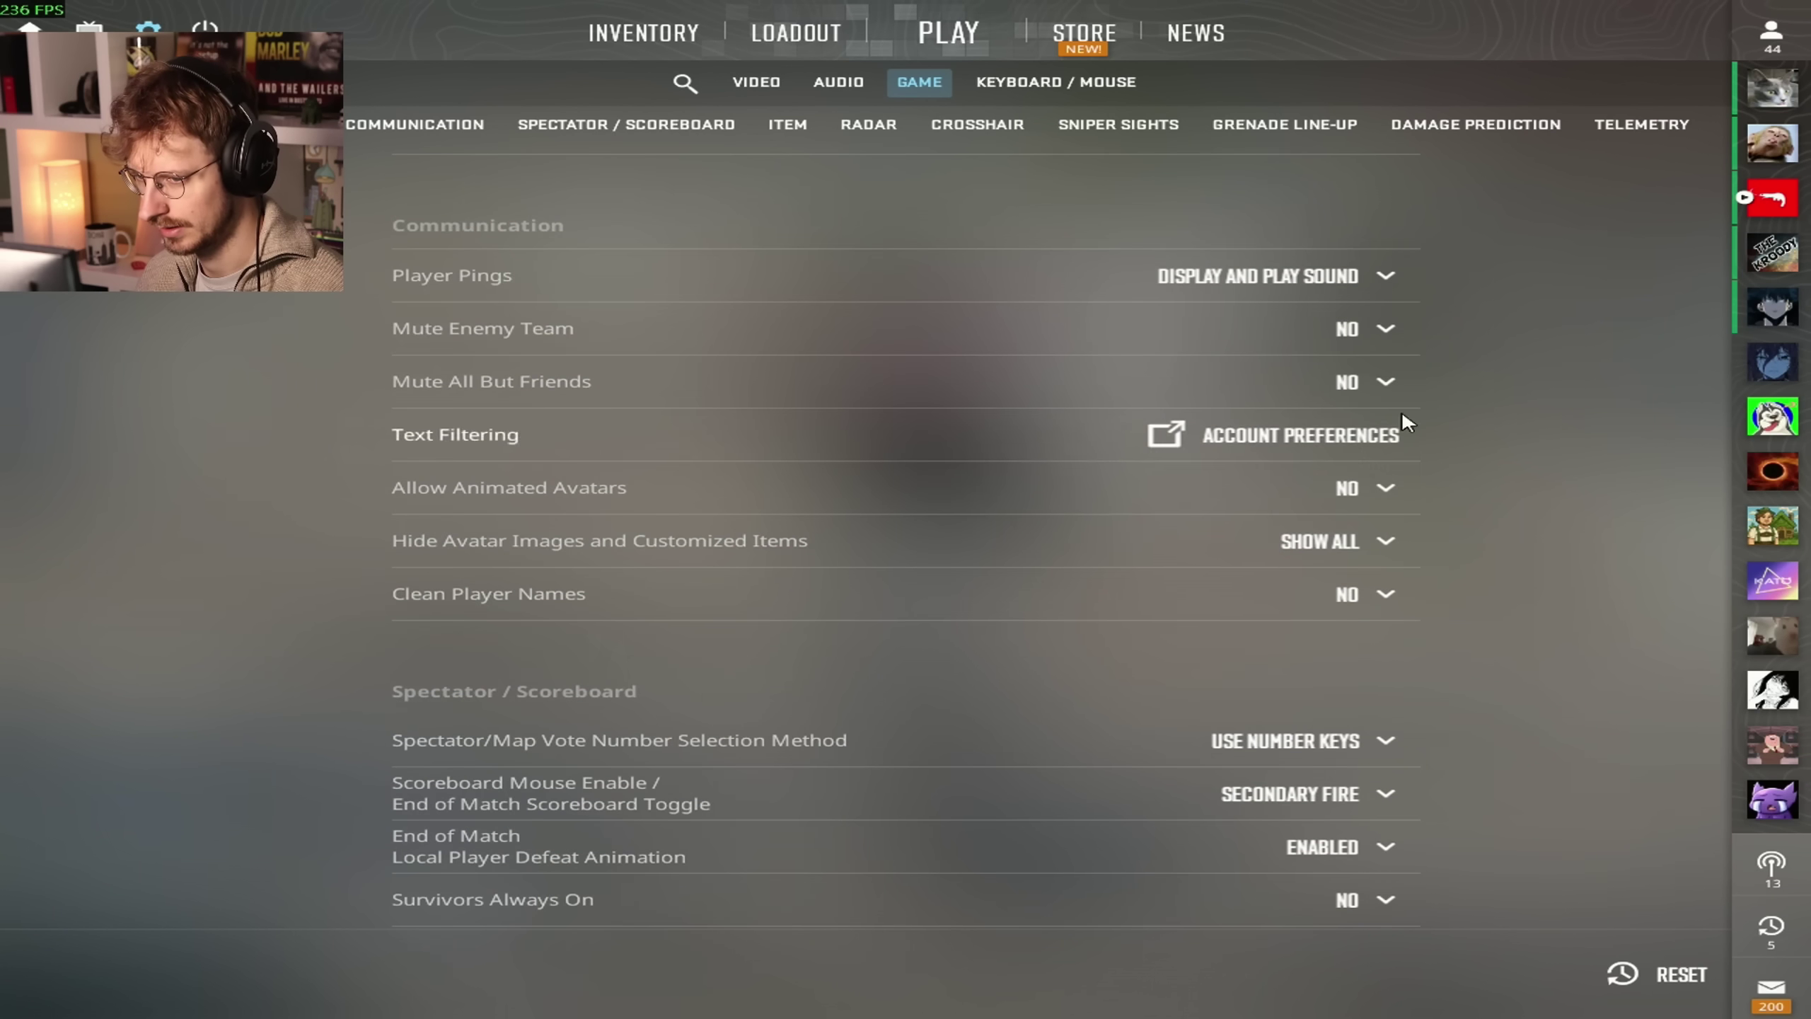
Review the communication options, including text filtering, and the spectator and scoreboard options
{"action": "scroll", "coordinate": [1709, 499], "scroll_direction": "up", "scroll_amount": 10}
{"action": "scroll", "coordinate": [1423, 460], "scroll_direction": "down", "scroll_amount": 6}
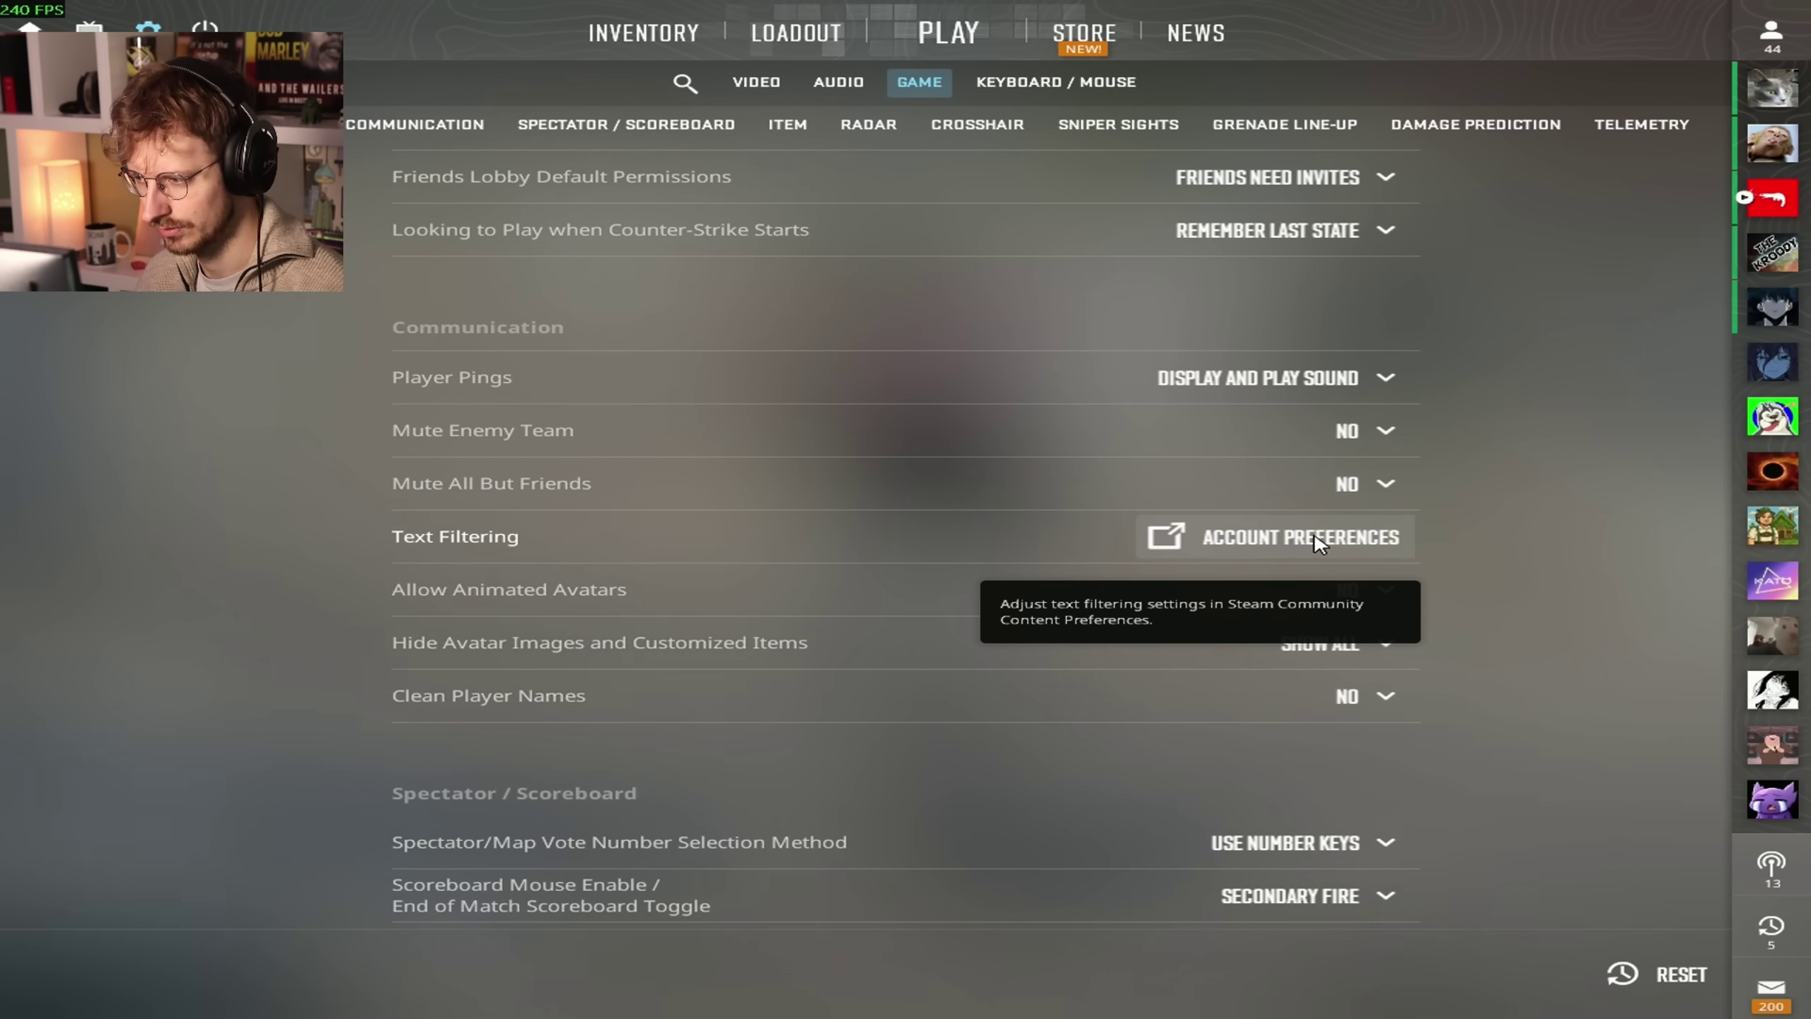
{"action": "scroll", "coordinate": [1390, 353], "scroll_direction": "down", "scroll_amount": 4}
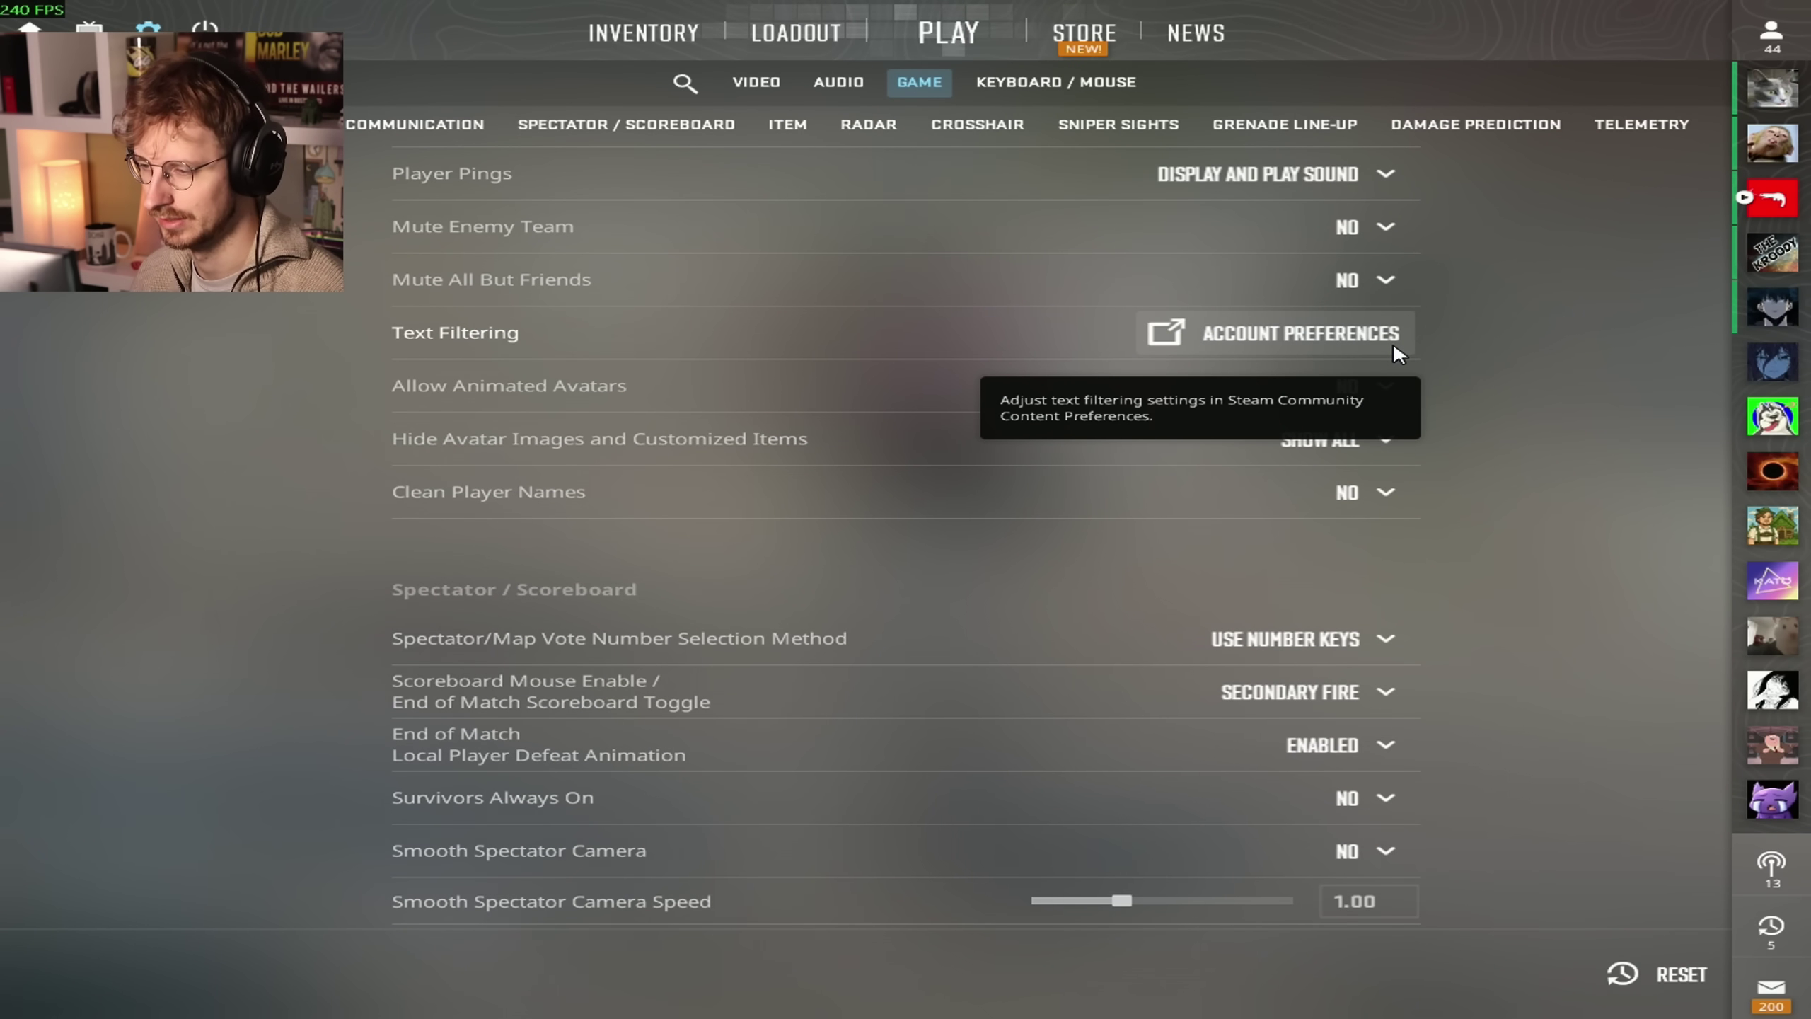
{"action": "scroll", "coordinate": [1568, 499], "scroll_direction": "down", "scroll_amount": 10}
{"action": "scroll", "coordinate": [1576, 564], "scroll_direction": "up", "scroll_amount": 6}
{"action": "mouse_move", "coordinate": [520, 650]}
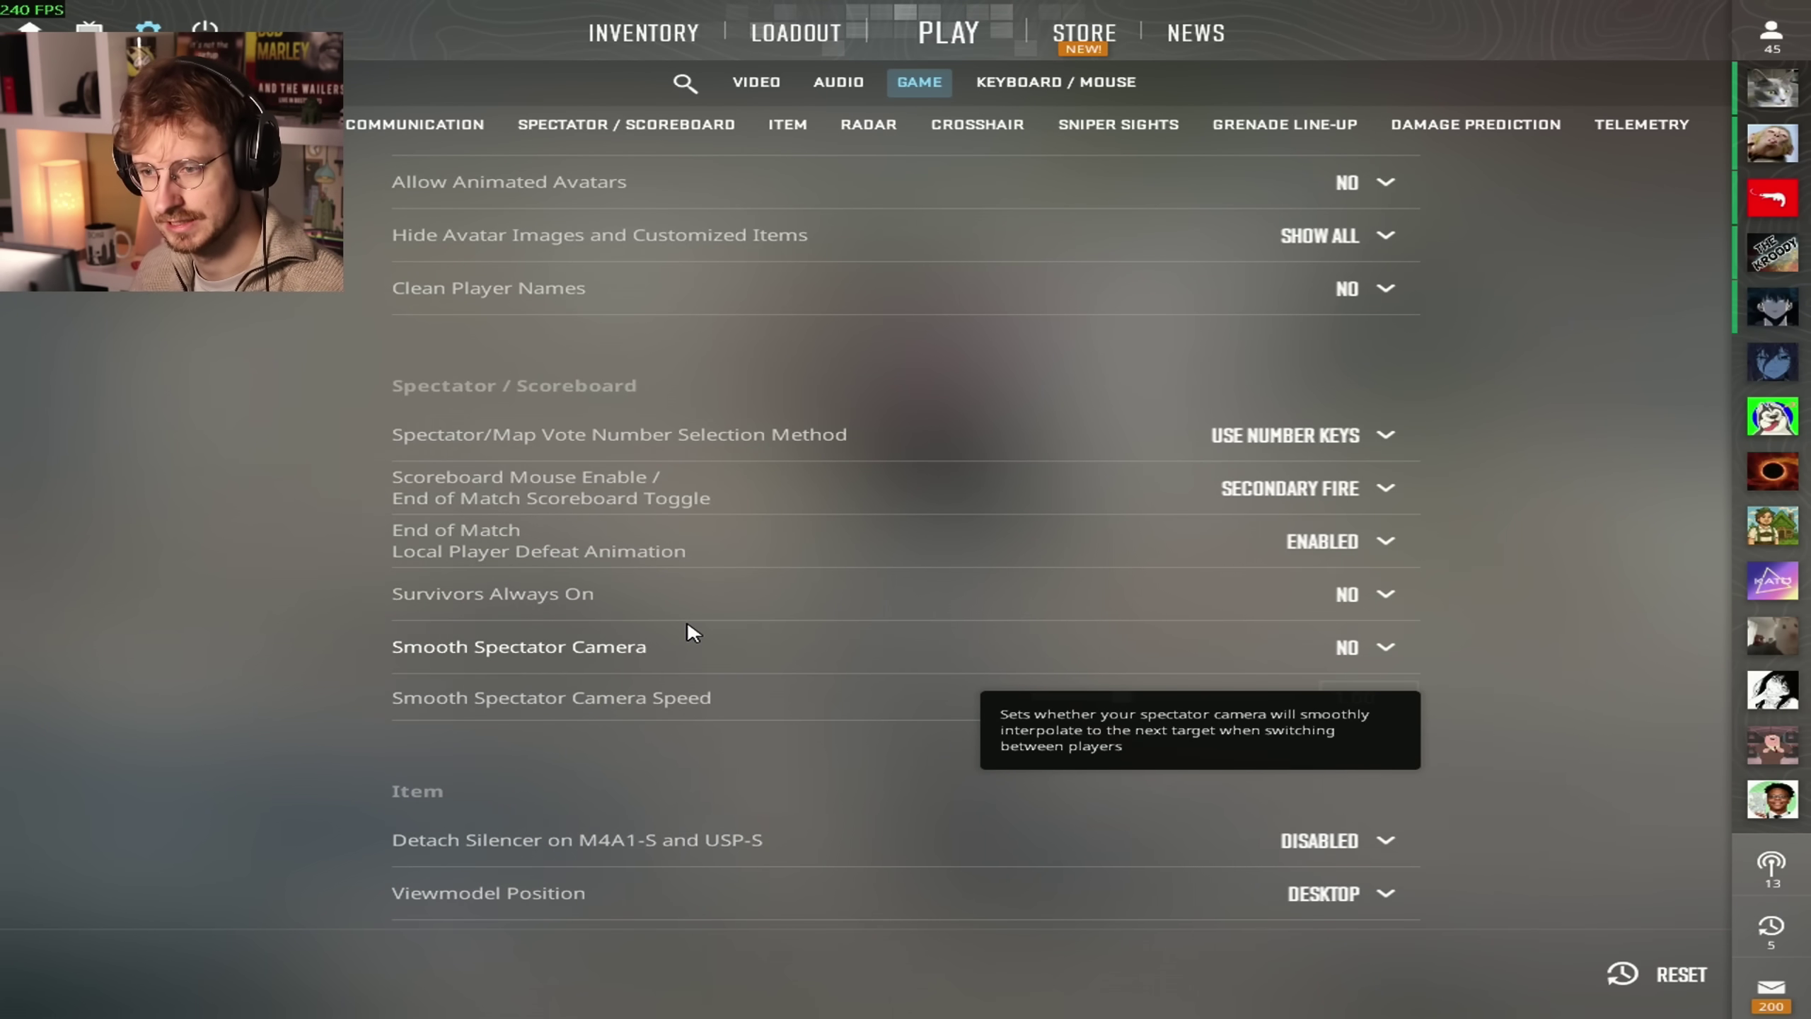
Review the item options, such as viewmodel handedness, and the radar zoom and shape options
{"action": "scroll", "coordinate": [1469, 642], "scroll_direction": "down", "scroll_amount": 4}
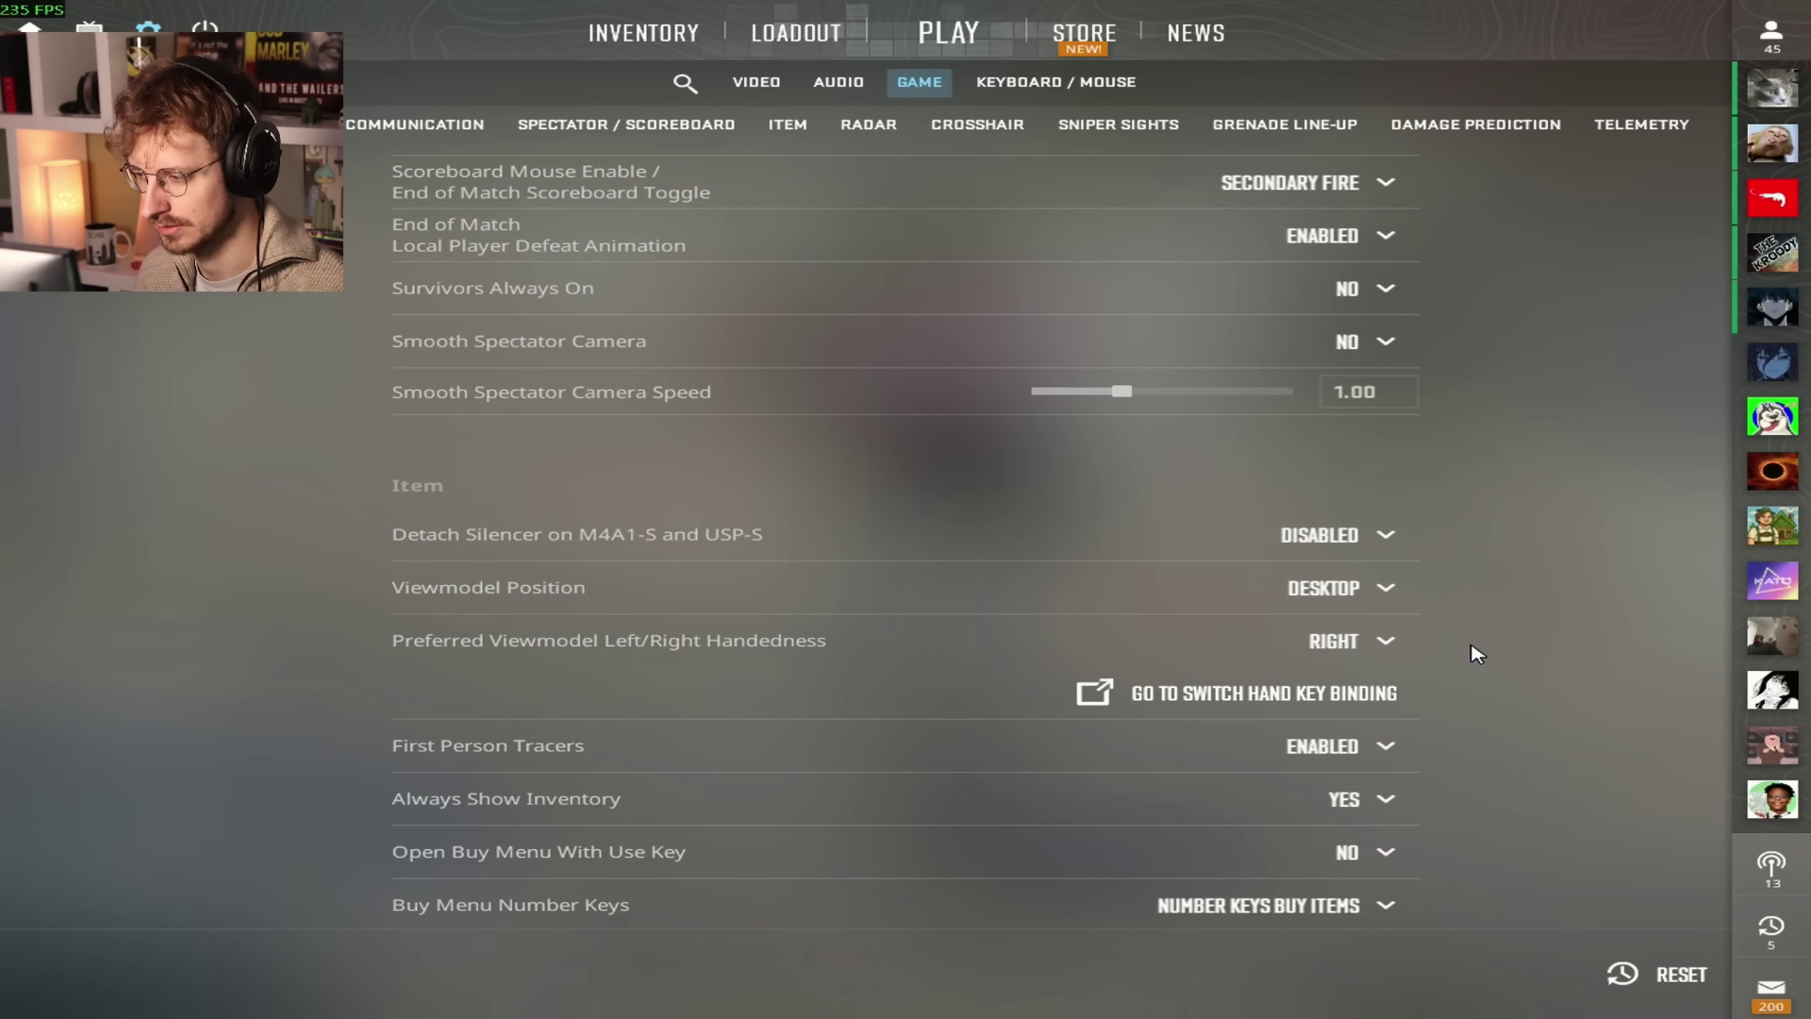
{"action": "scroll", "coordinate": [1525, 532], "scroll_direction": "down", "scroll_amount": 10}
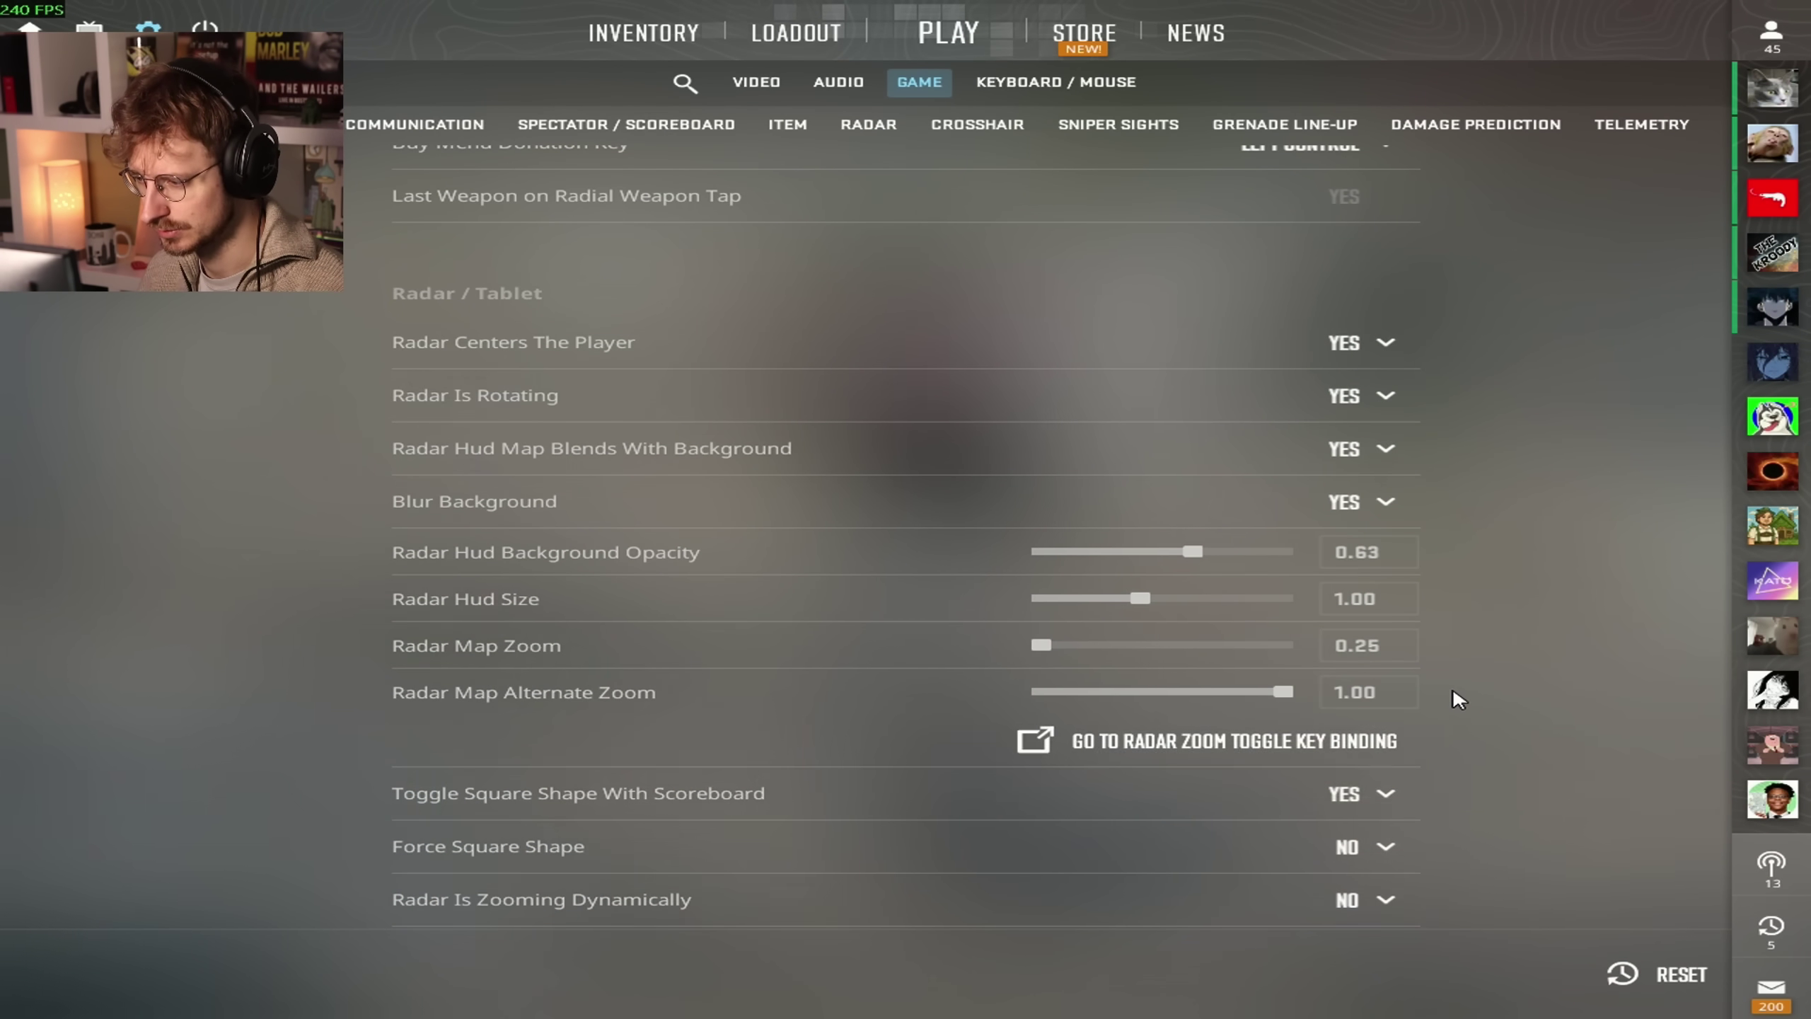
{"action": "scroll", "coordinate": [1457, 699], "scroll_direction": "down", "scroll_amount": 4}
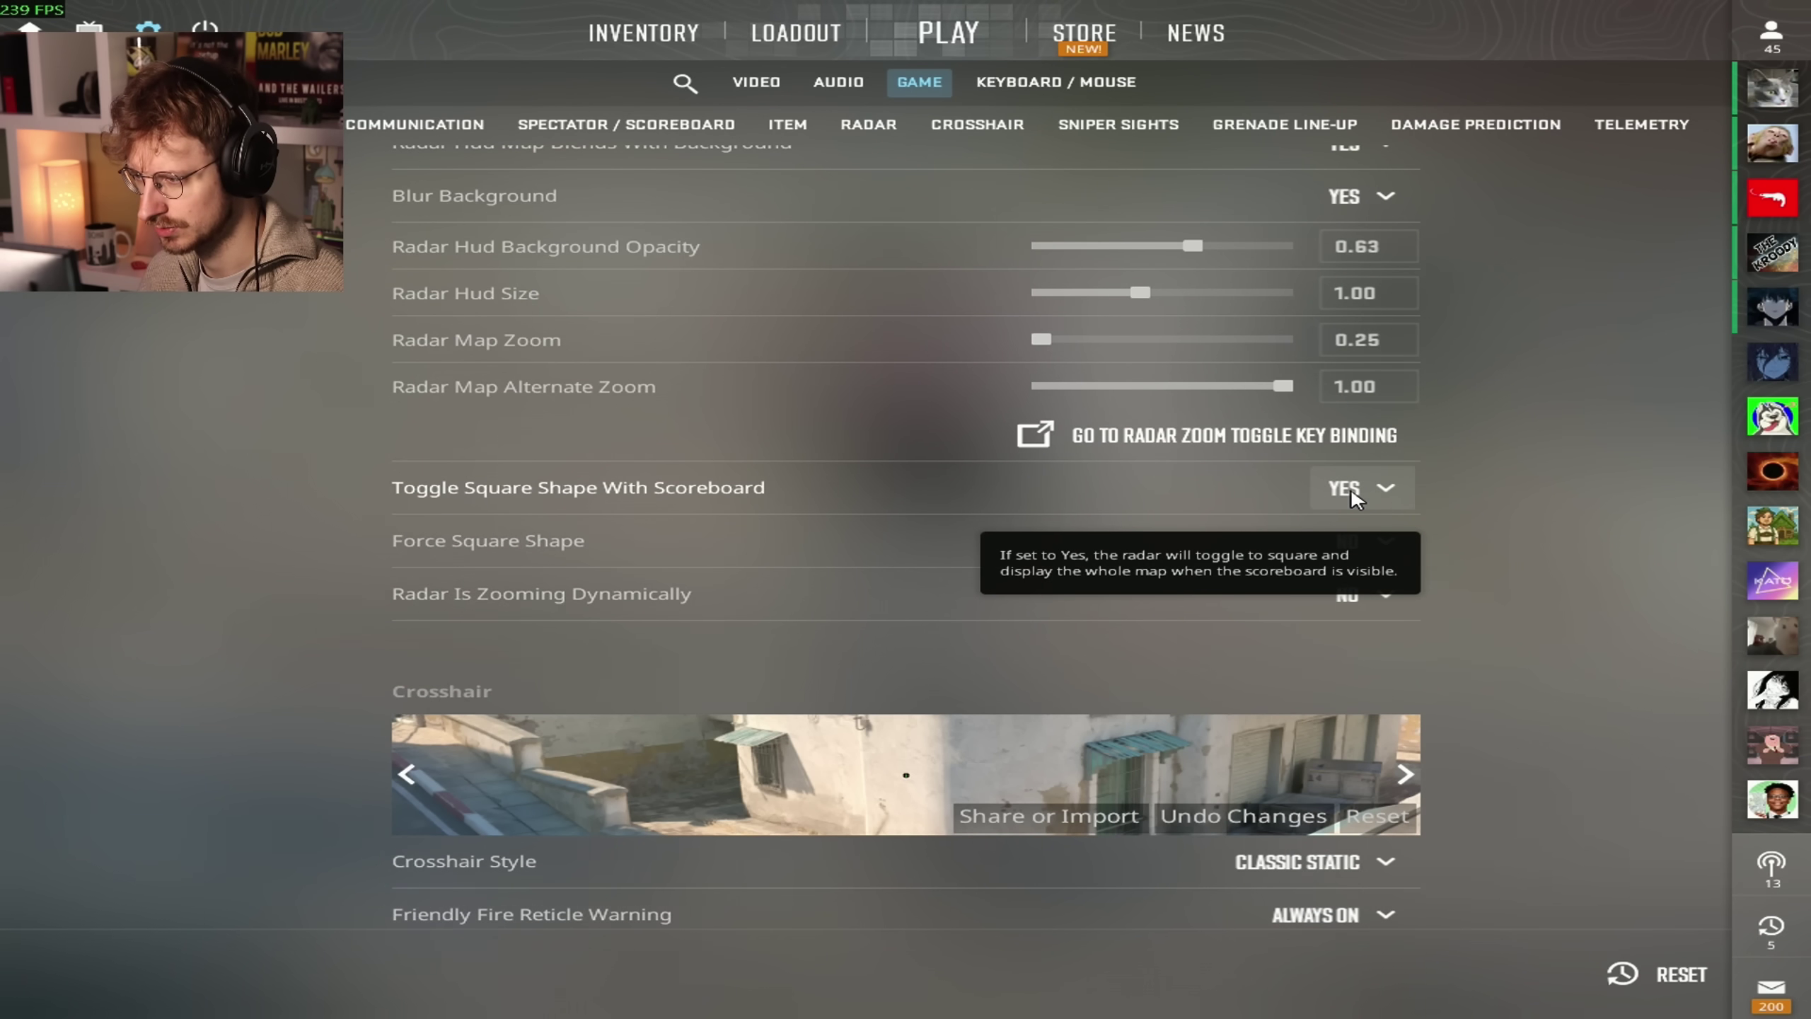
{"action": "scroll", "coordinate": [1494, 560], "scroll_direction": "down", "scroll_amount": 1}
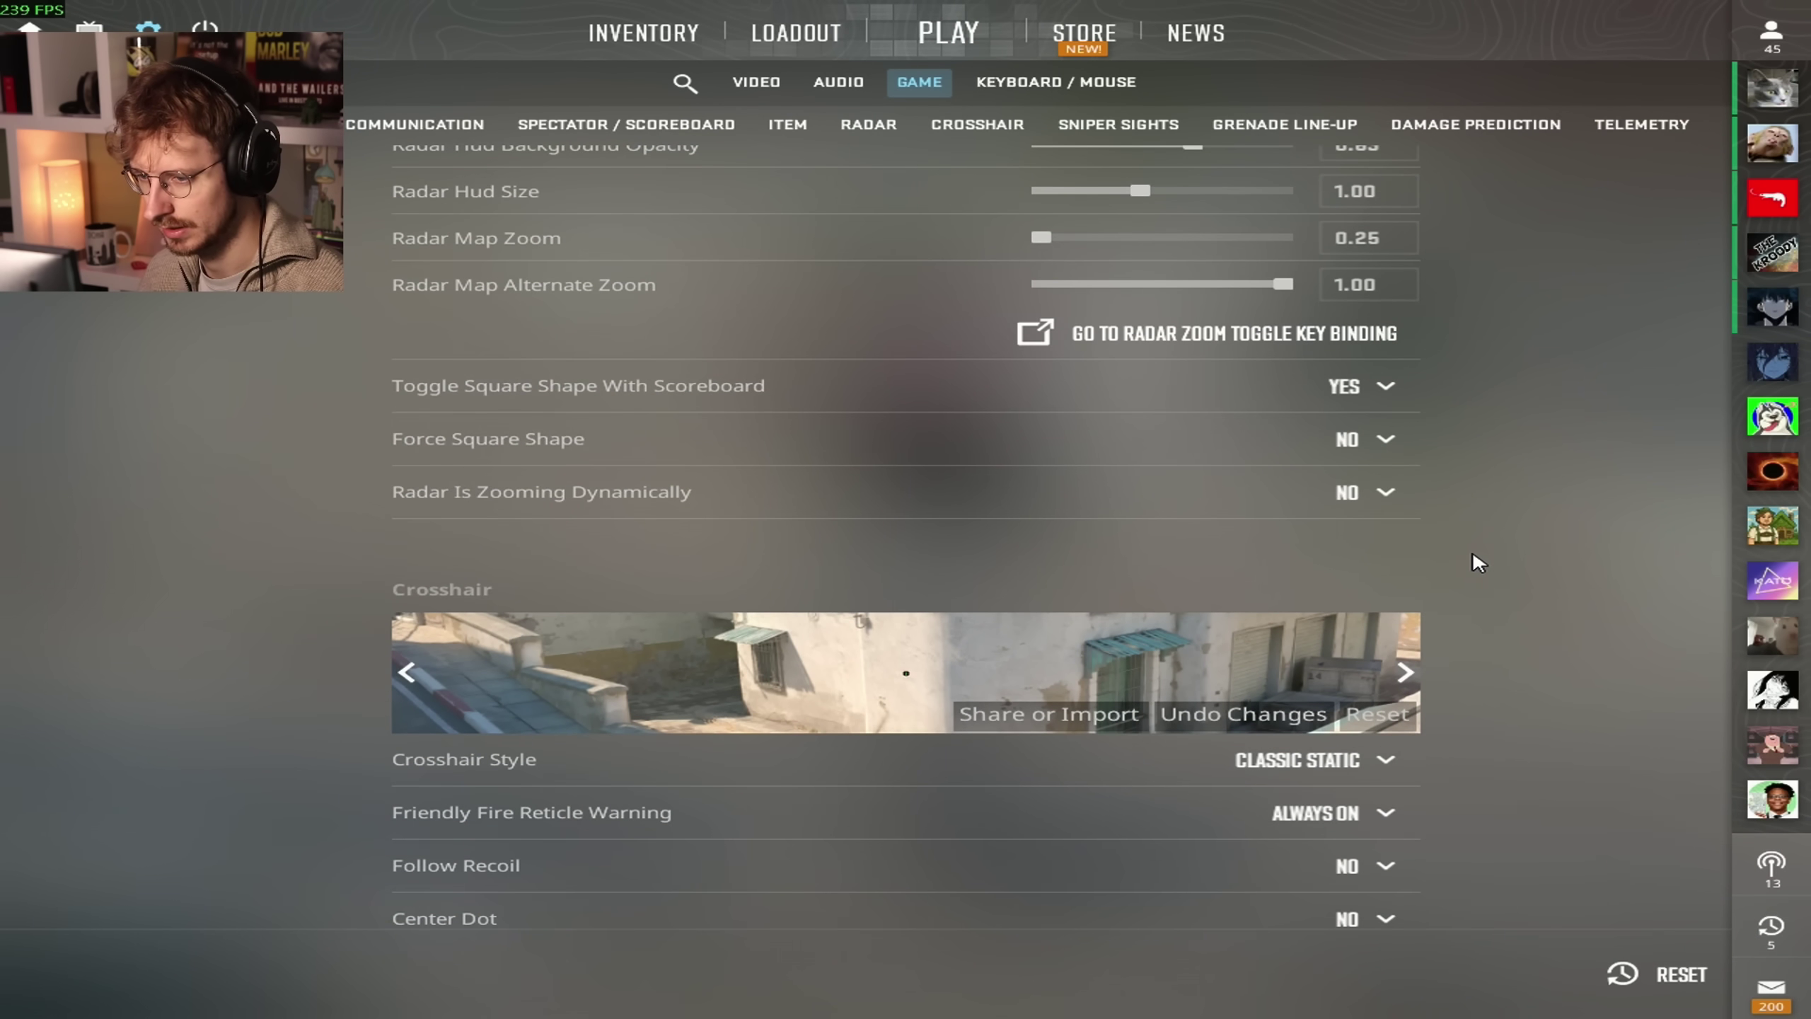
Review the crosshair options, including style, length, gap, outline, colour and the player crosshair display settings
{"action": "scroll", "coordinate": [1466, 505], "scroll_direction": "down", "scroll_amount": 2}
{"action": "scroll", "coordinate": [1498, 525], "scroll_direction": "down", "scroll_amount": 2}
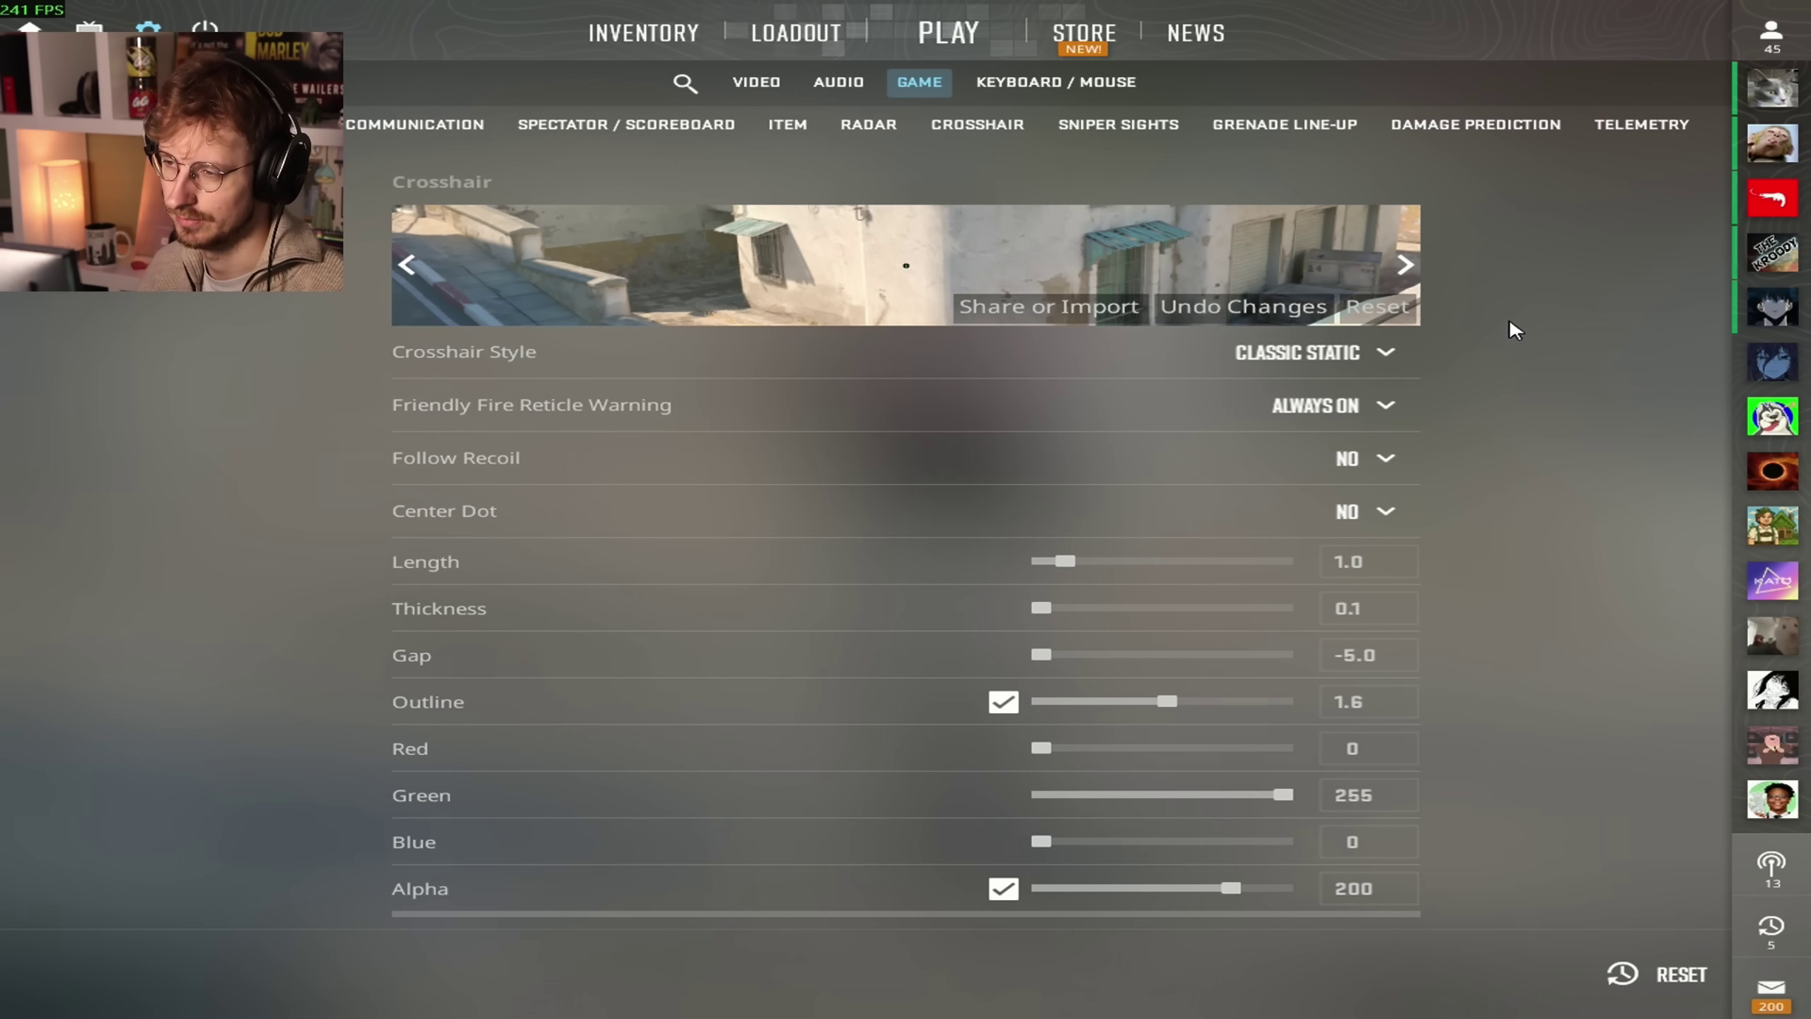
{"action": "scroll", "coordinate": [1479, 372], "scroll_direction": "down", "scroll_amount": 1}
{"action": "scroll", "coordinate": [1488, 364], "scroll_direction": "up", "scroll_amount": 3}
{"action": "scroll", "coordinate": [1488, 365], "scroll_direction": "down", "scroll_amount": 3}
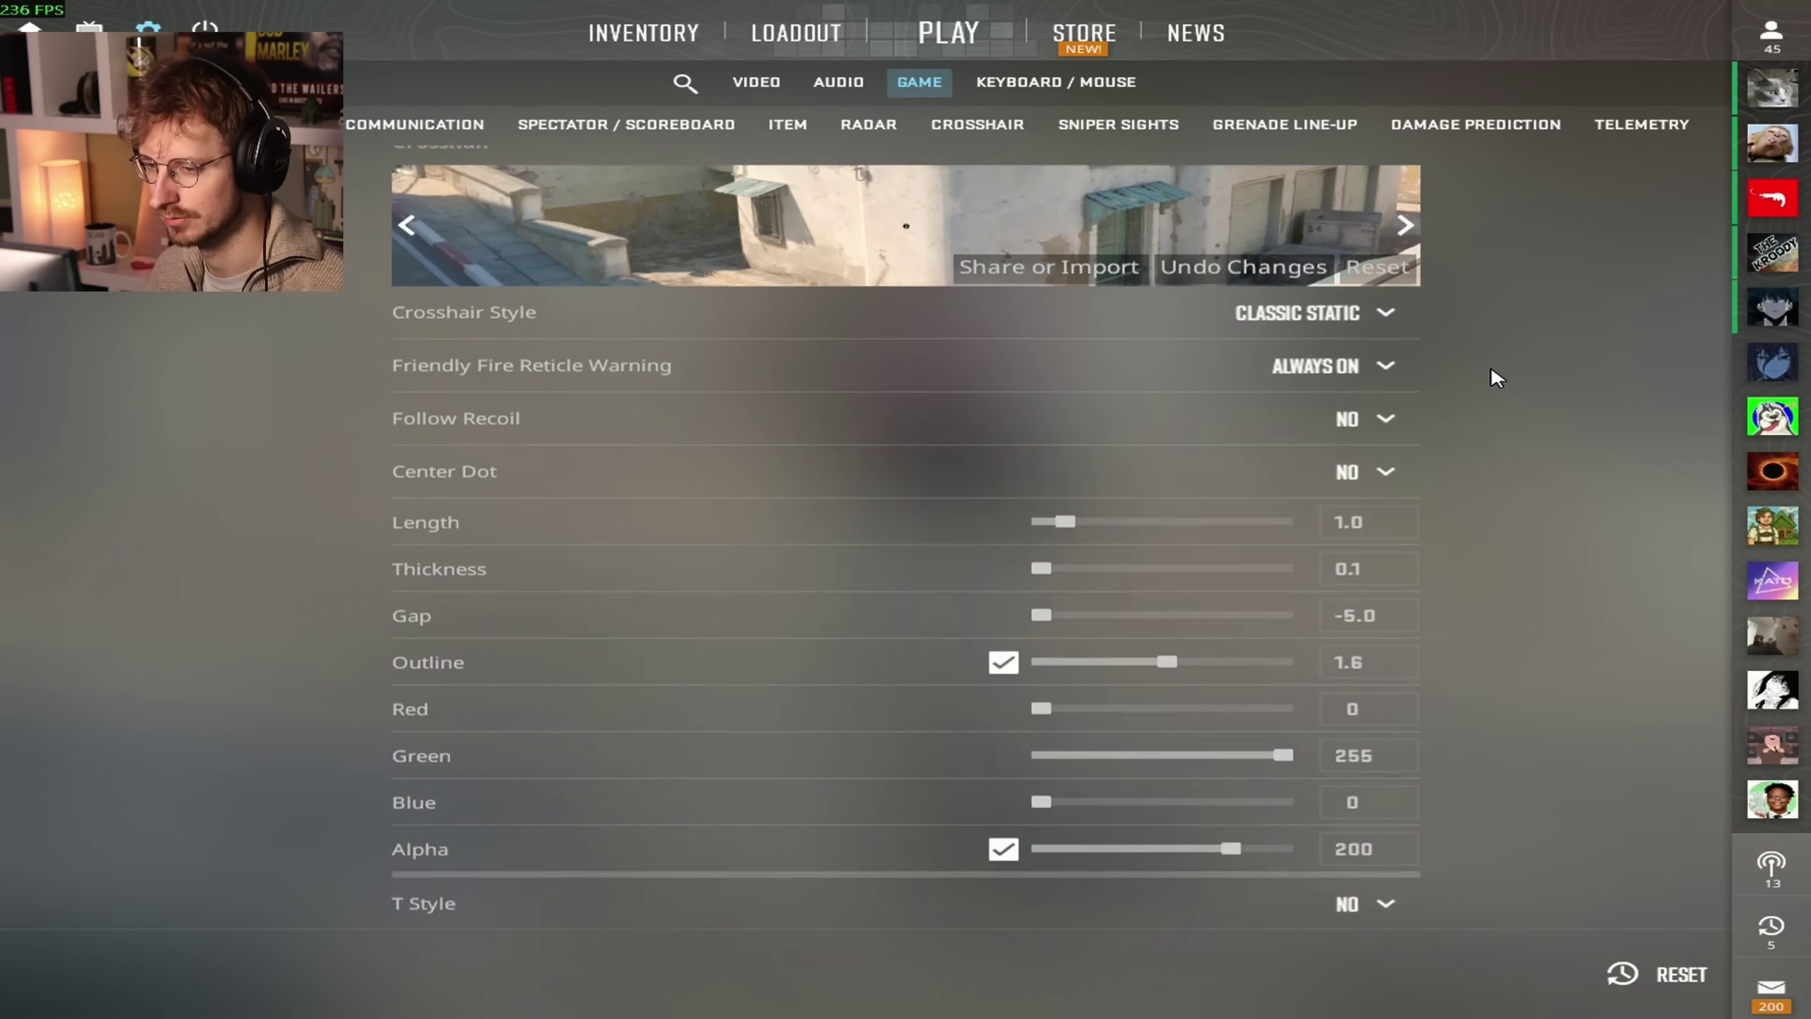
{"action": "scroll", "coordinate": [1489, 361], "scroll_direction": "up", "scroll_amount": 3}
{"action": "scroll", "coordinate": [1488, 359], "scroll_direction": "down", "scroll_amount": 8}
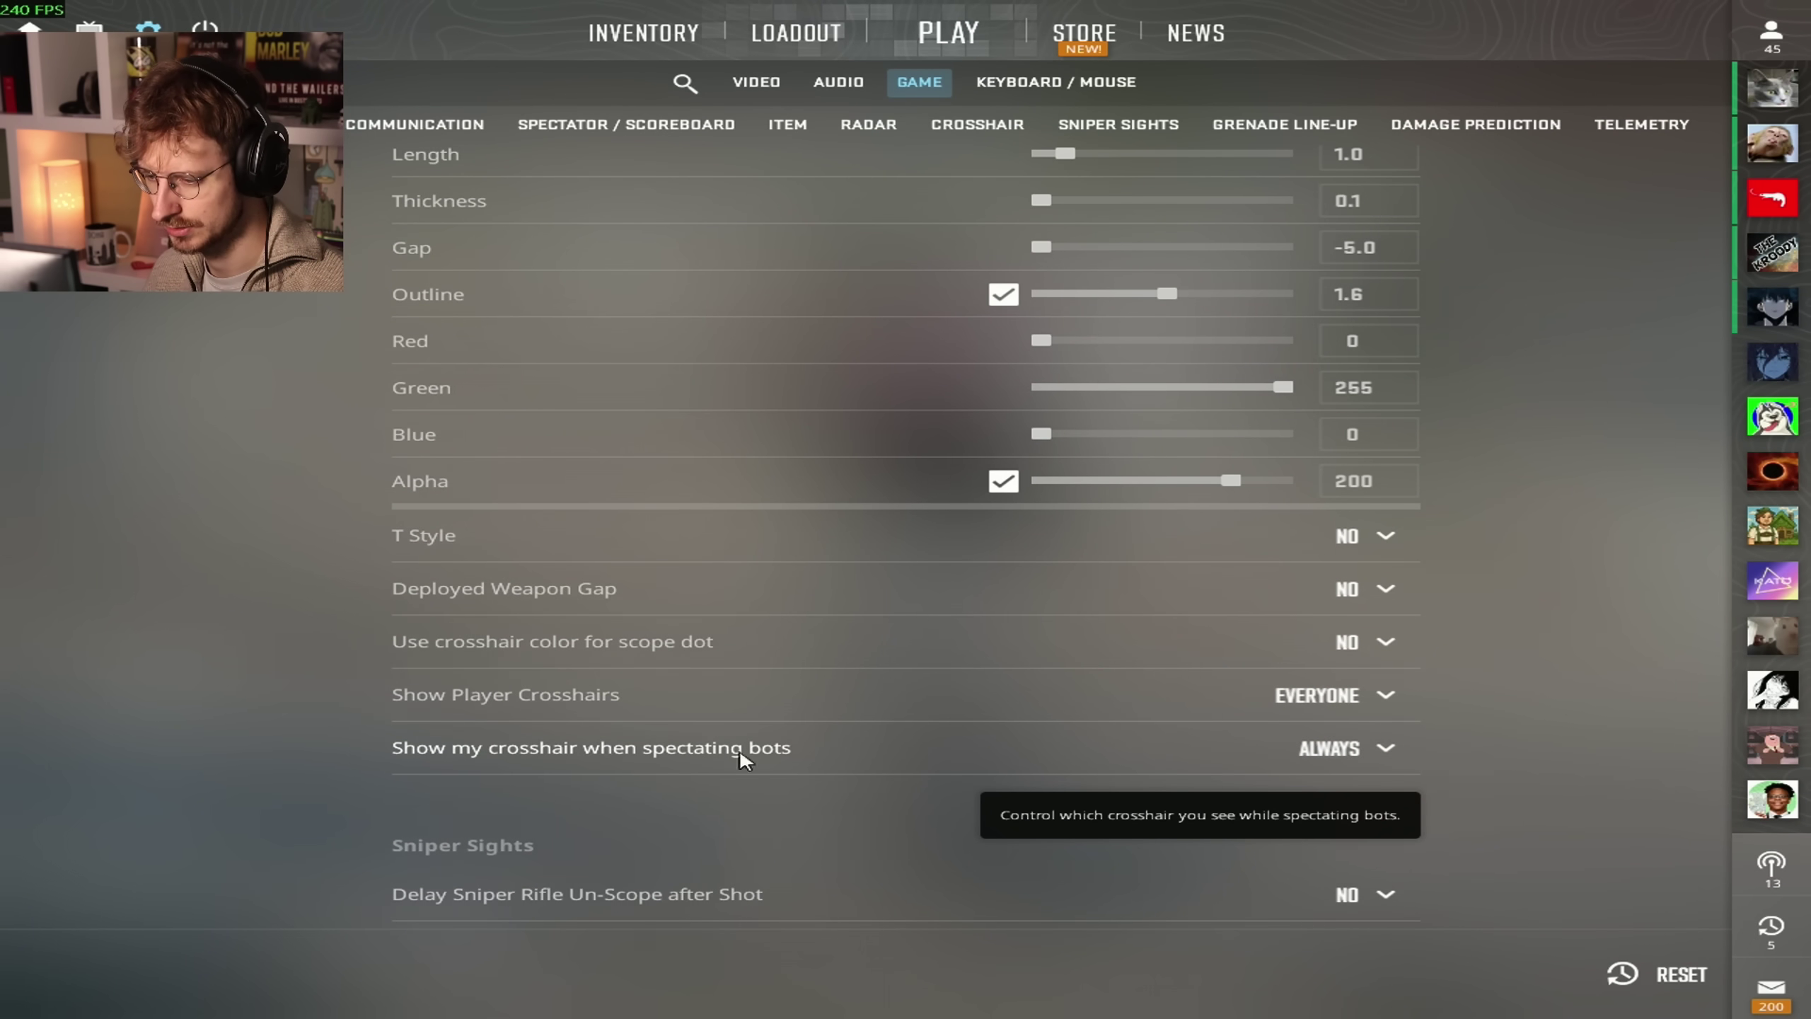
Review the sniper sight options and the grenade line-up reticle settings for each grenade type
{"action": "scroll", "coordinate": [1483, 682], "scroll_direction": "down", "scroll_amount": 4}
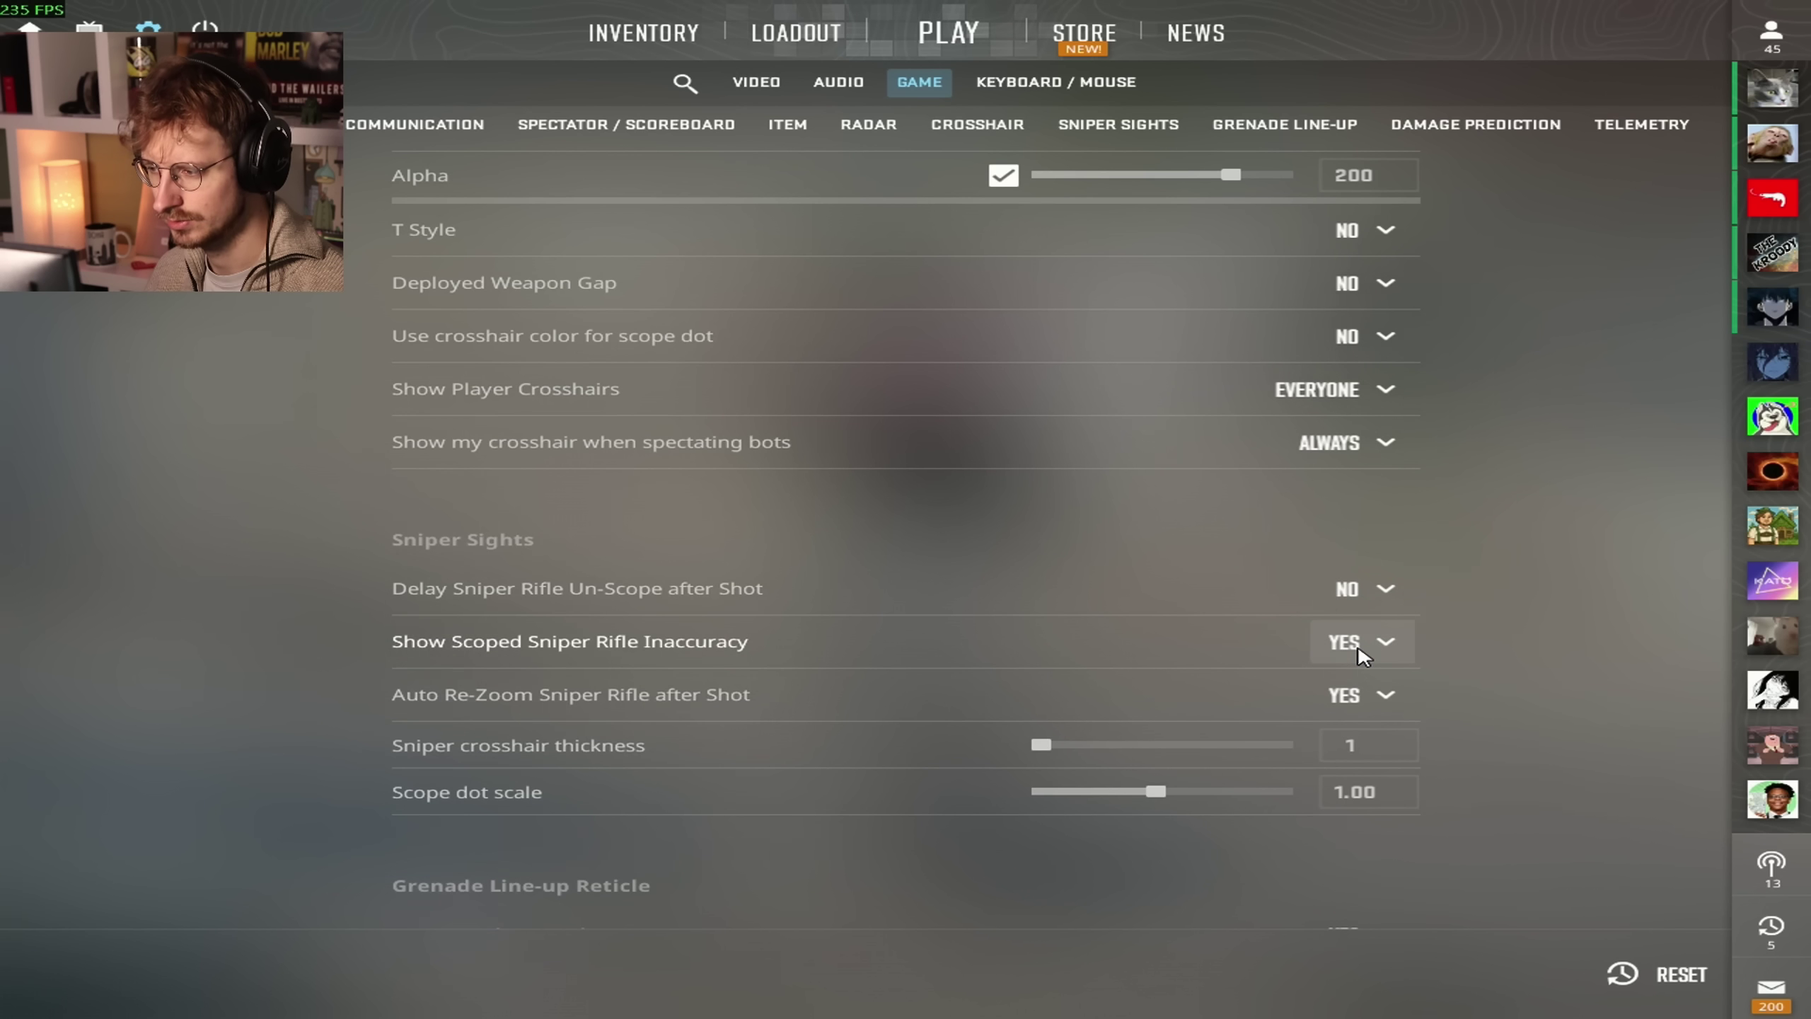
{"action": "scroll", "coordinate": [1483, 622], "scroll_direction": "down", "scroll_amount": 1}
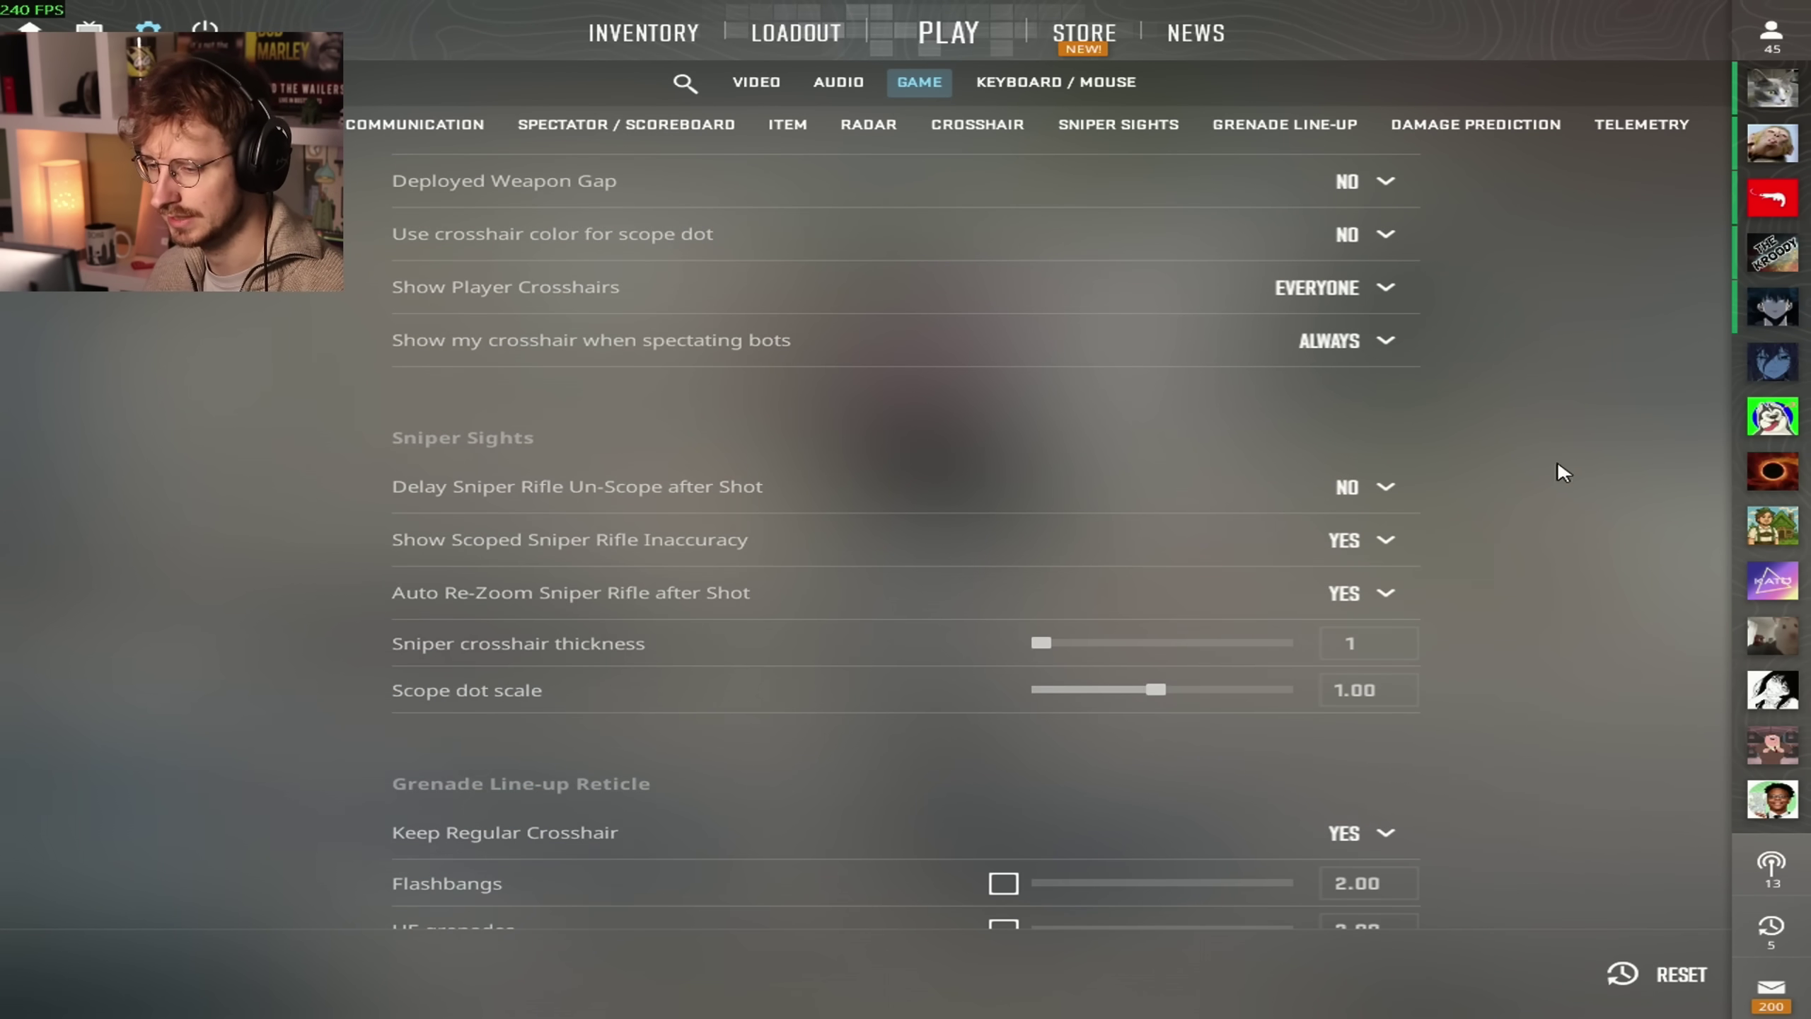
{"action": "scroll", "coordinate": [1460, 635], "scroll_direction": "down", "scroll_amount": 1}
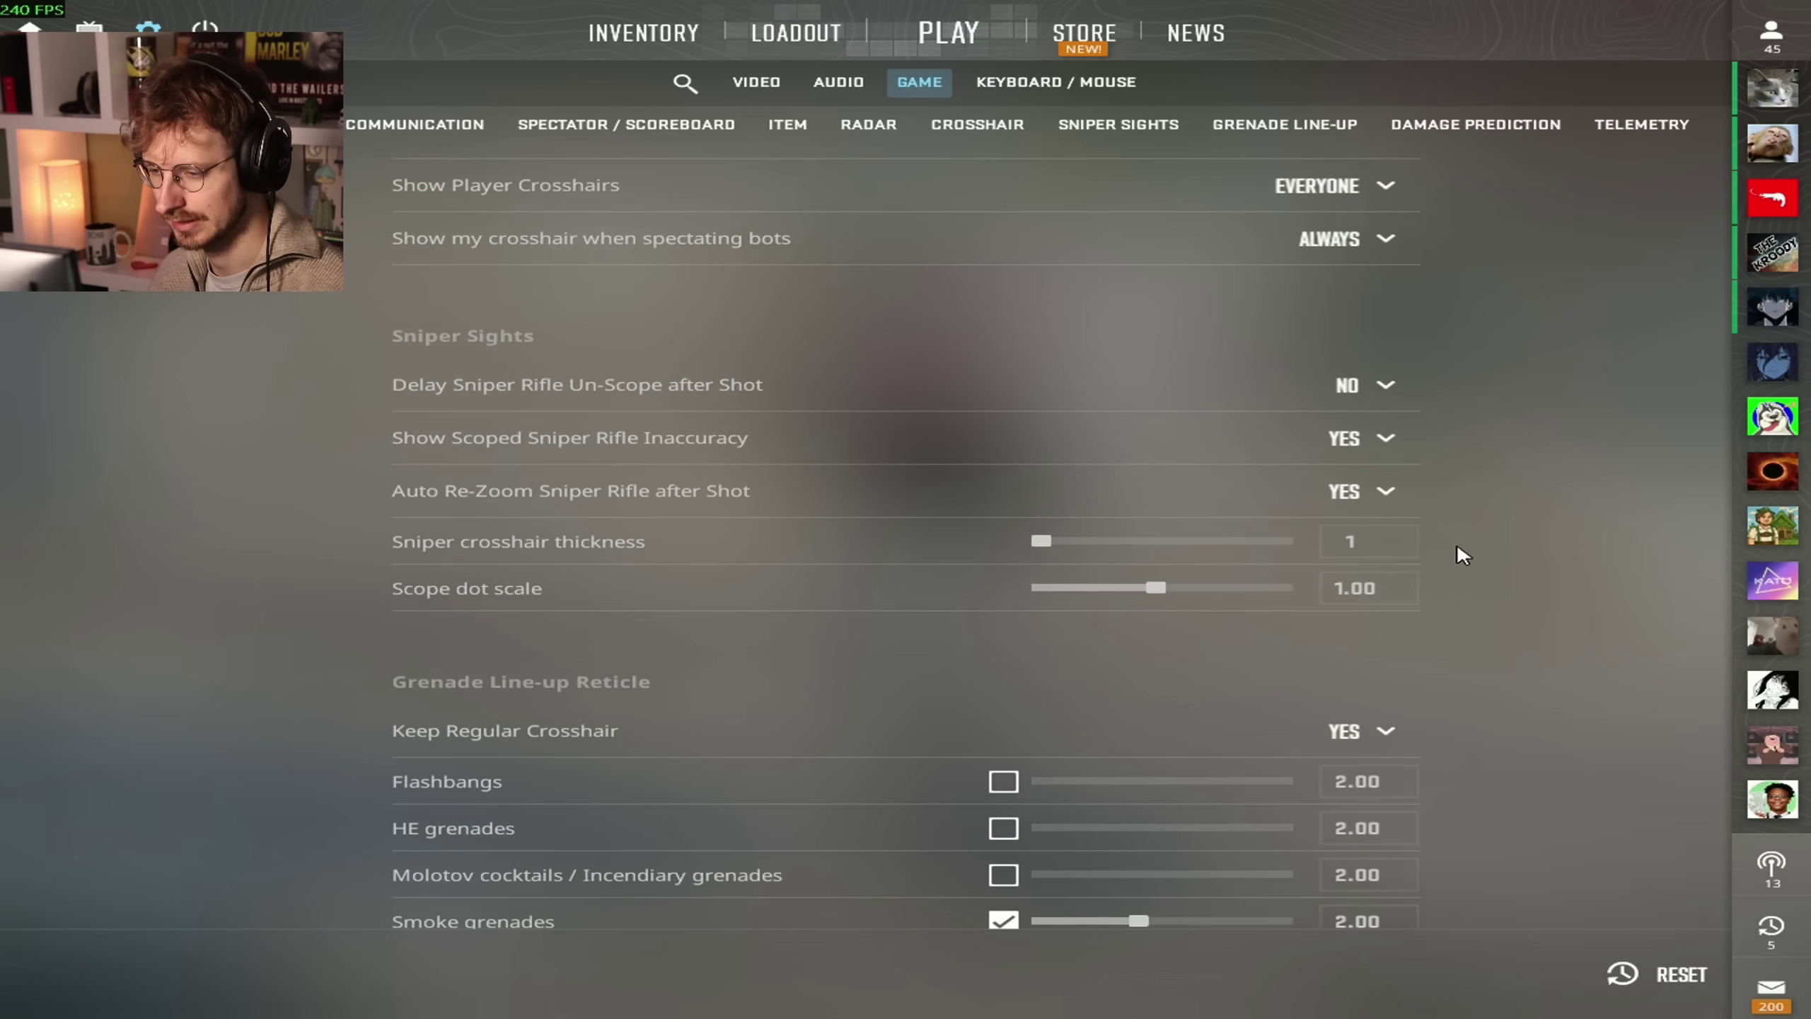
{"action": "scroll", "coordinate": [1430, 562], "scroll_direction": "down", "scroll_amount": 2}
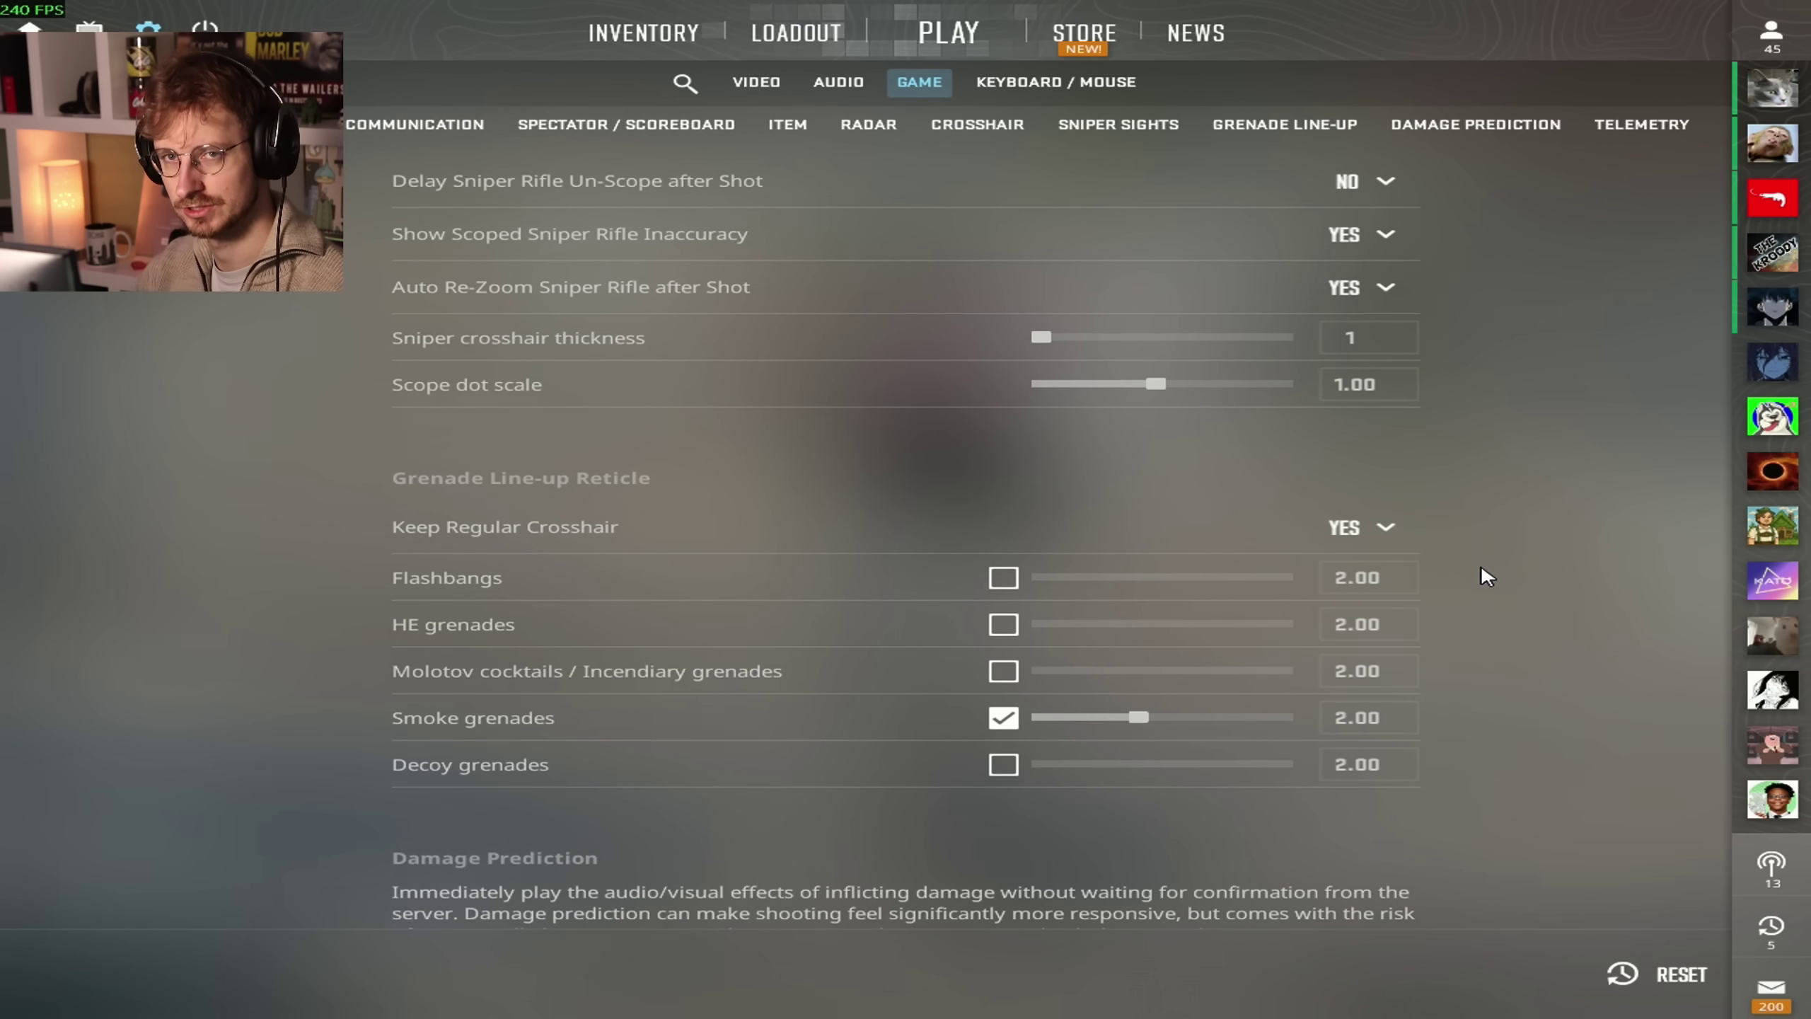
Review the damage prediction options and the telemetry display settings for frame time, ping and network problems
{"action": "scroll", "coordinate": [1475, 573], "scroll_direction": "down", "scroll_amount": 3}
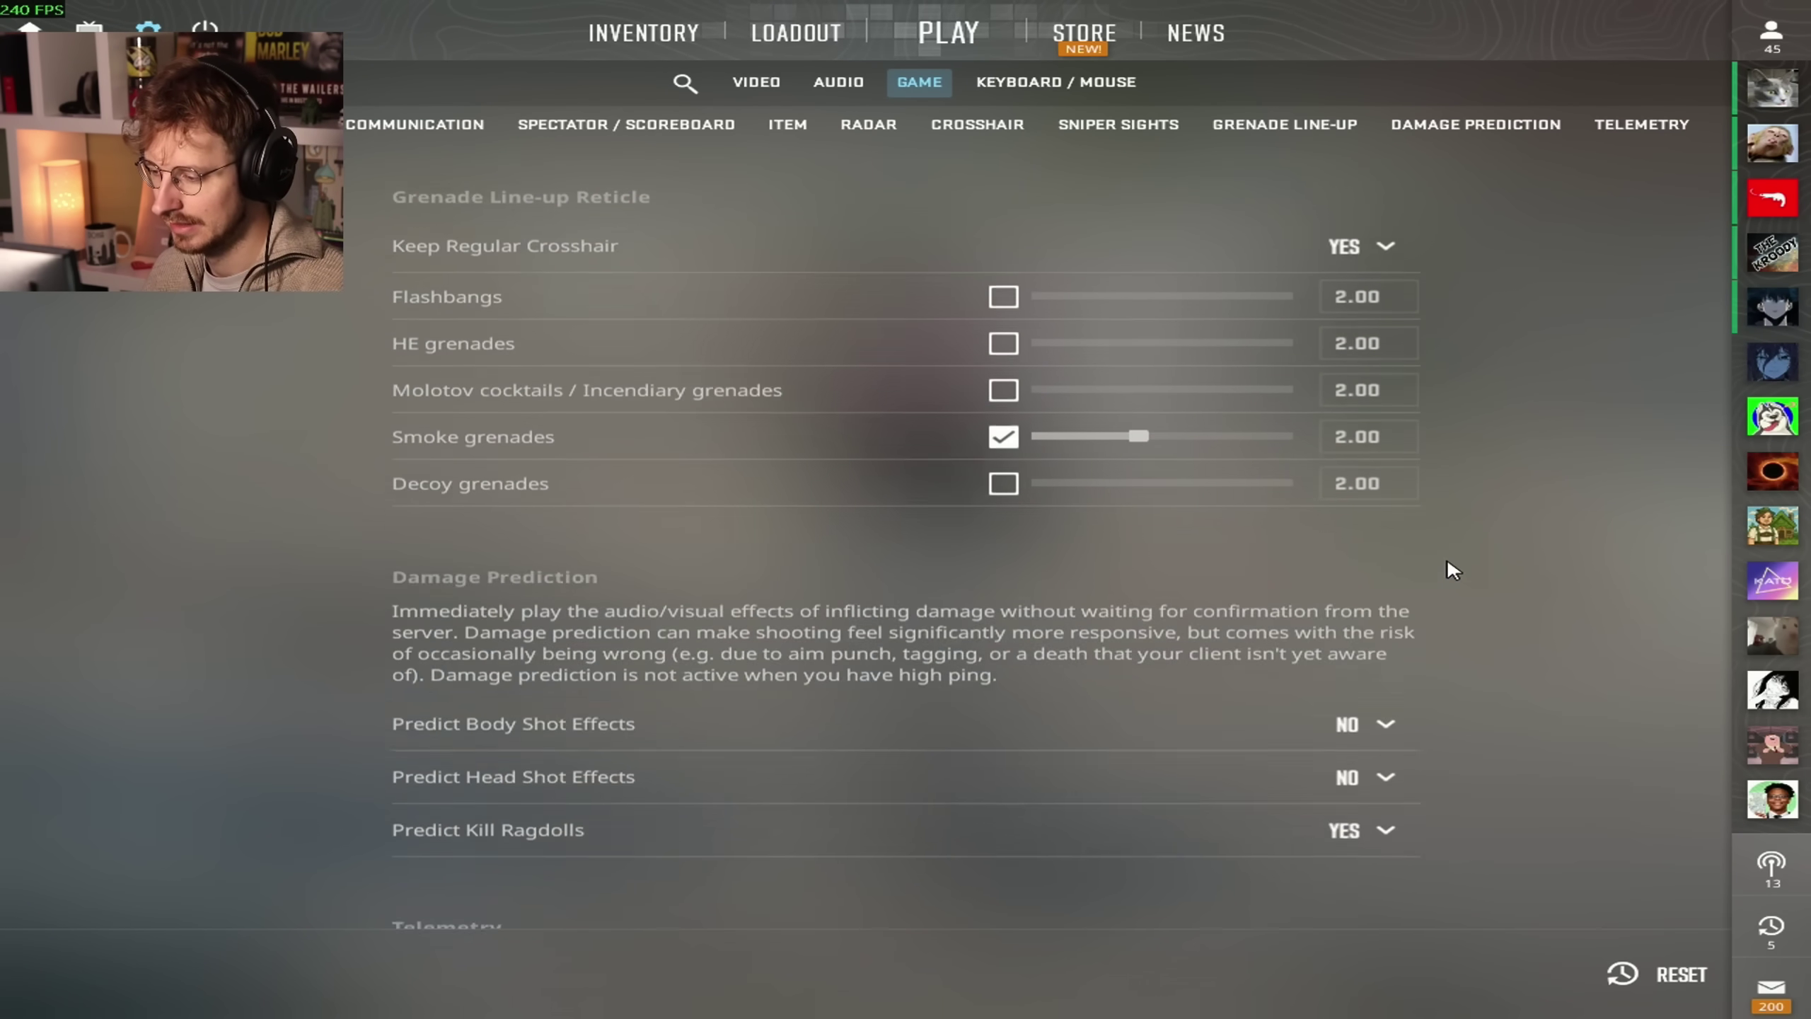
{"action": "scroll", "coordinate": [1446, 564], "scroll_direction": "down", "scroll_amount": 1}
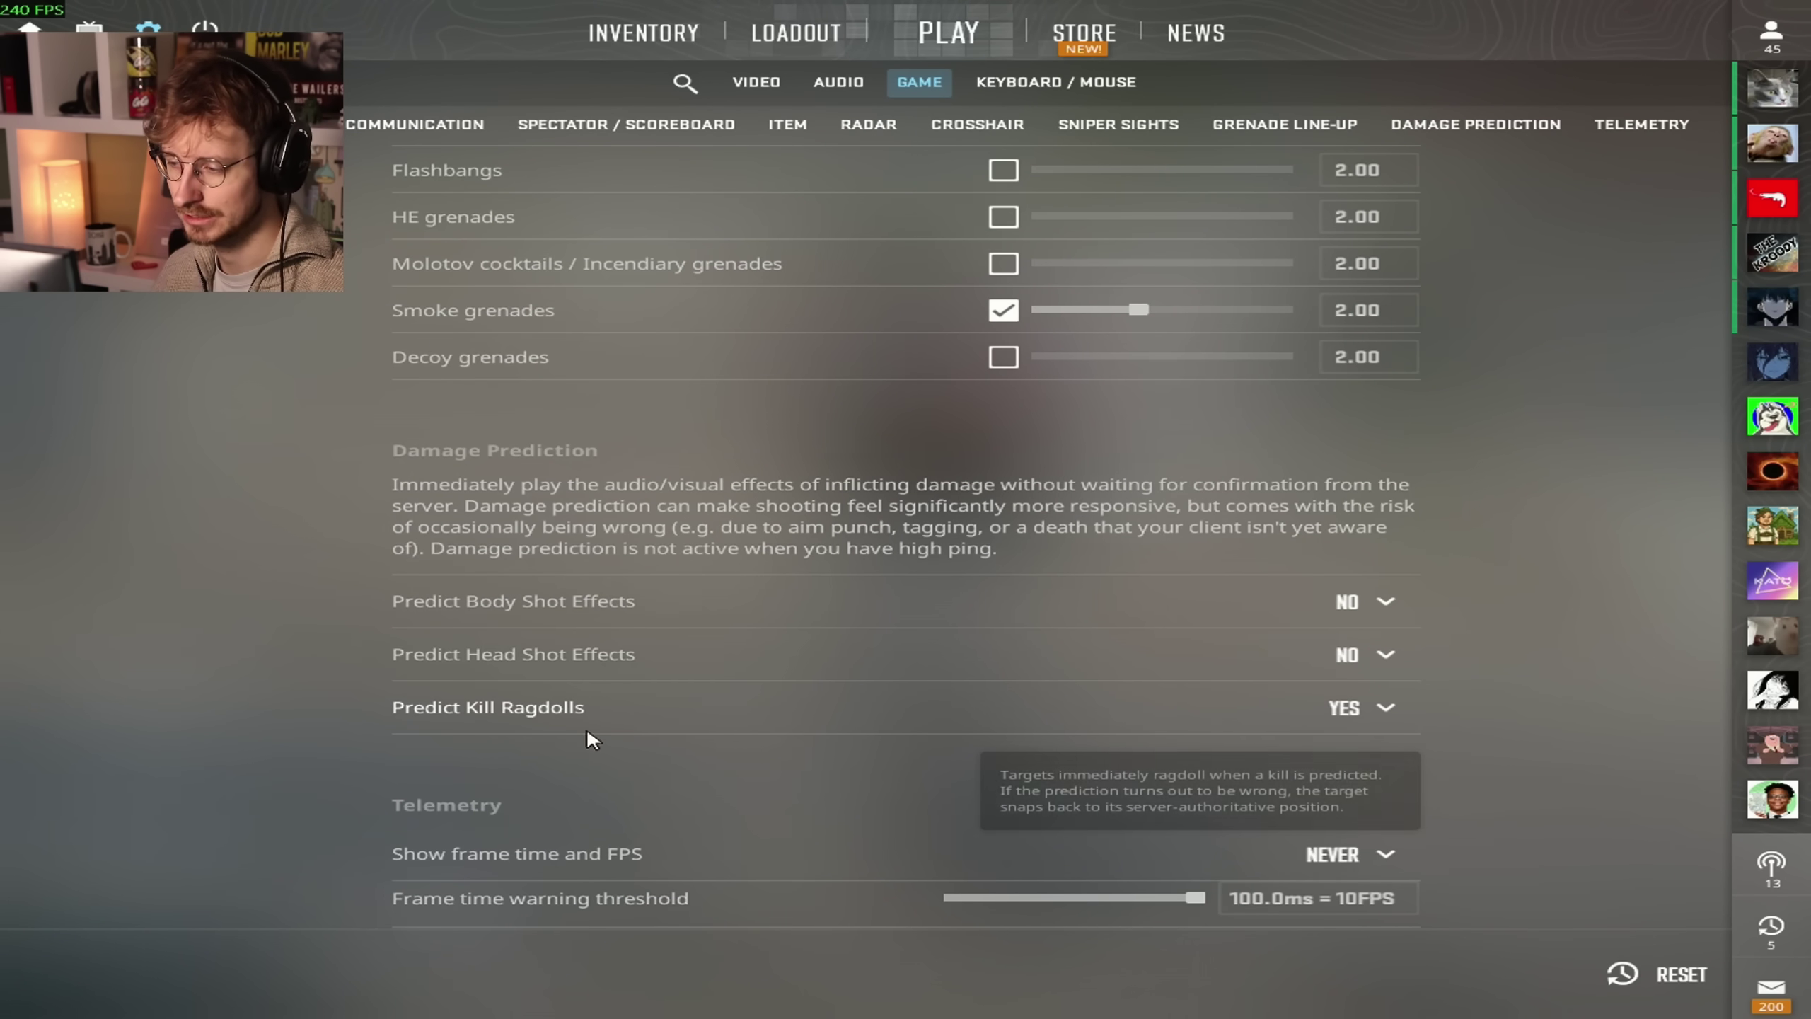
{"action": "scroll", "coordinate": [1505, 640], "scroll_direction": "down", "scroll_amount": 4}
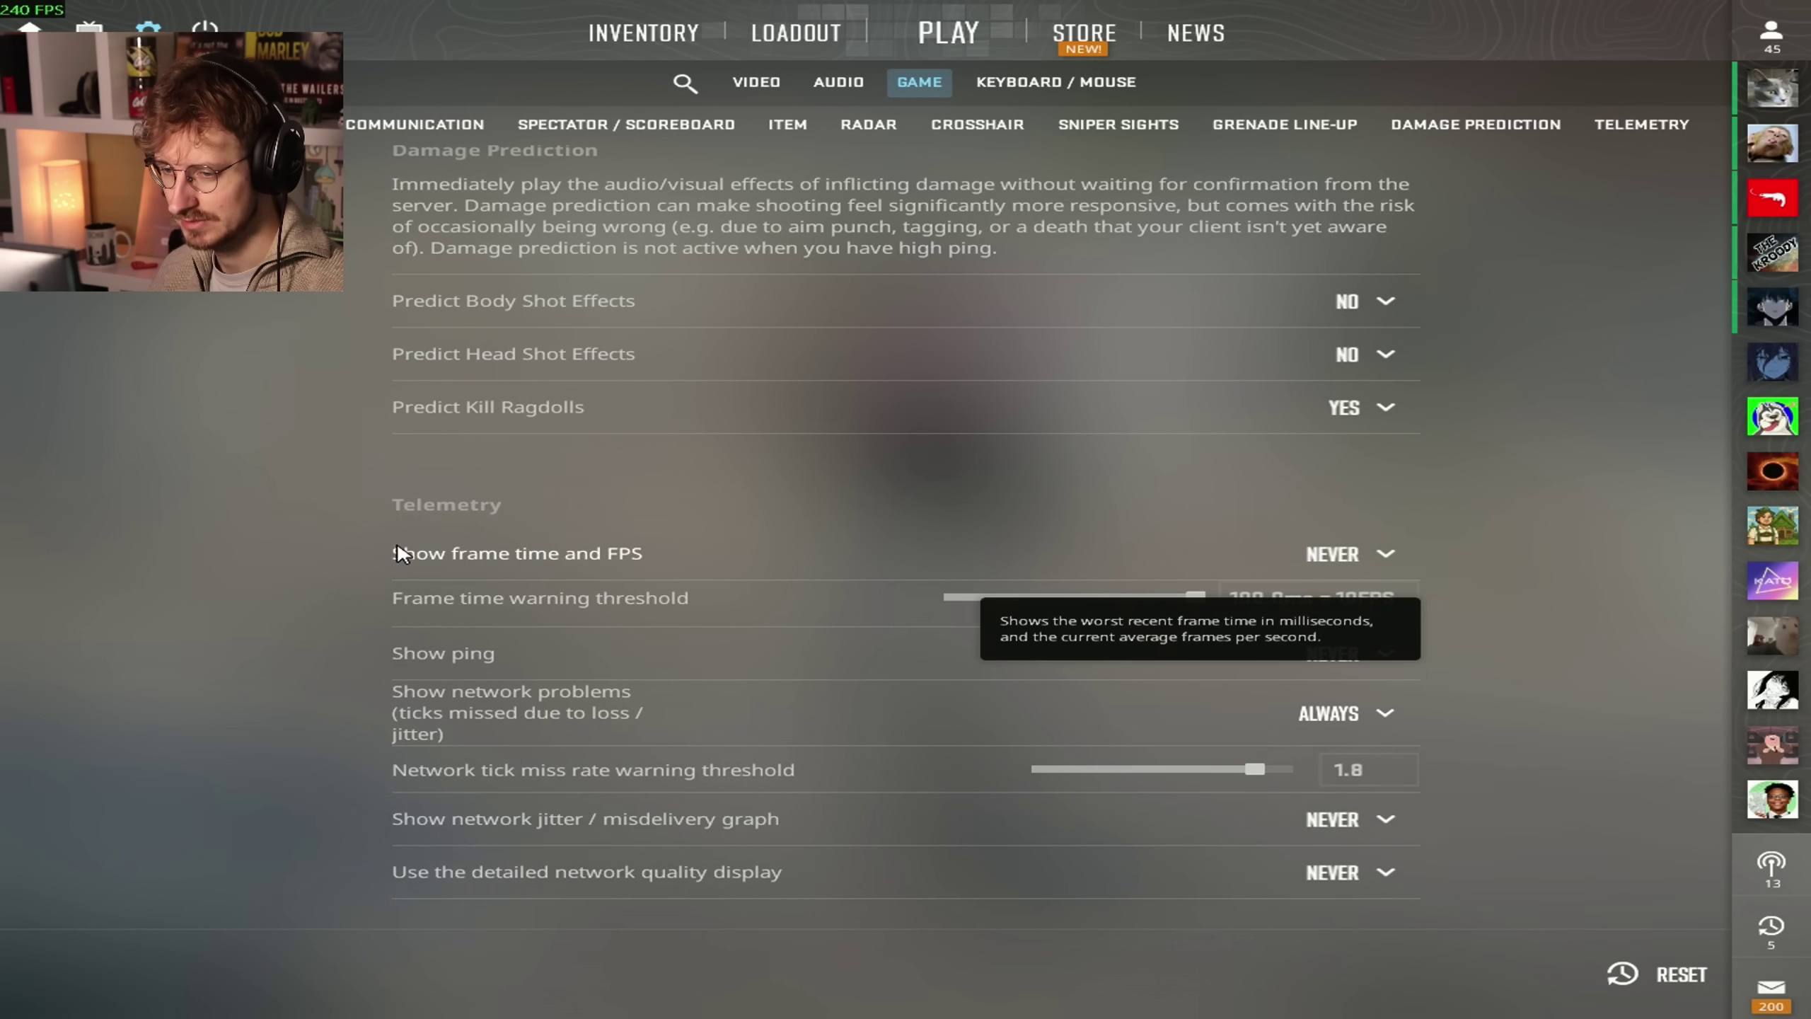
{"action": "scroll", "coordinate": [1504, 428], "scroll_direction": "up", "scroll_amount": 10}
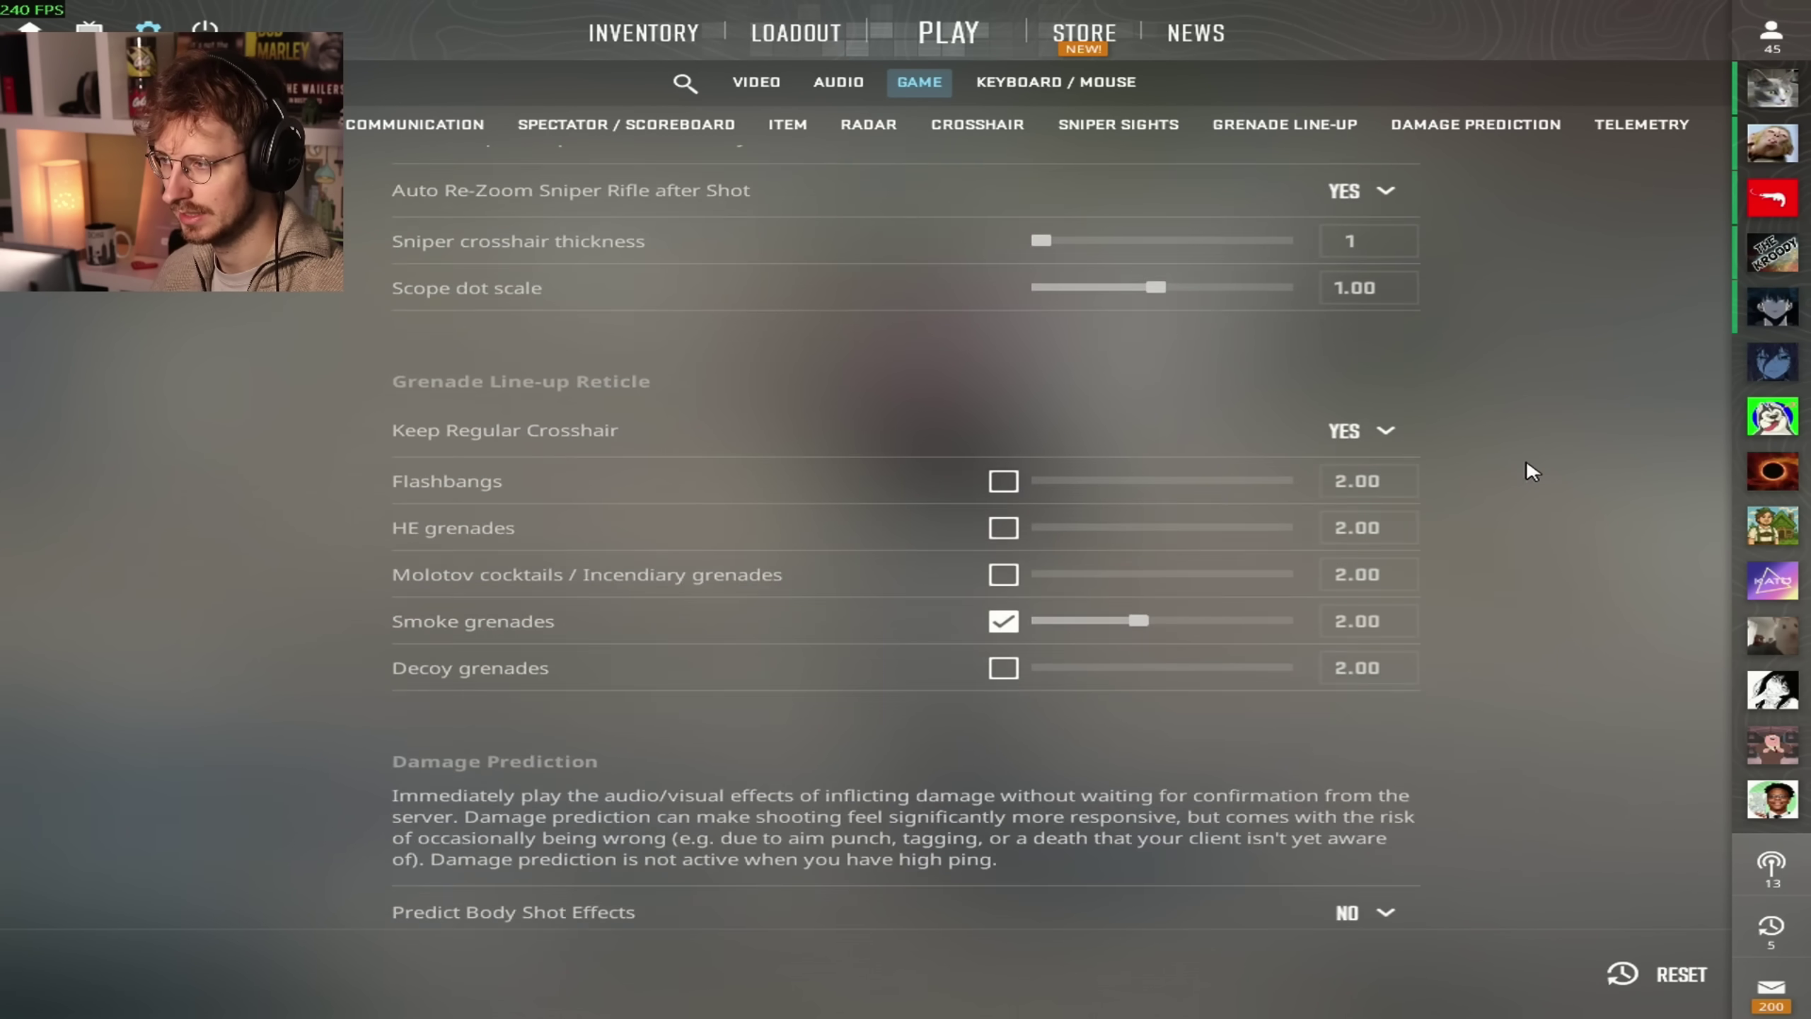
Open the keyboard and mouse settings and review the mouse sensitivity, zoom sensitivity multiplier and movement keys
{"action": "left_click", "coordinate": [1035, 84]}
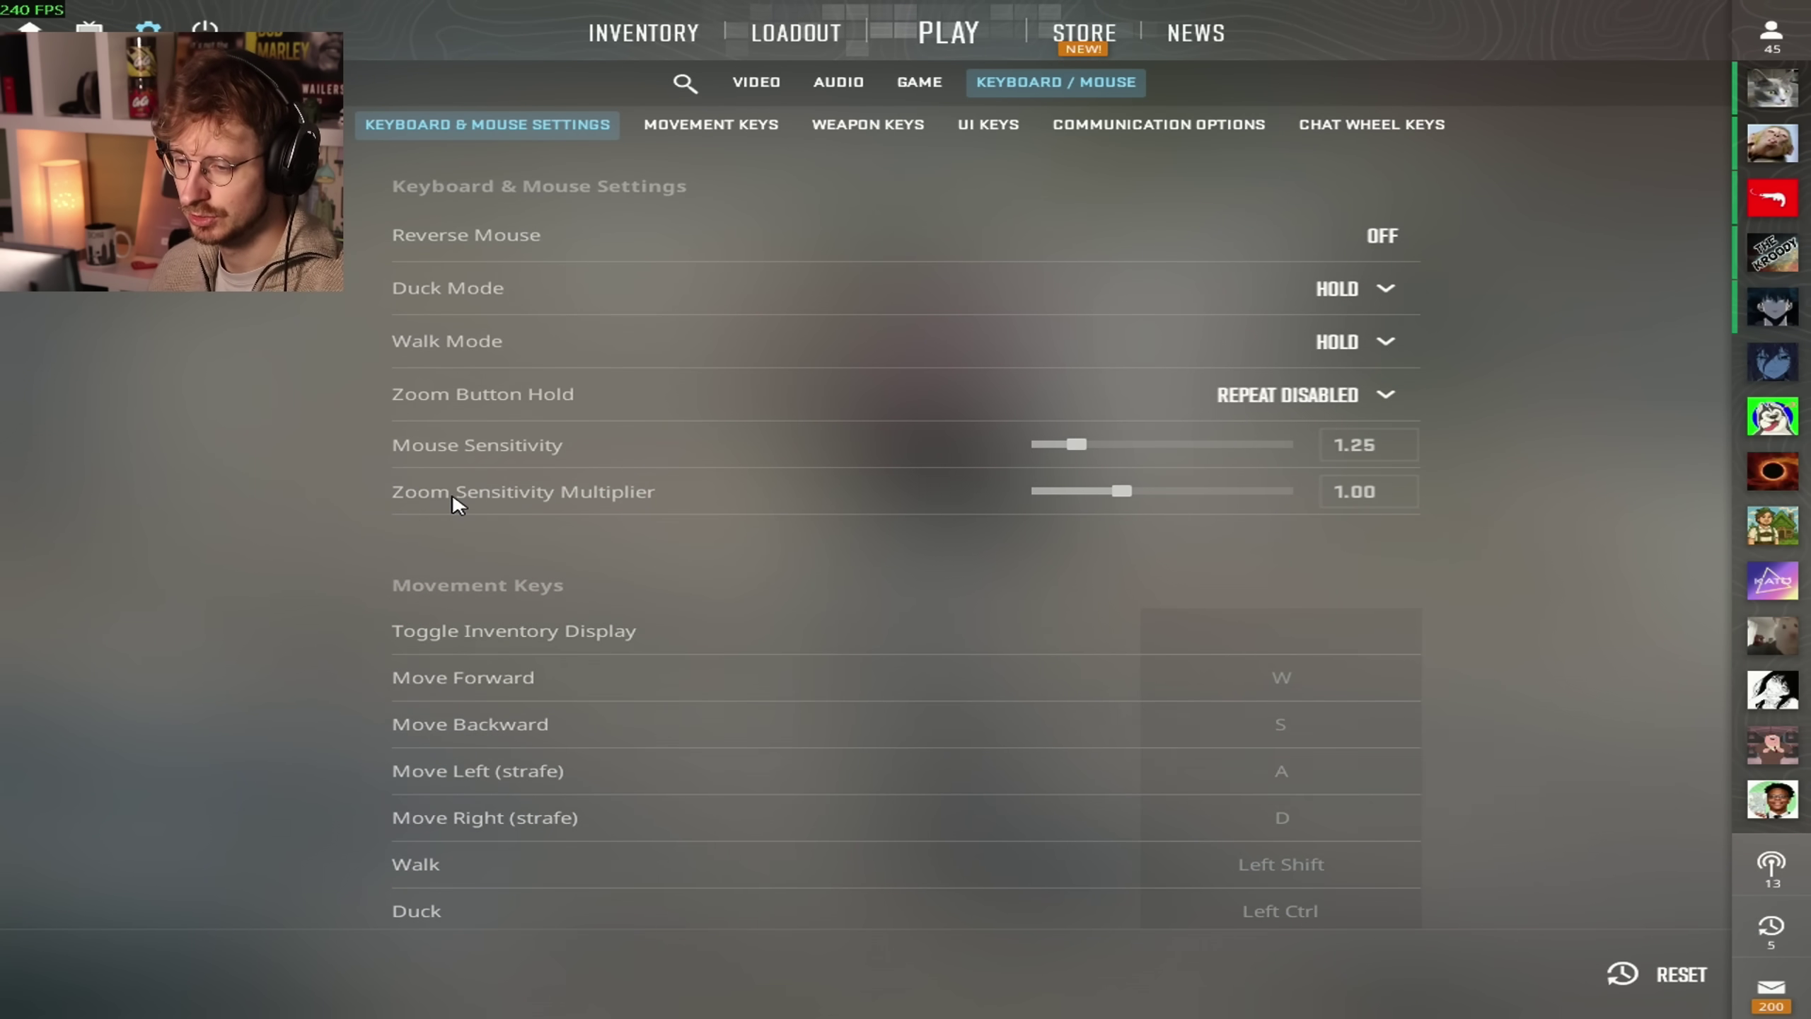
{"action": "scroll", "coordinate": [1506, 575], "scroll_direction": "down", "scroll_amount": 3}
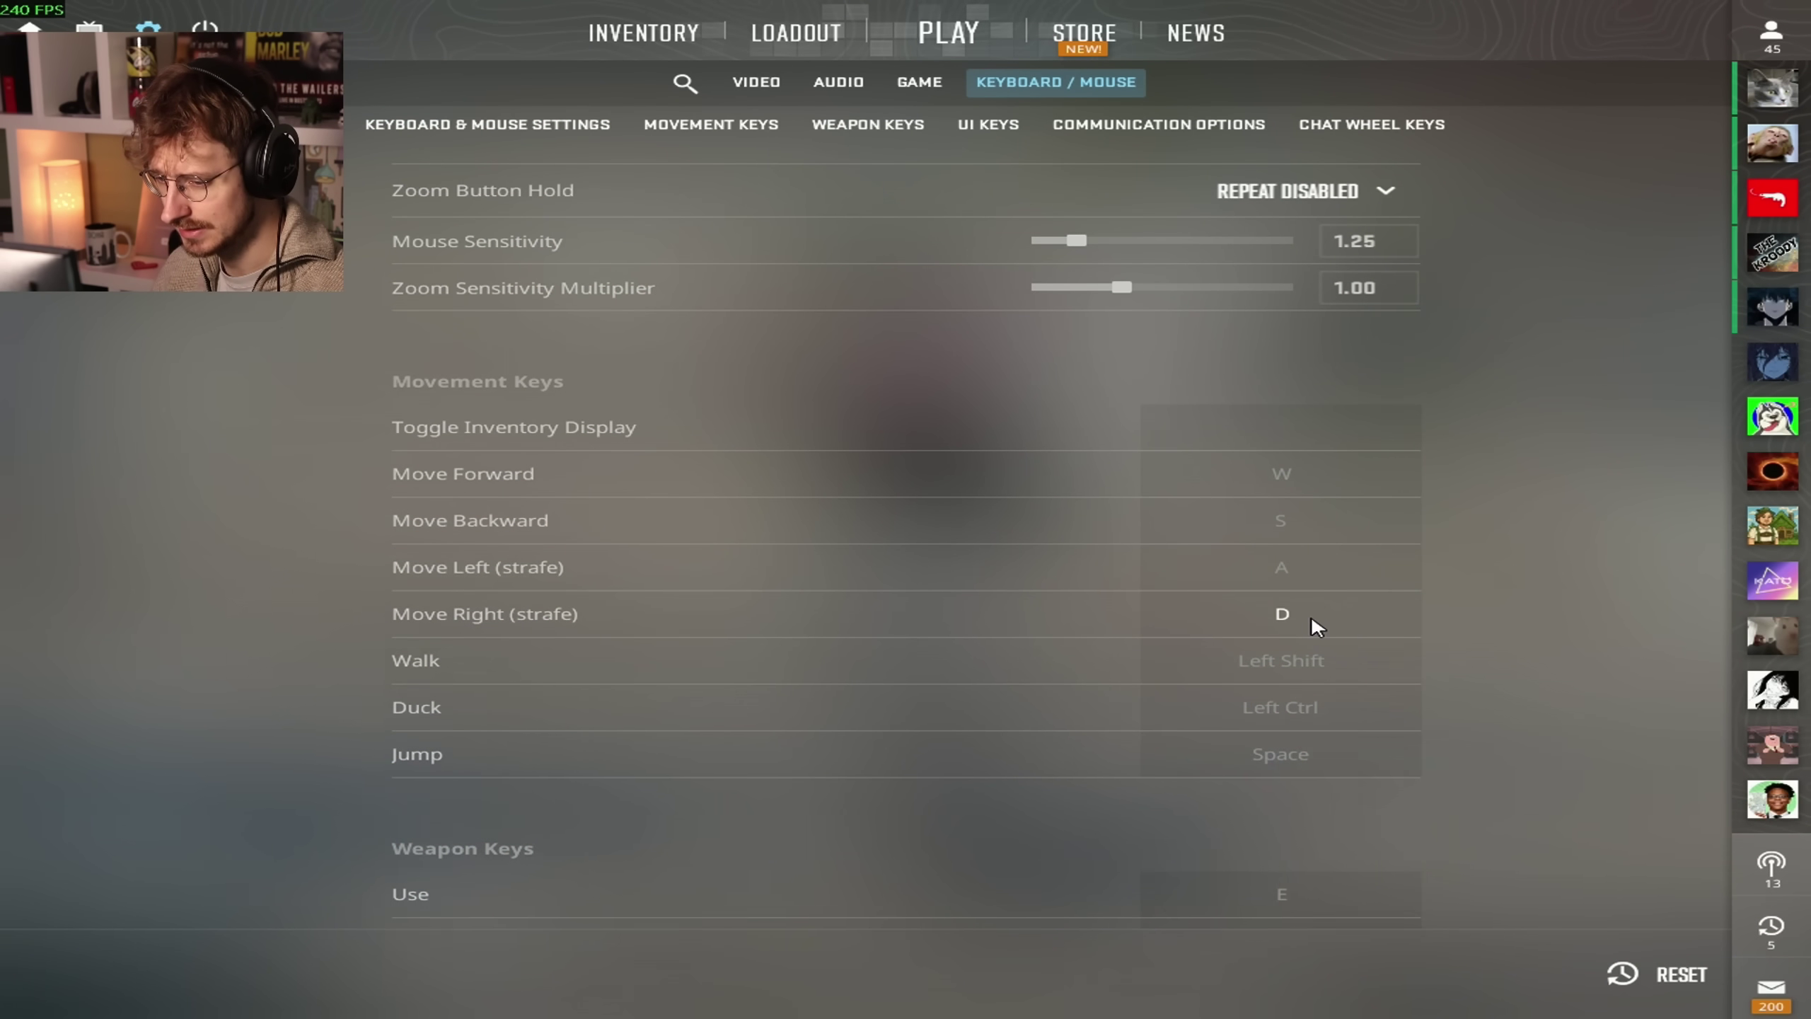
{"action": "scroll", "coordinate": [1314, 619], "scroll_direction": "down", "scroll_amount": 1}
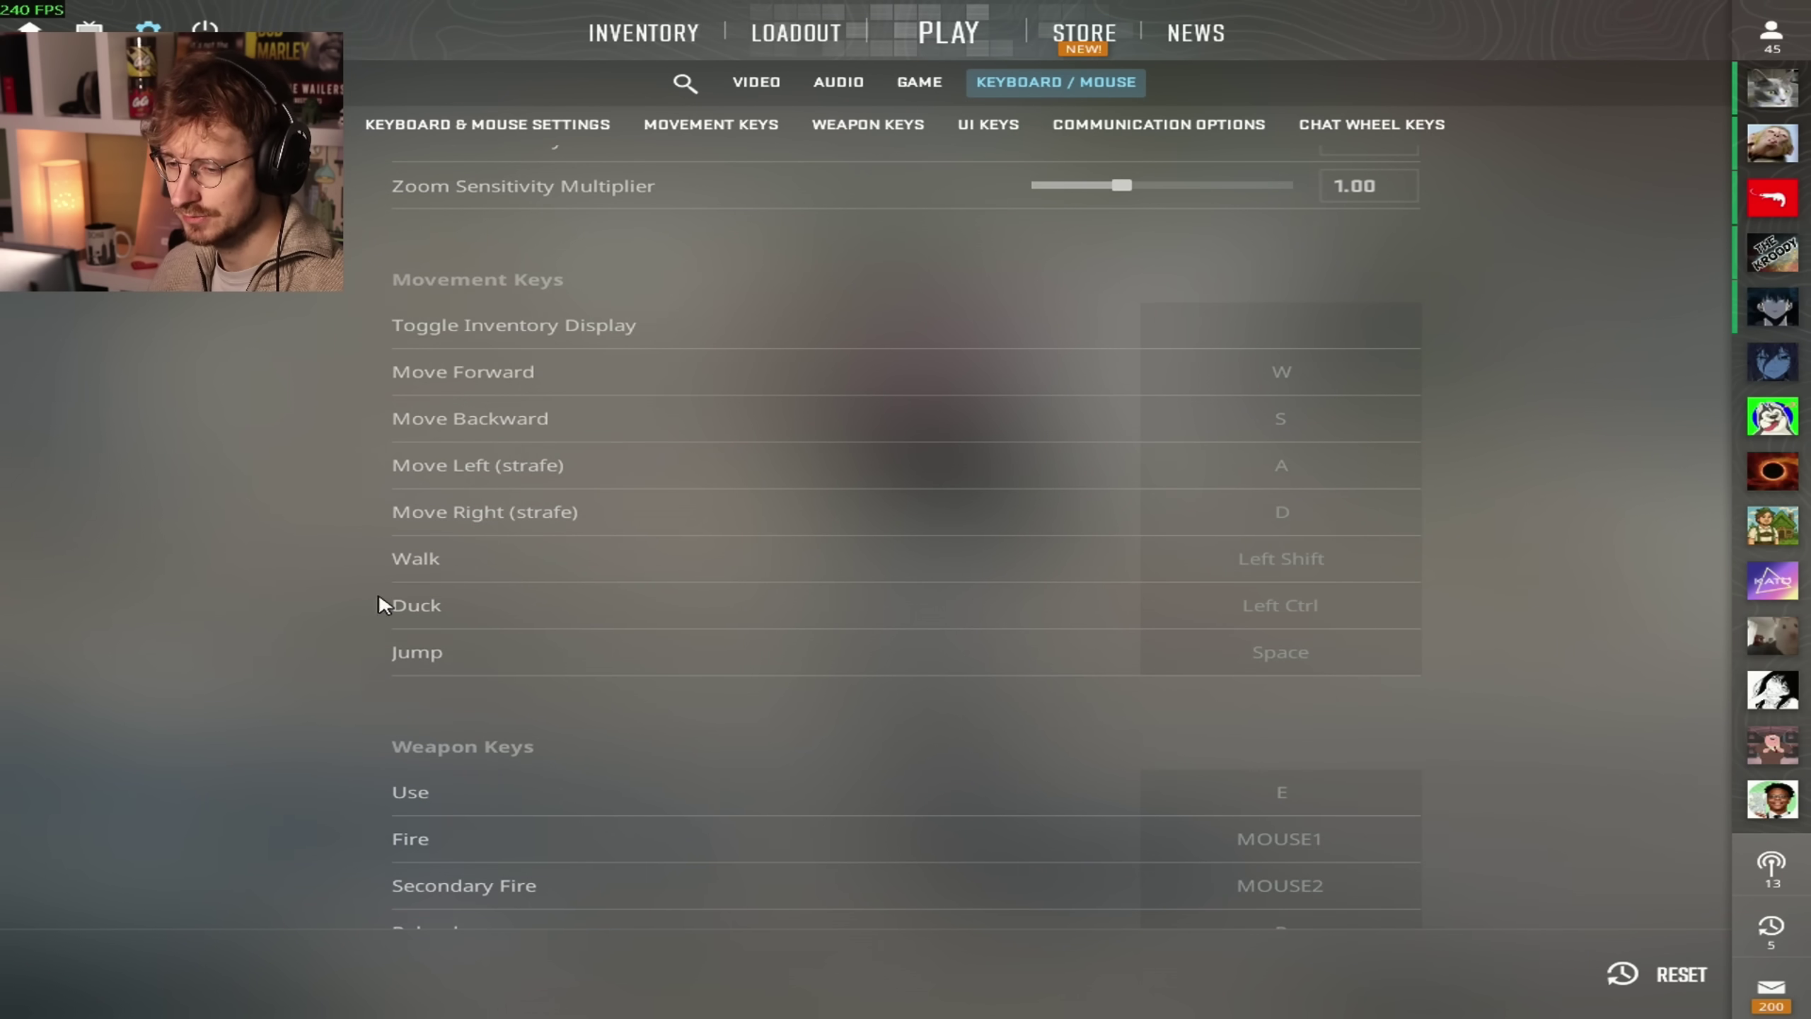
{"action": "scroll", "coordinate": [1273, 600], "scroll_direction": "down", "scroll_amount": 3}
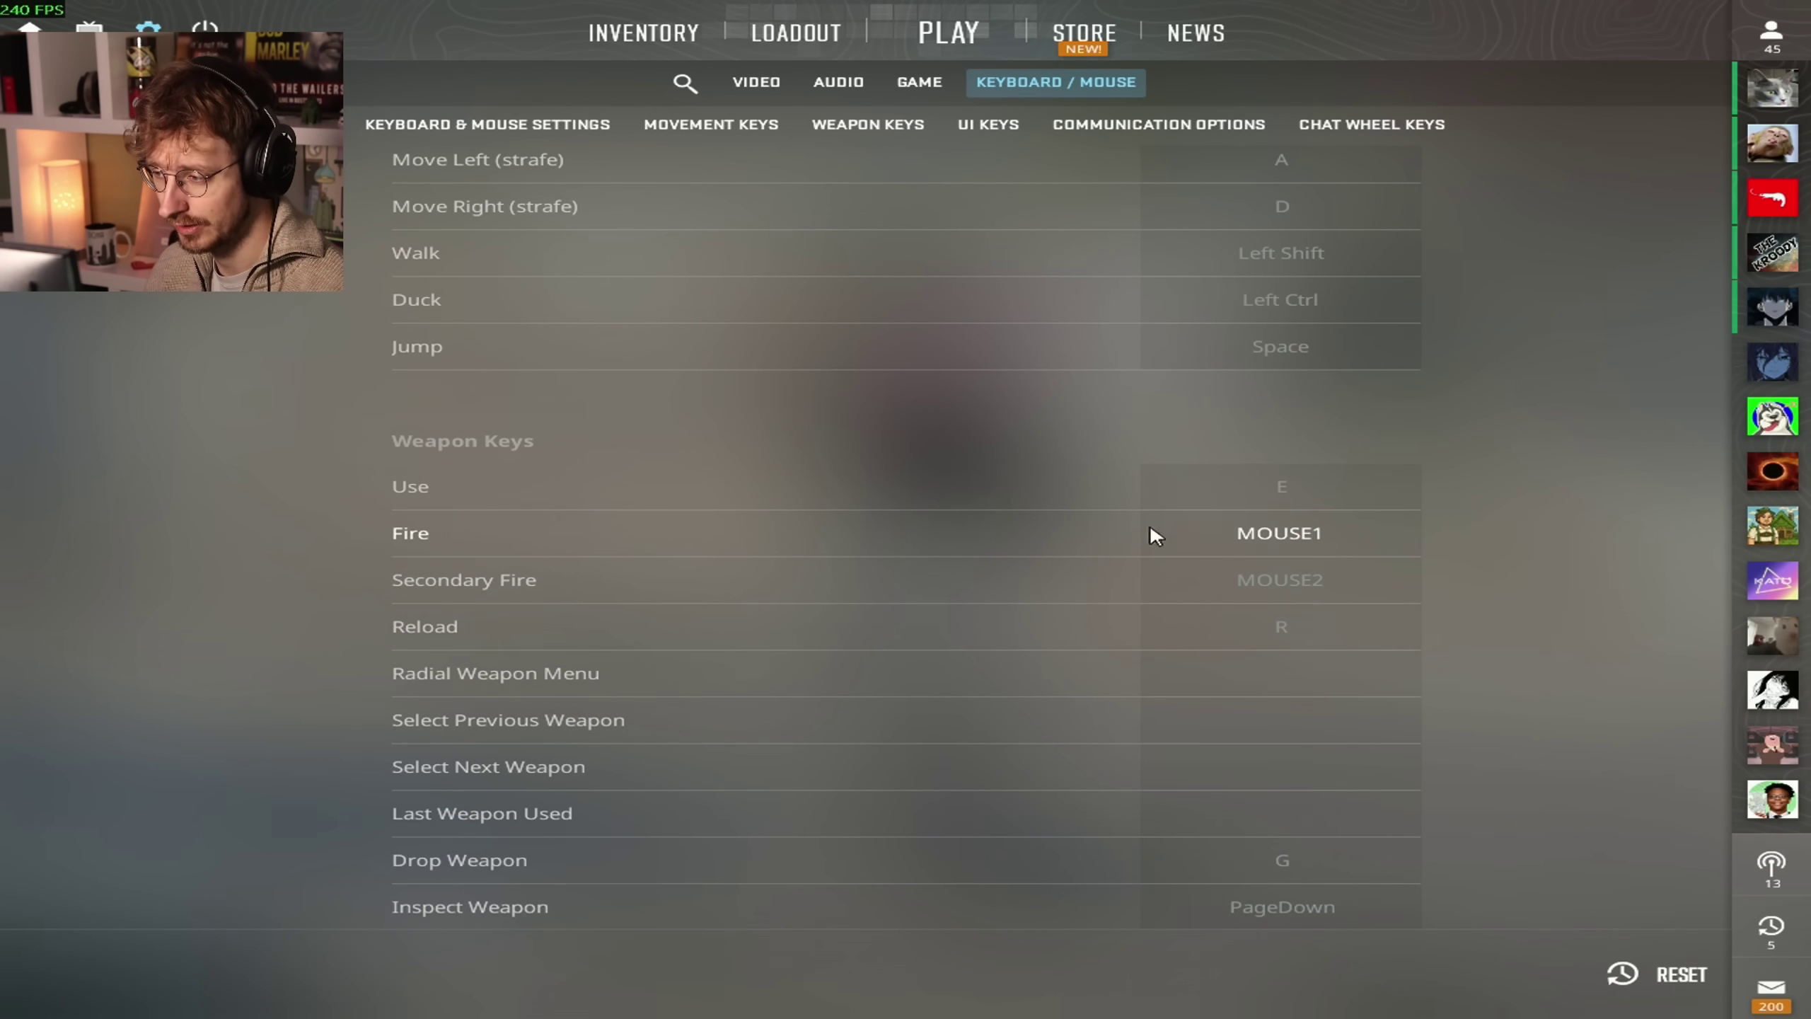
Review the weapon key bindings, including inspect, buy menu, weapon slots, individual grenades and healthshot
{"action": "scroll", "coordinate": [1293, 592], "scroll_direction": "down", "scroll_amount": 1}
{"action": "scroll", "coordinate": [1296, 589], "scroll_direction": "down", "scroll_amount": 3}
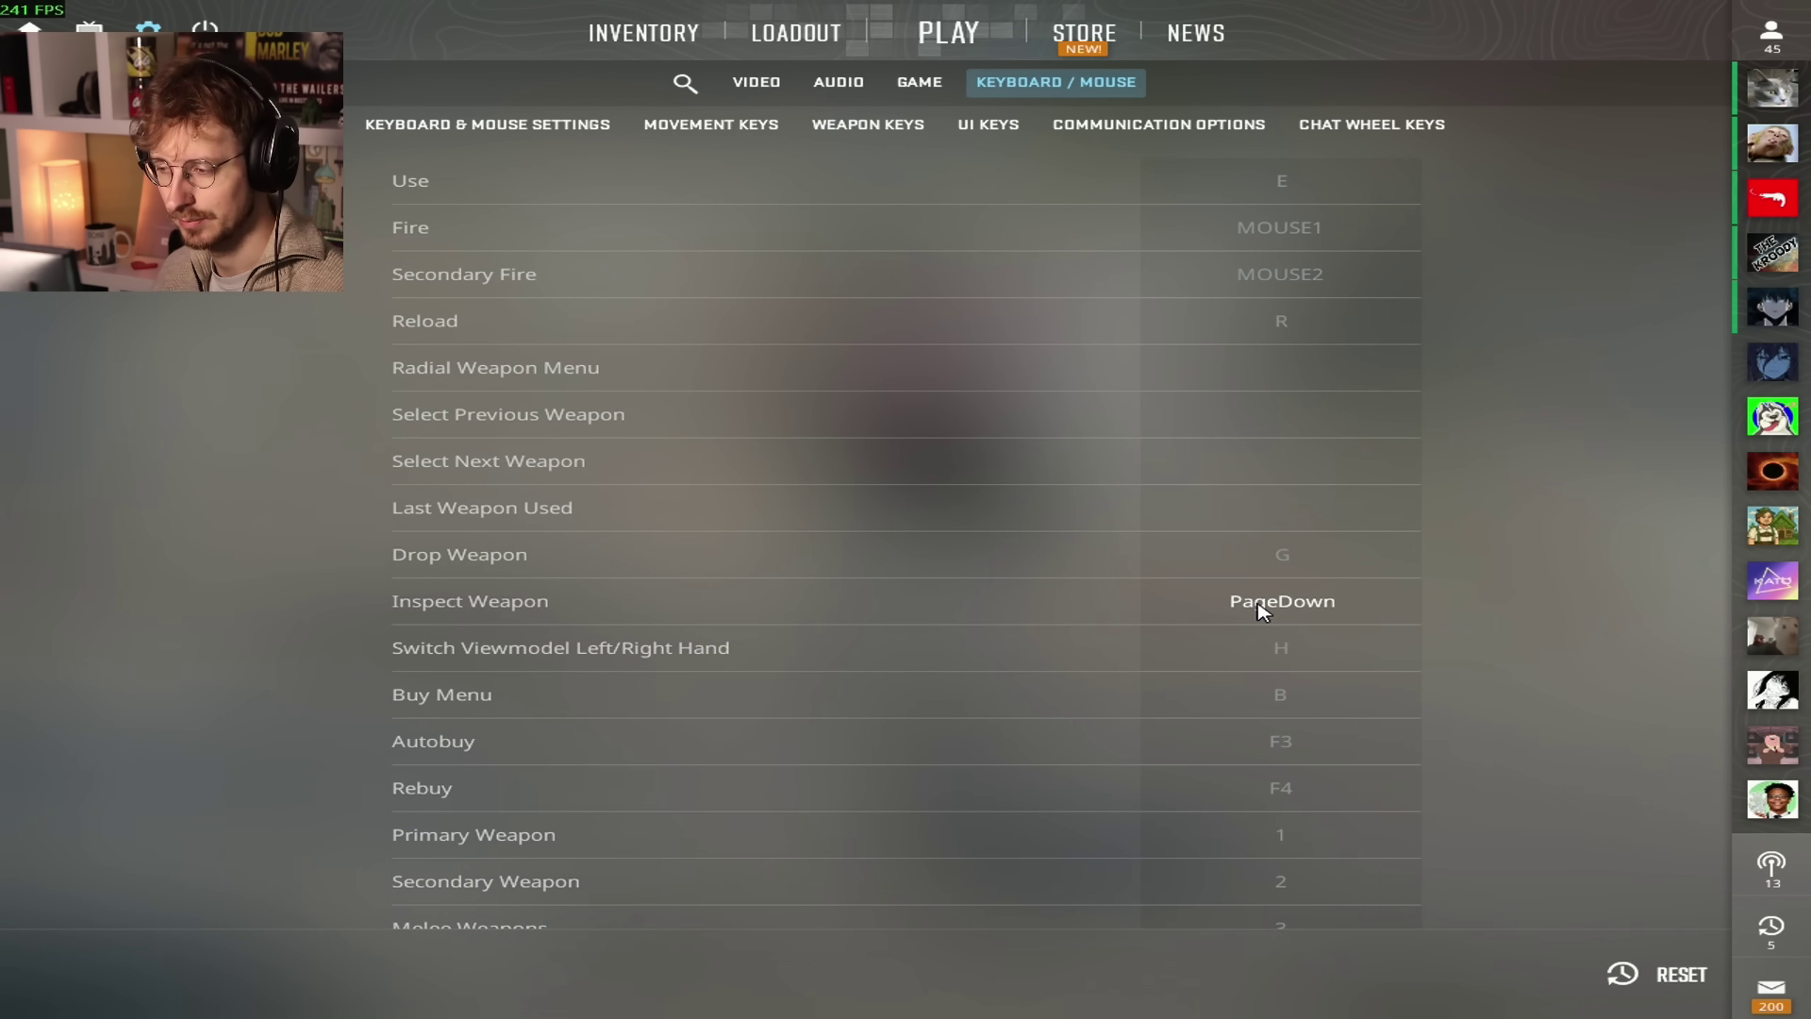
{"action": "scroll", "coordinate": [1262, 610], "scroll_direction": "down", "scroll_amount": 3}
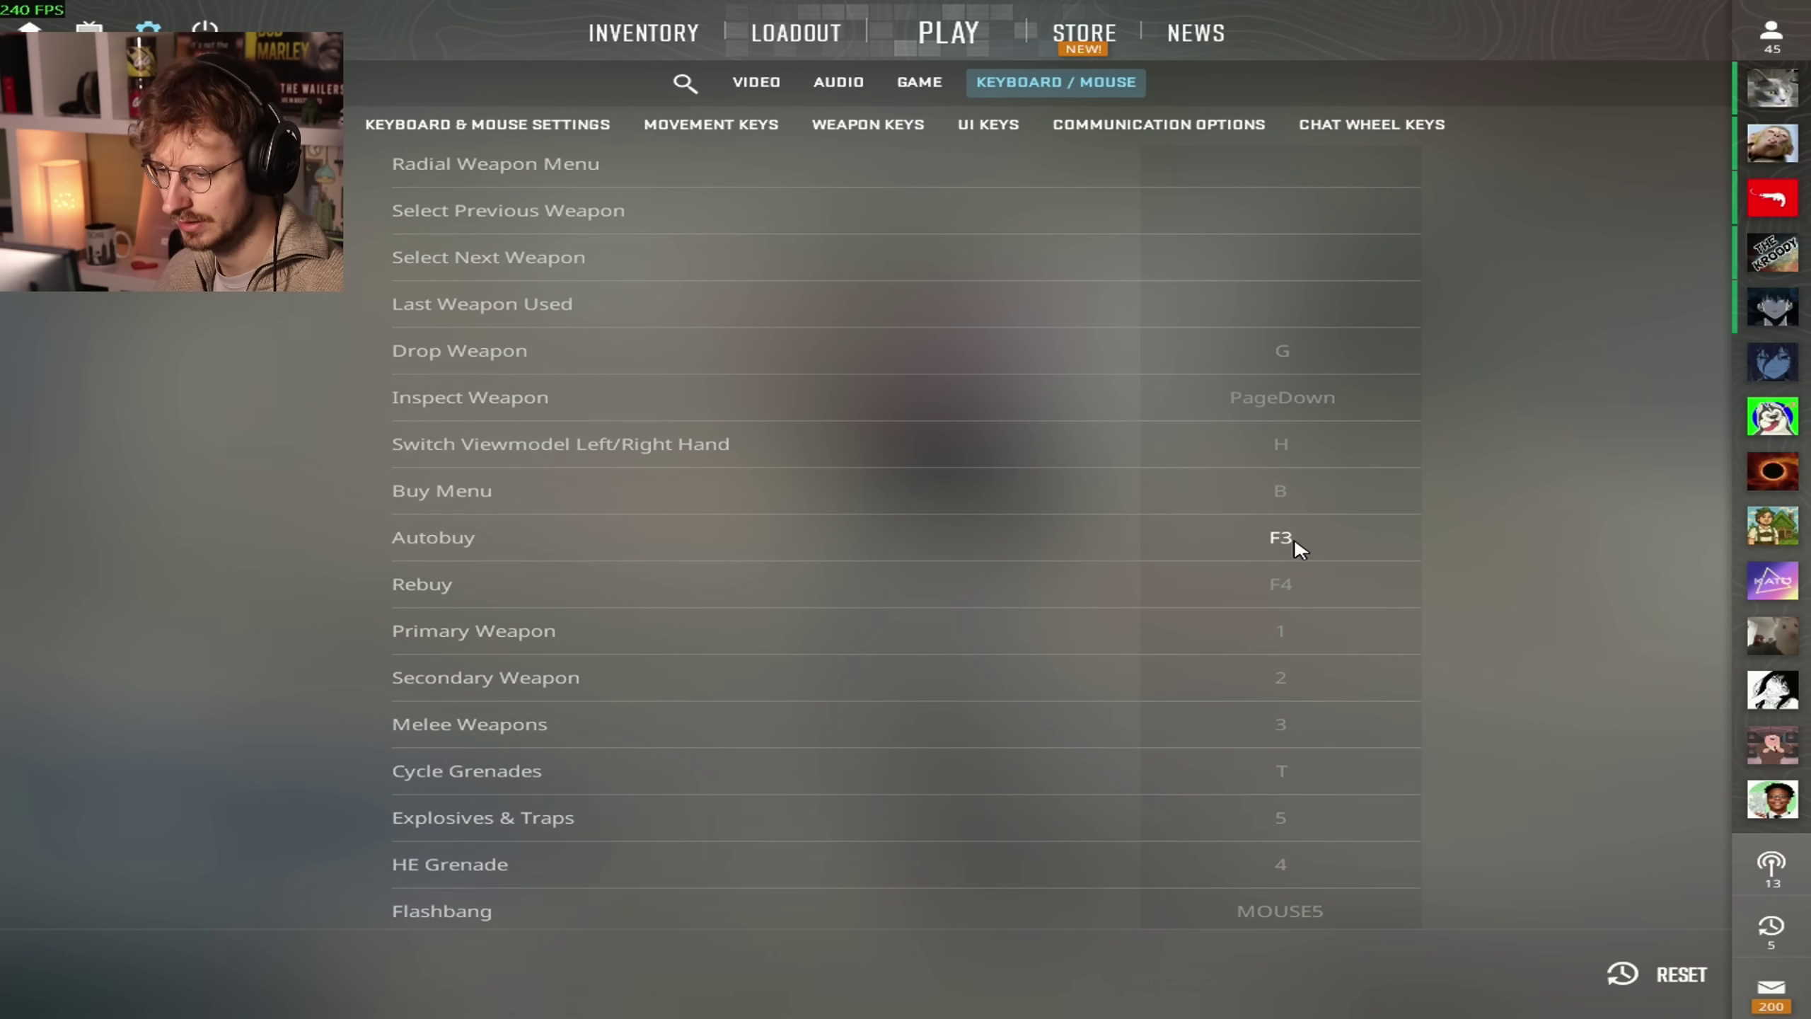
{"action": "scroll", "coordinate": [1354, 586], "scroll_direction": "down", "scroll_amount": 1}
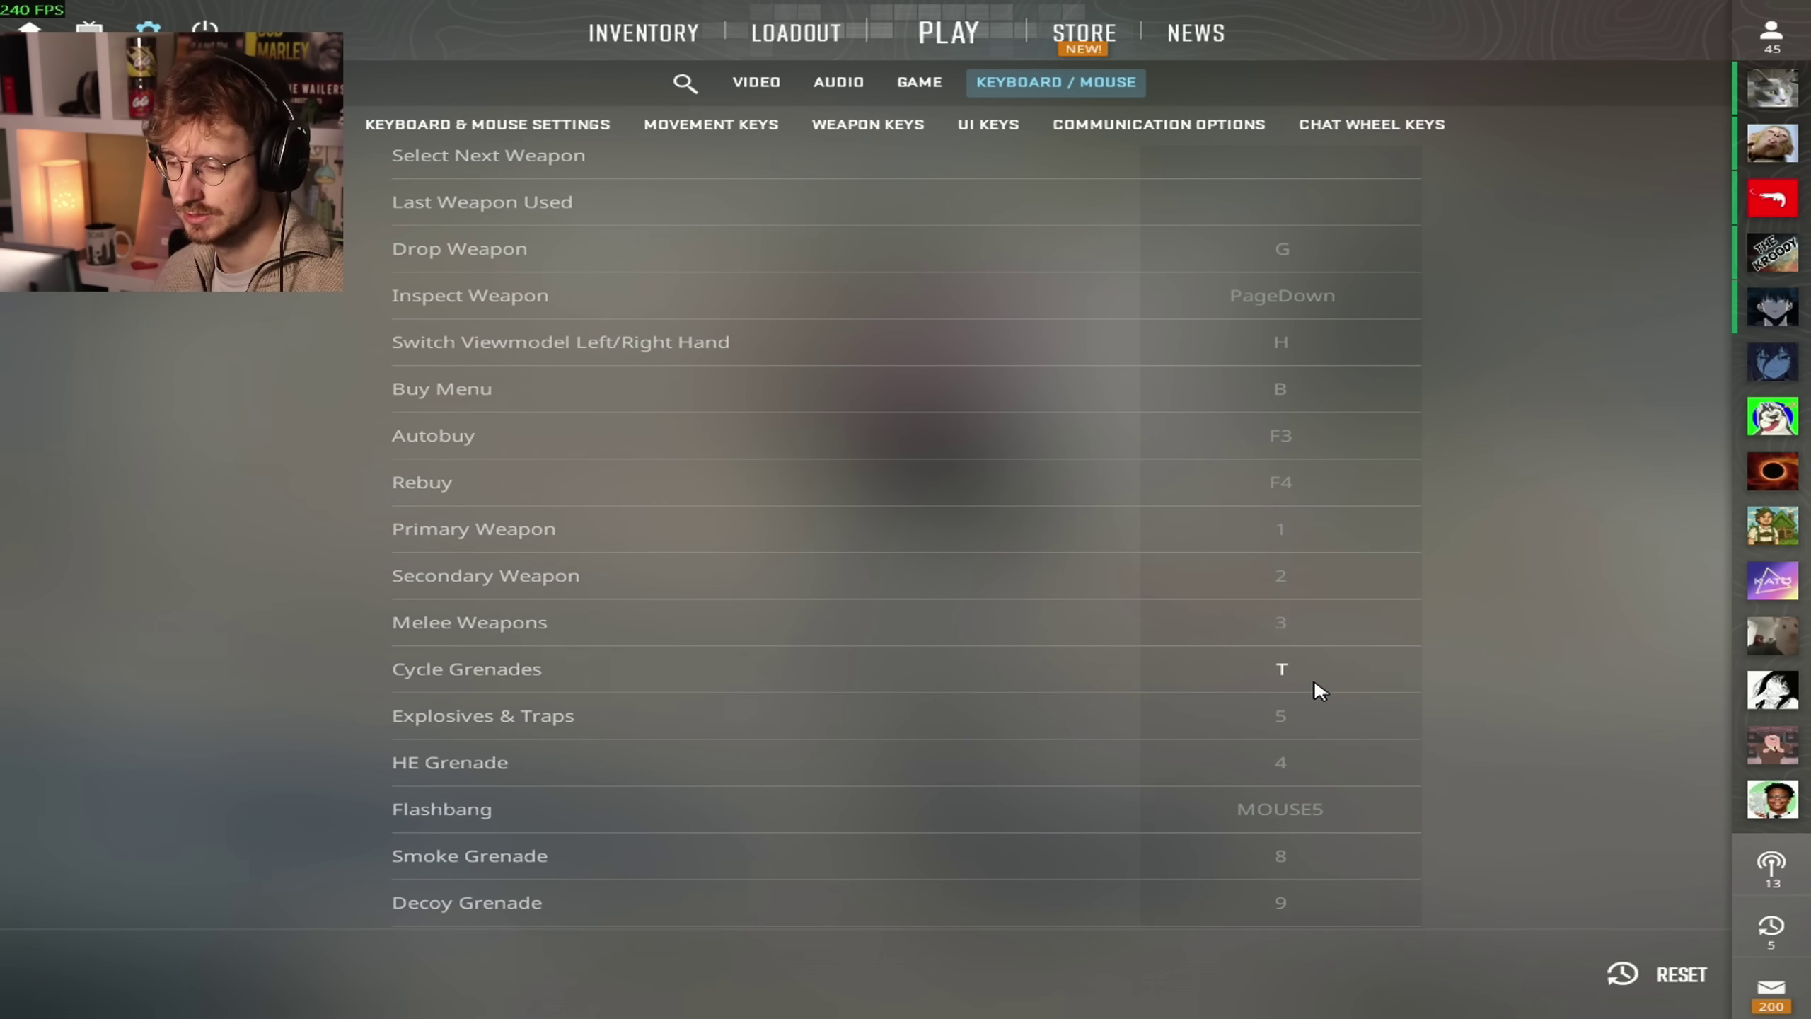
{"action": "scroll", "coordinate": [1313, 679], "scroll_direction": "down", "scroll_amount": 2}
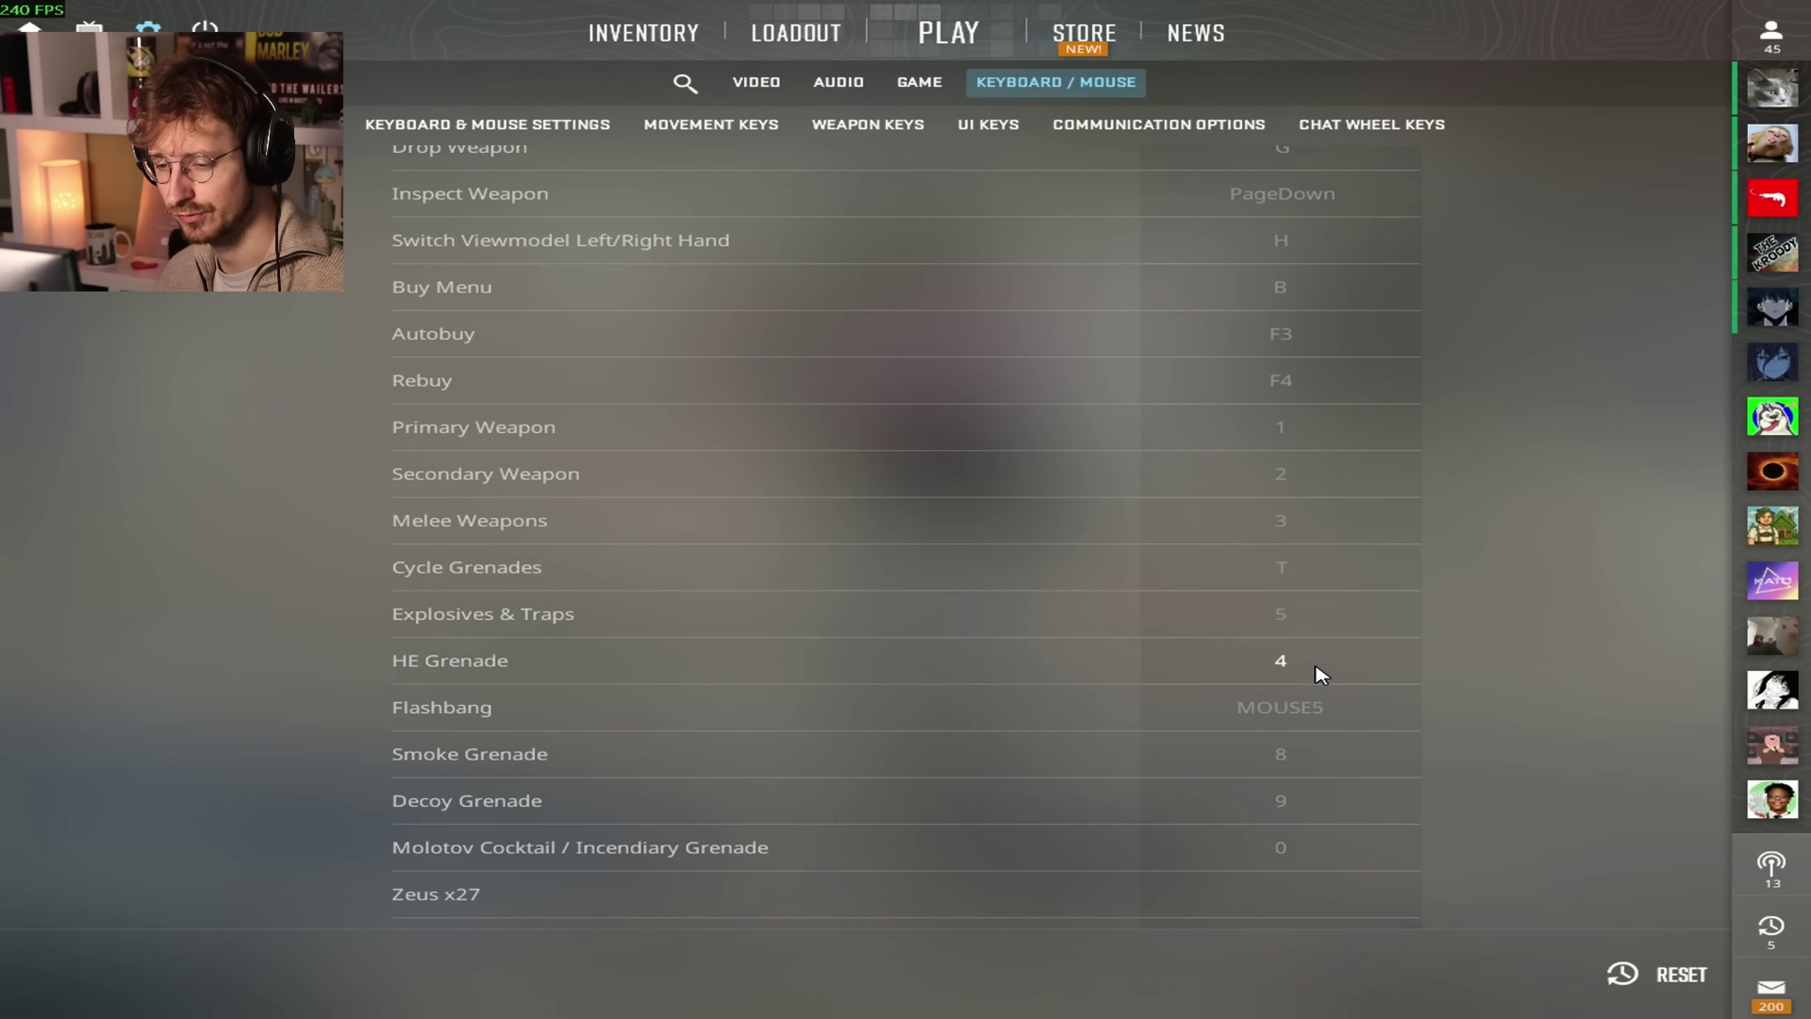
{"action": "scroll", "coordinate": [1312, 670], "scroll_direction": "down", "scroll_amount": 2}
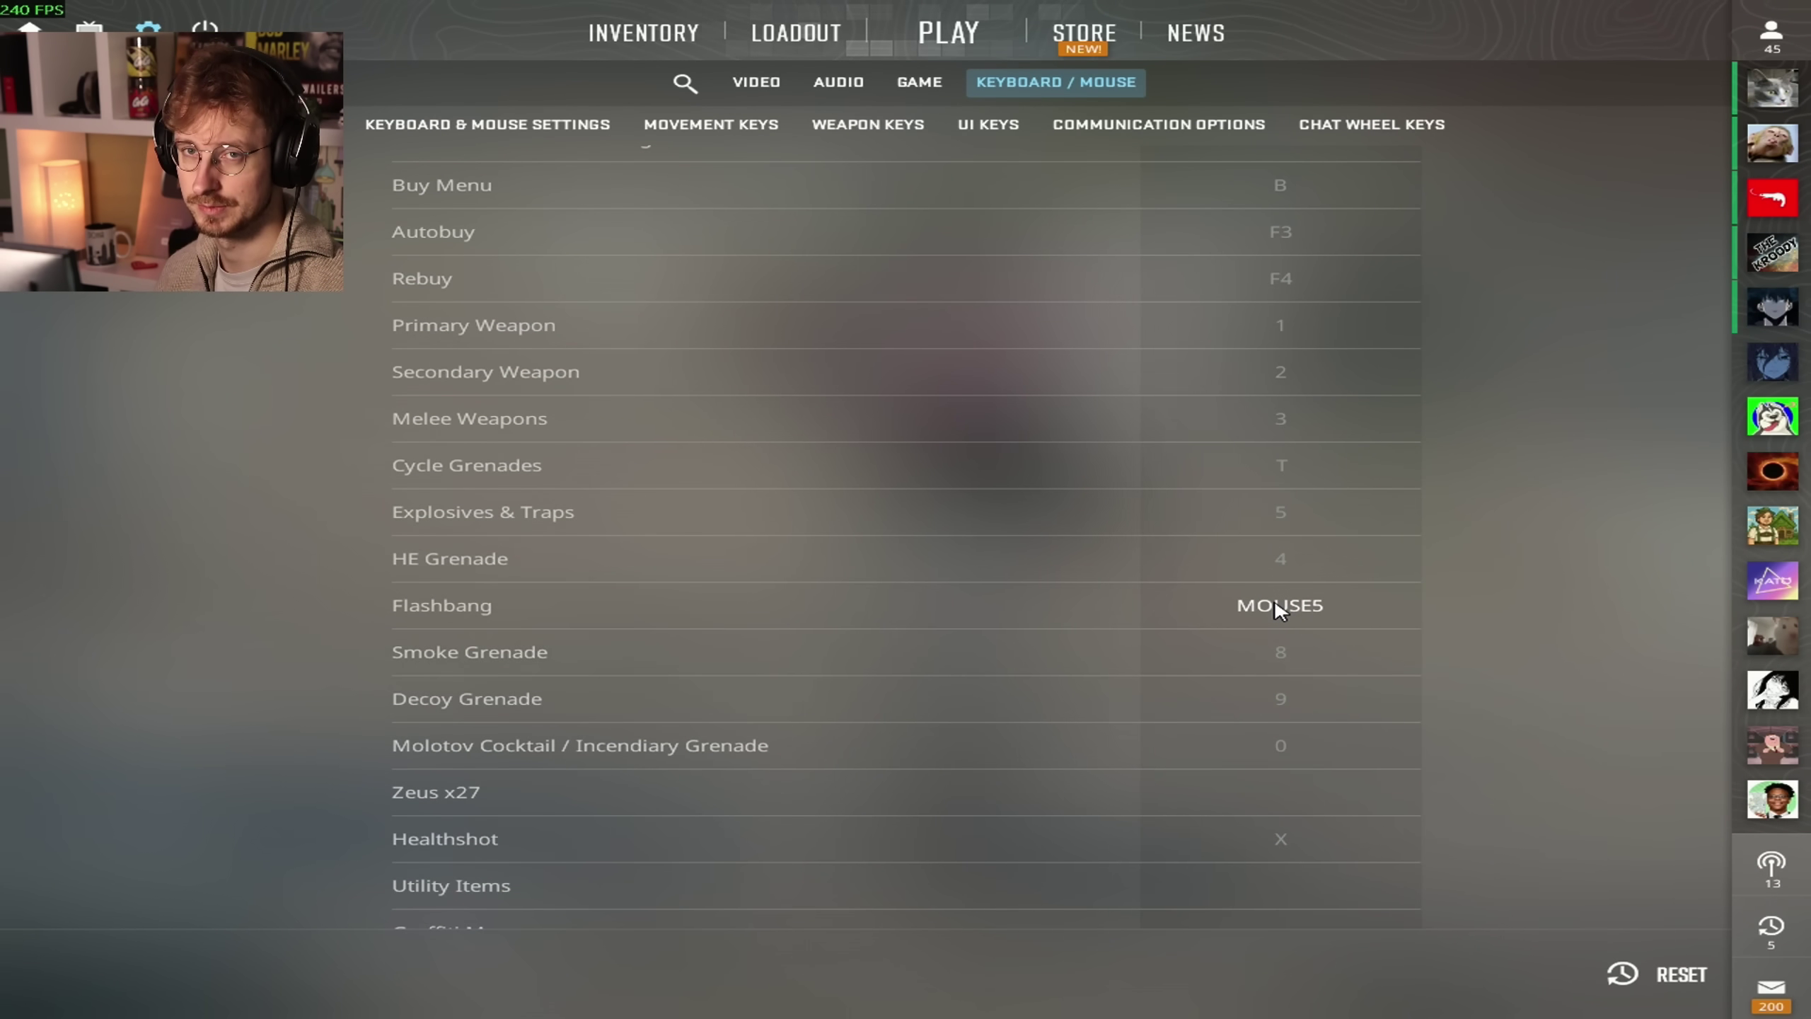
{"action": "scroll", "coordinate": [1274, 604], "scroll_direction": "down", "scroll_amount": 2}
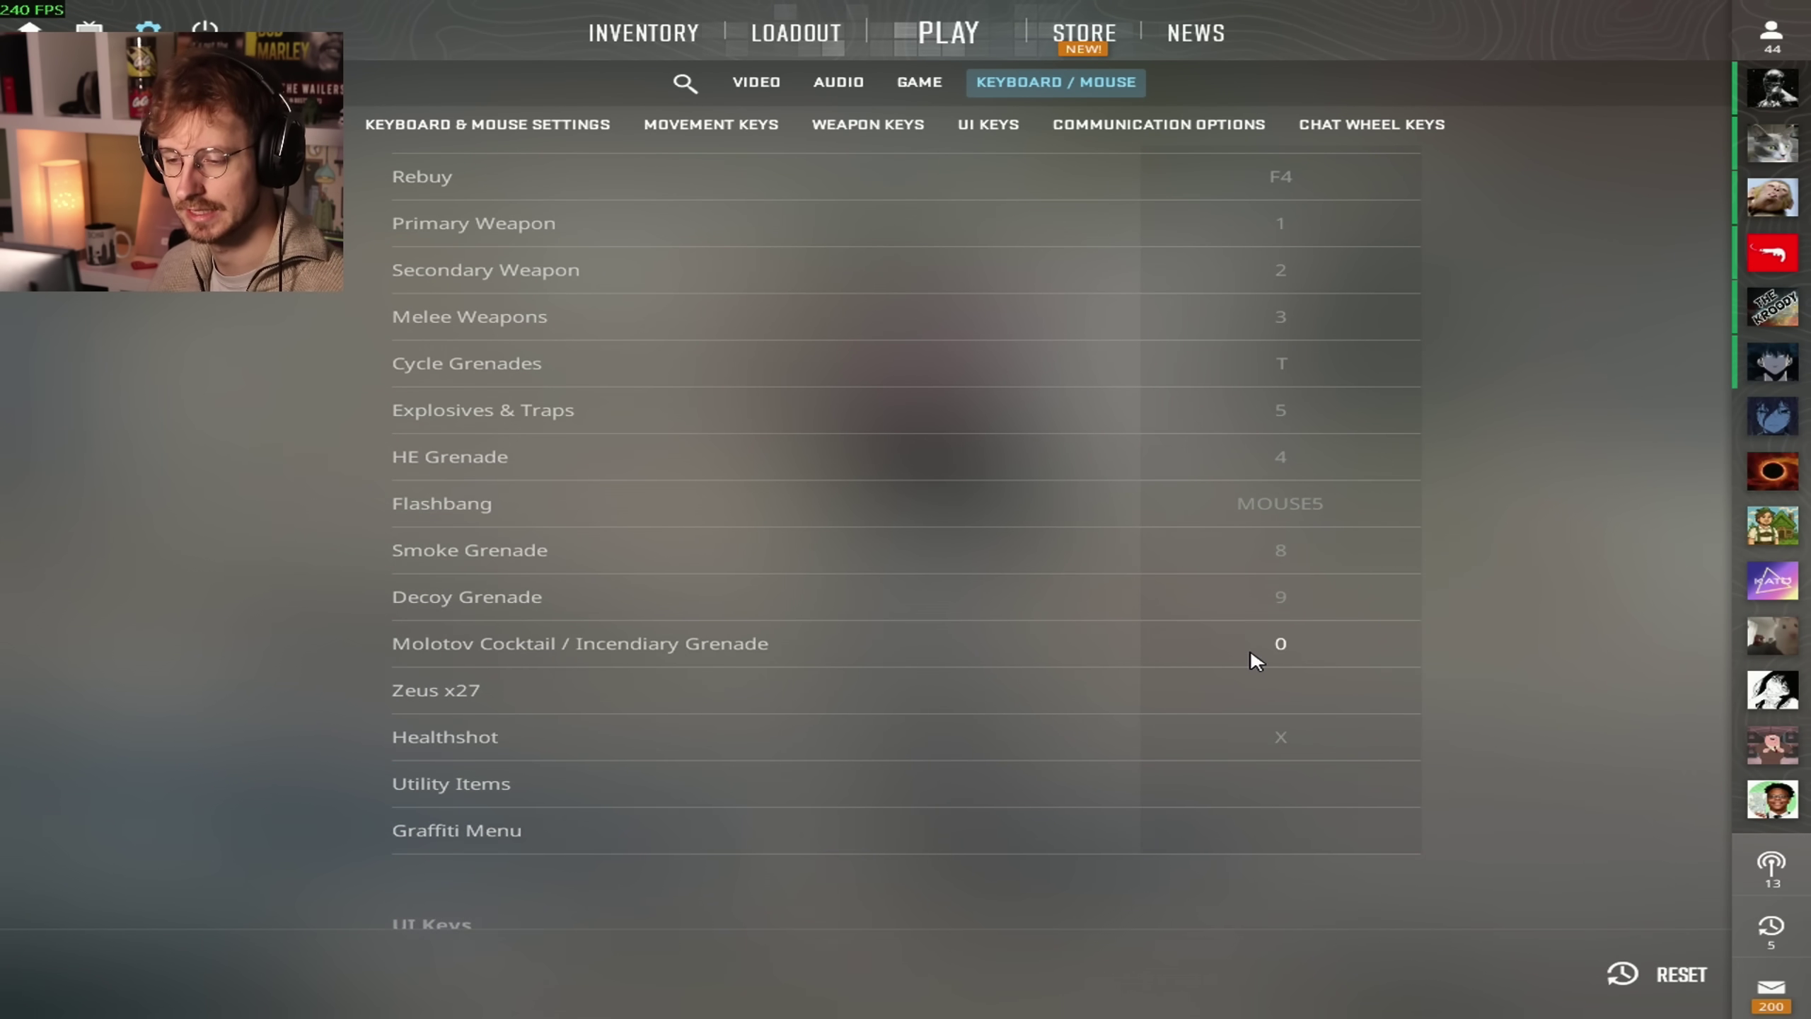
{"action": "scroll", "coordinate": [1508, 625], "scroll_direction": "down", "scroll_amount": 2}
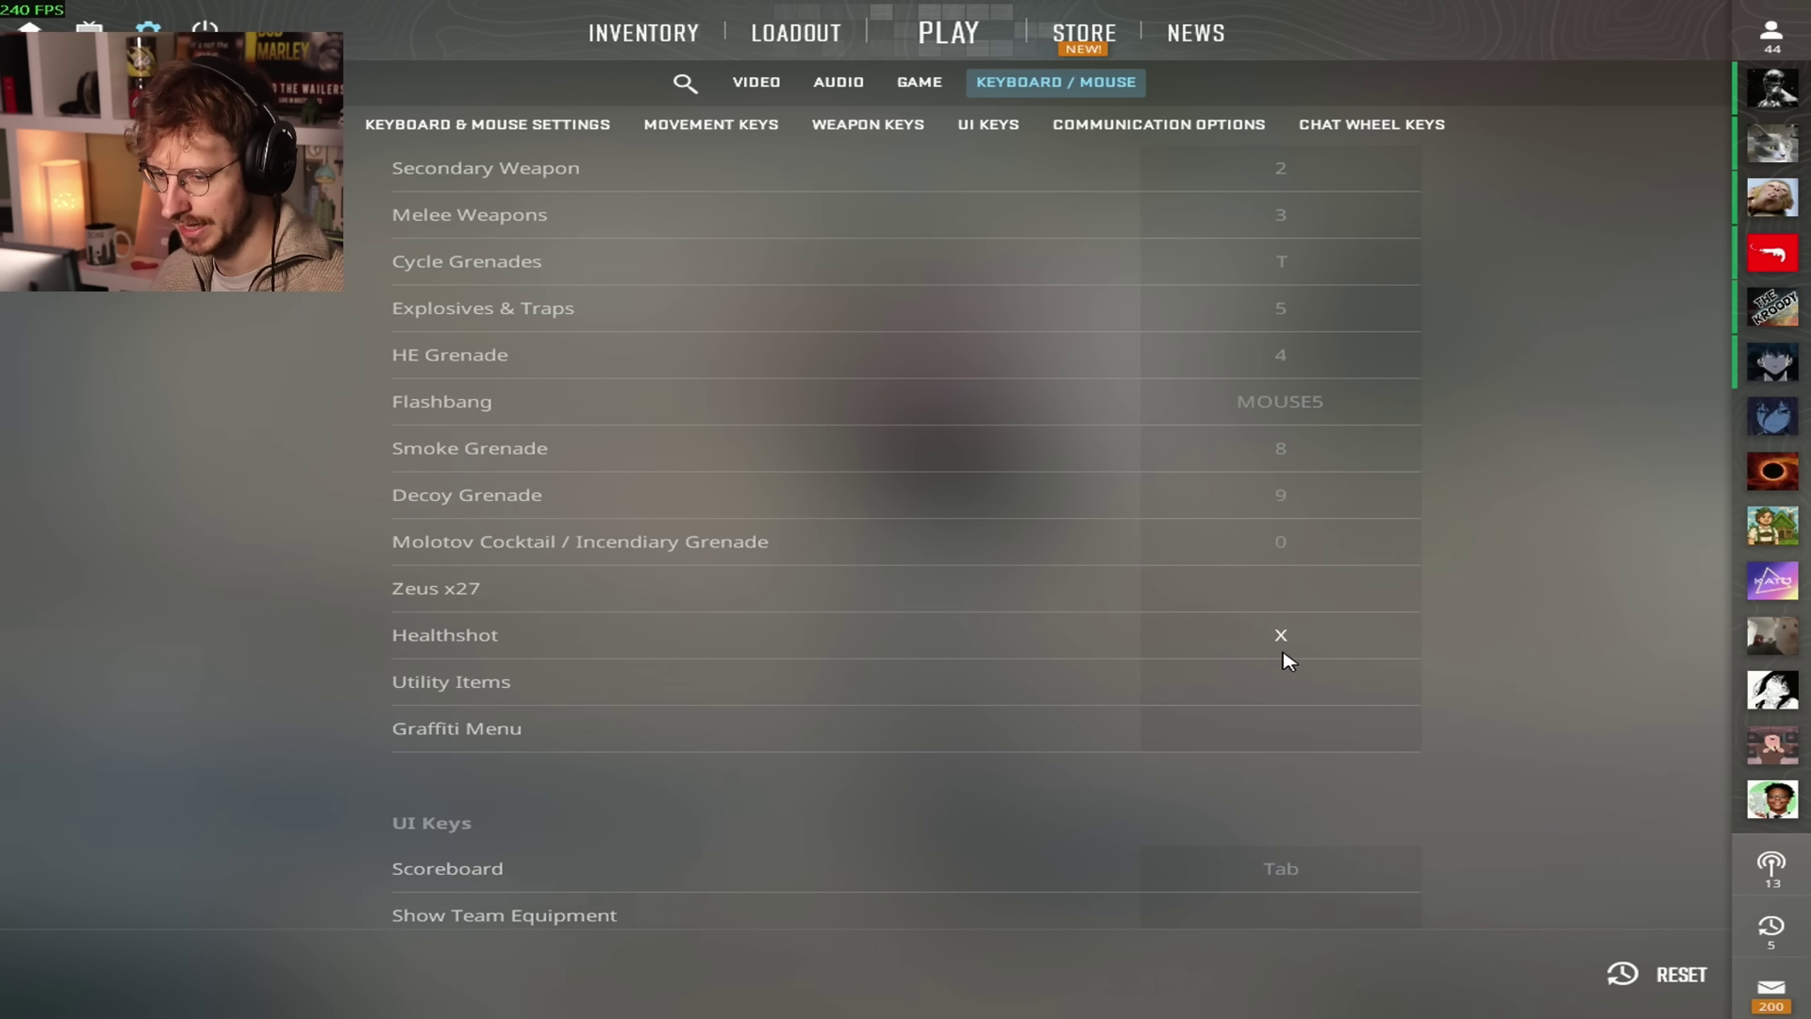
Review the UI and communication key bindings, followed by the chat wheel keys and phrases
{"action": "scroll", "coordinate": [1269, 667], "scroll_direction": "down", "scroll_amount": 5}
{"action": "scroll", "coordinate": [1265, 667], "scroll_direction": "down", "scroll_amount": 1}
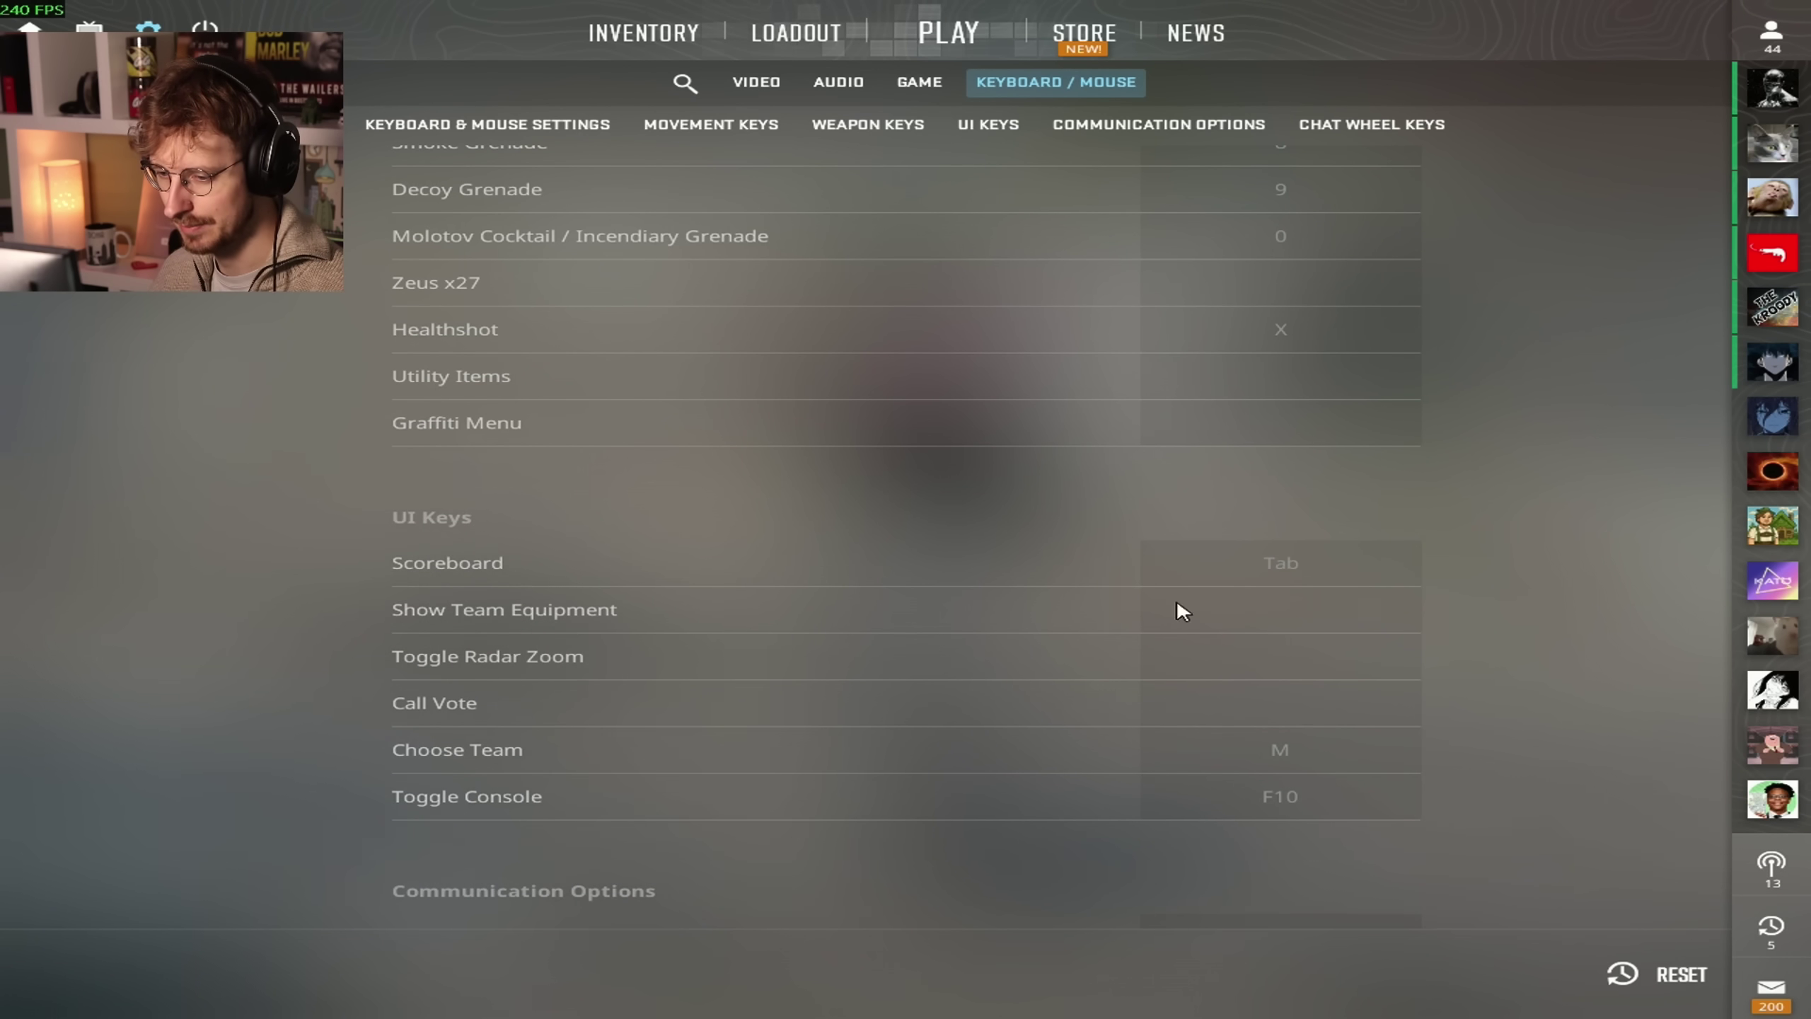
{"action": "scroll", "coordinate": [1245, 750], "scroll_direction": "down", "scroll_amount": 2}
{"action": "scroll", "coordinate": [1290, 702], "scroll_direction": "down", "scroll_amount": 7}
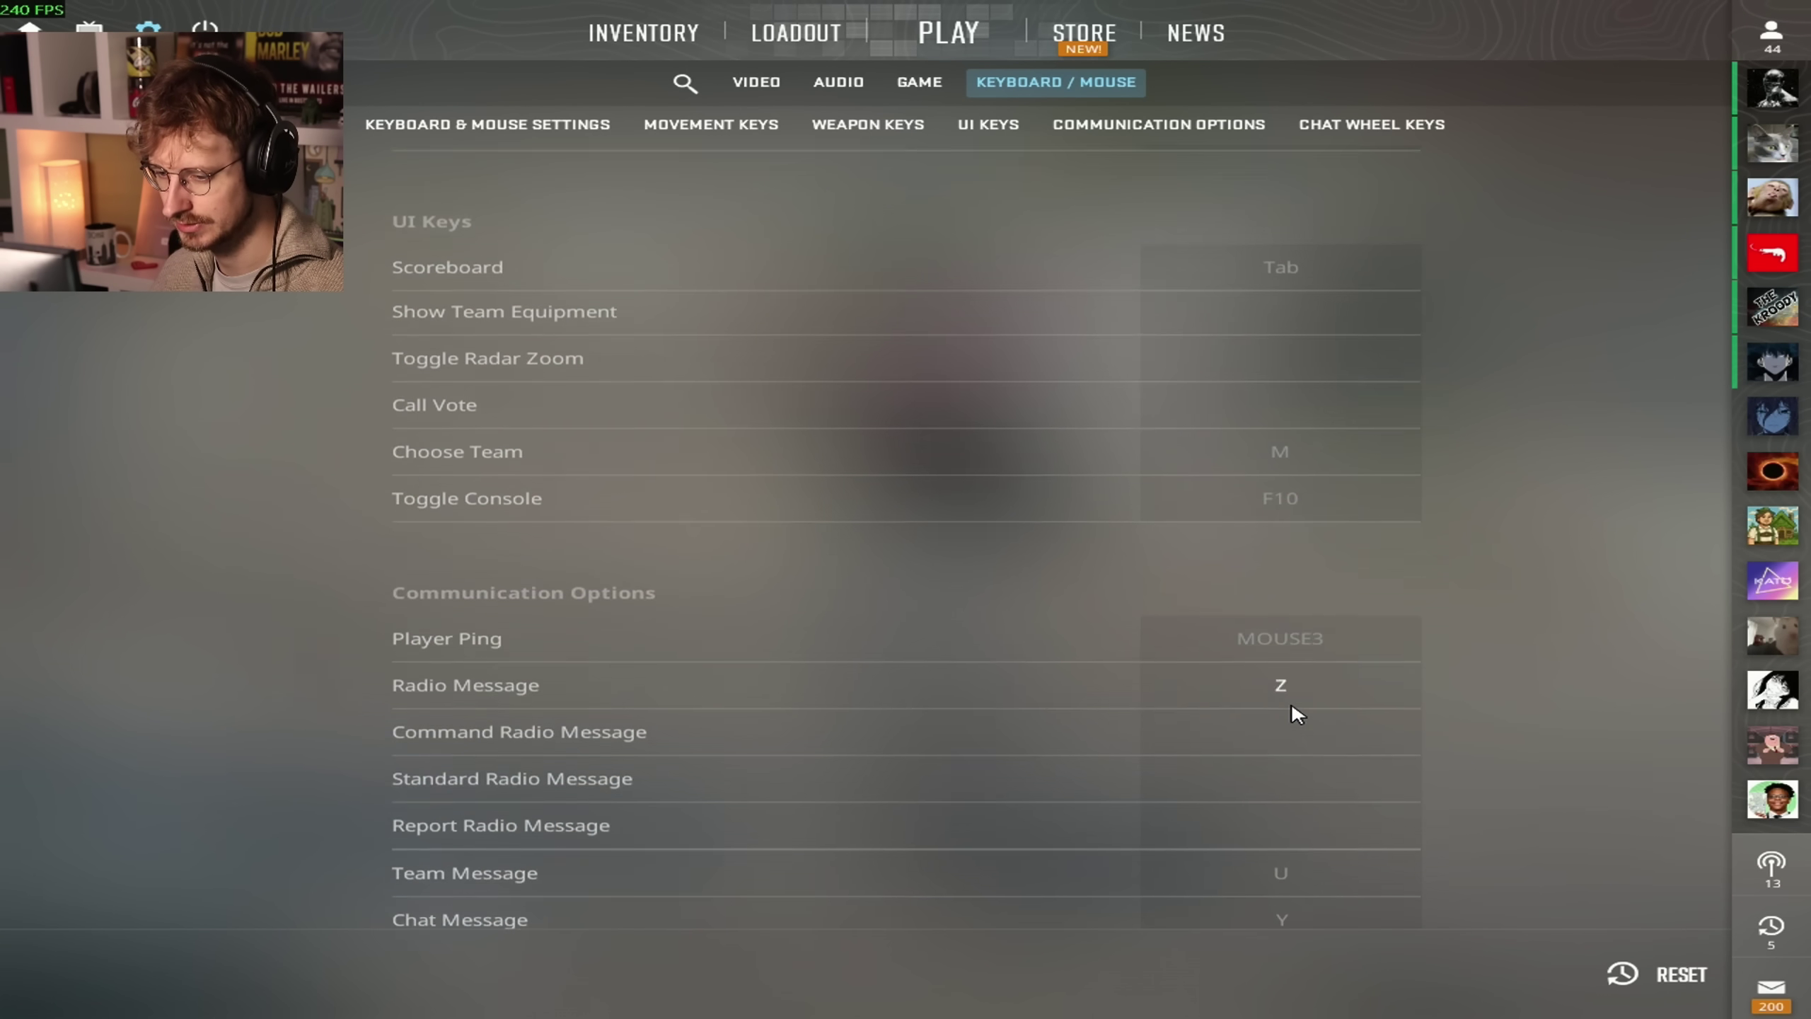
{"action": "scroll", "coordinate": [1314, 538], "scroll_direction": "down", "scroll_amount": 2}
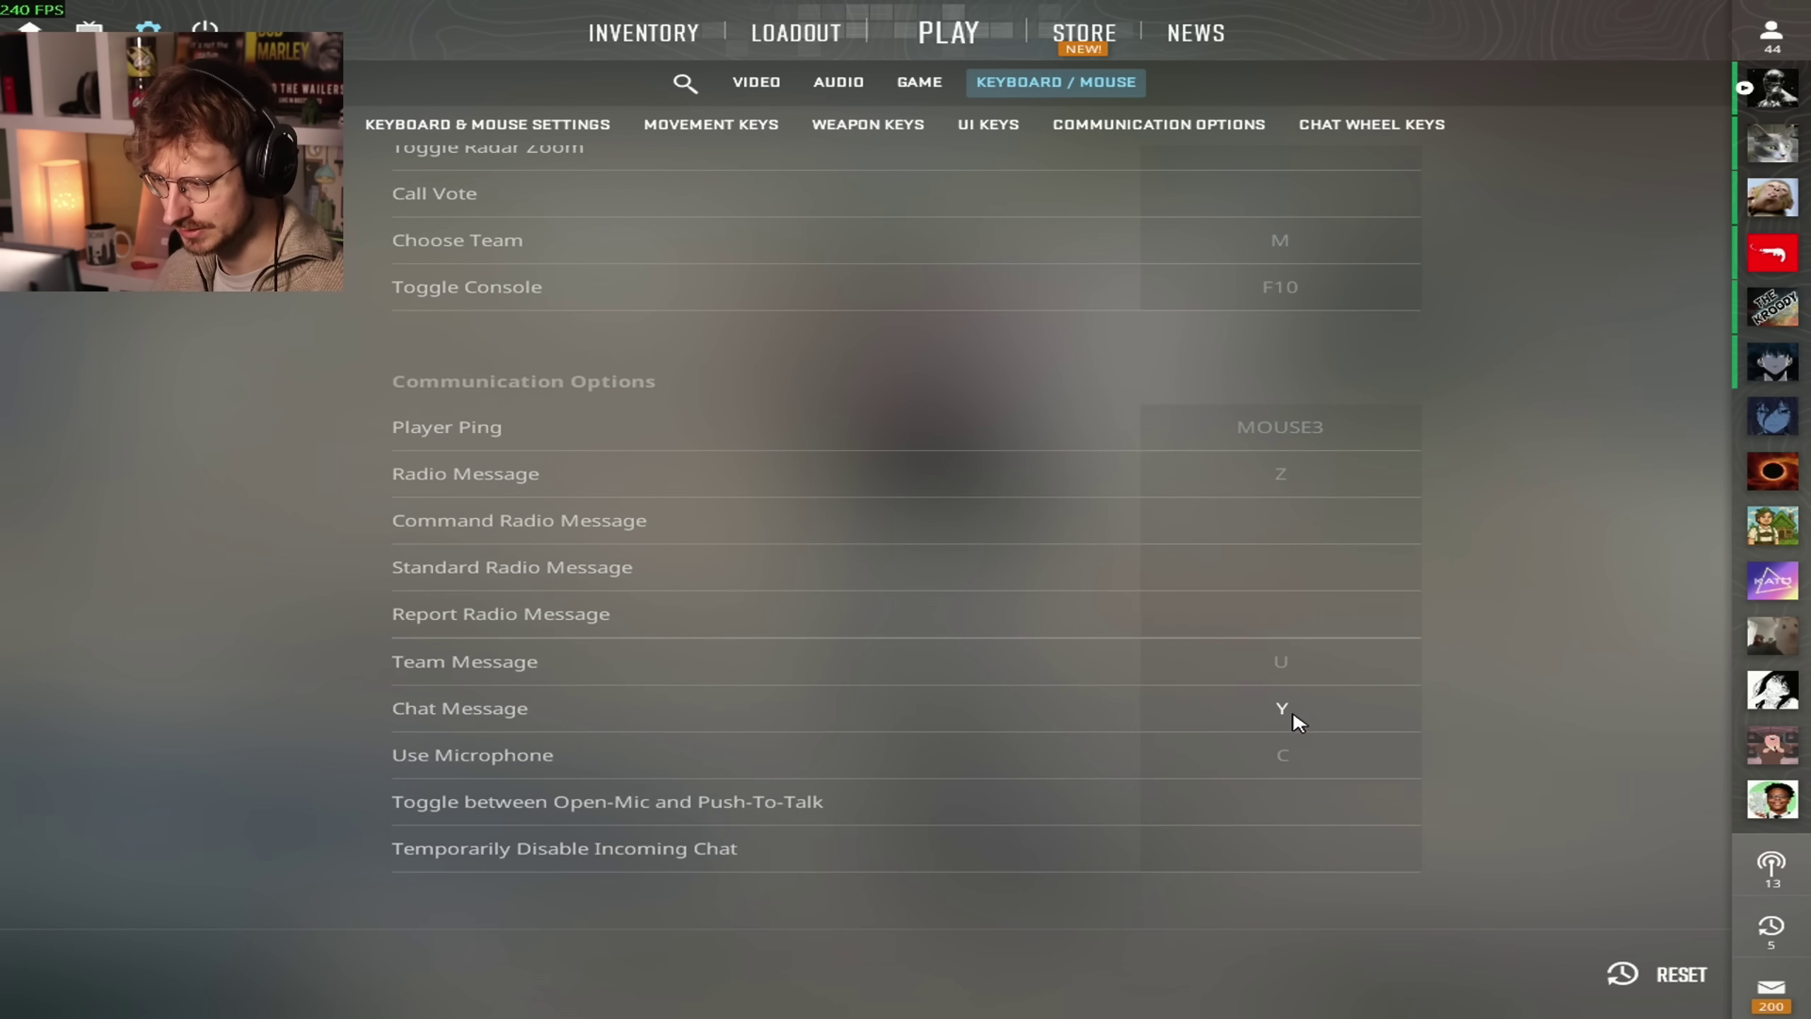
{"action": "scroll", "coordinate": [1293, 753], "scroll_direction": "down", "scroll_amount": 5}
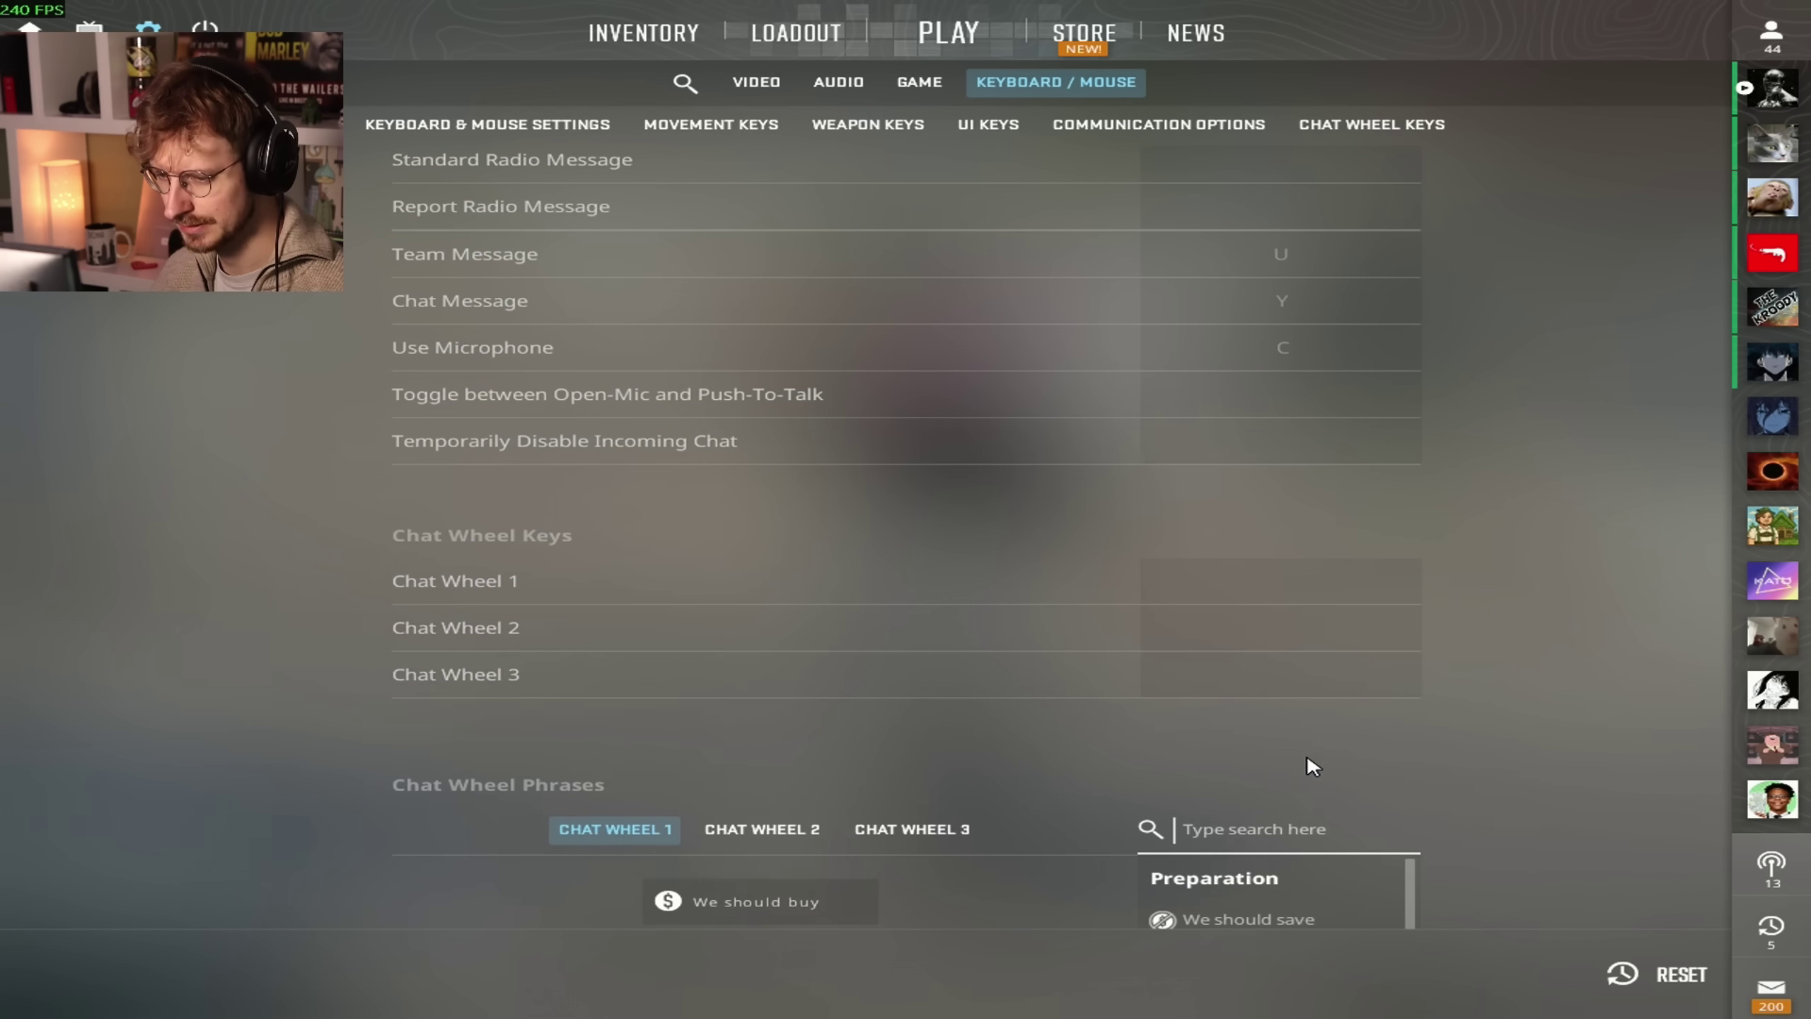
{"action": "scroll", "coordinate": [1307, 753], "scroll_direction": "down", "scroll_amount": 6}
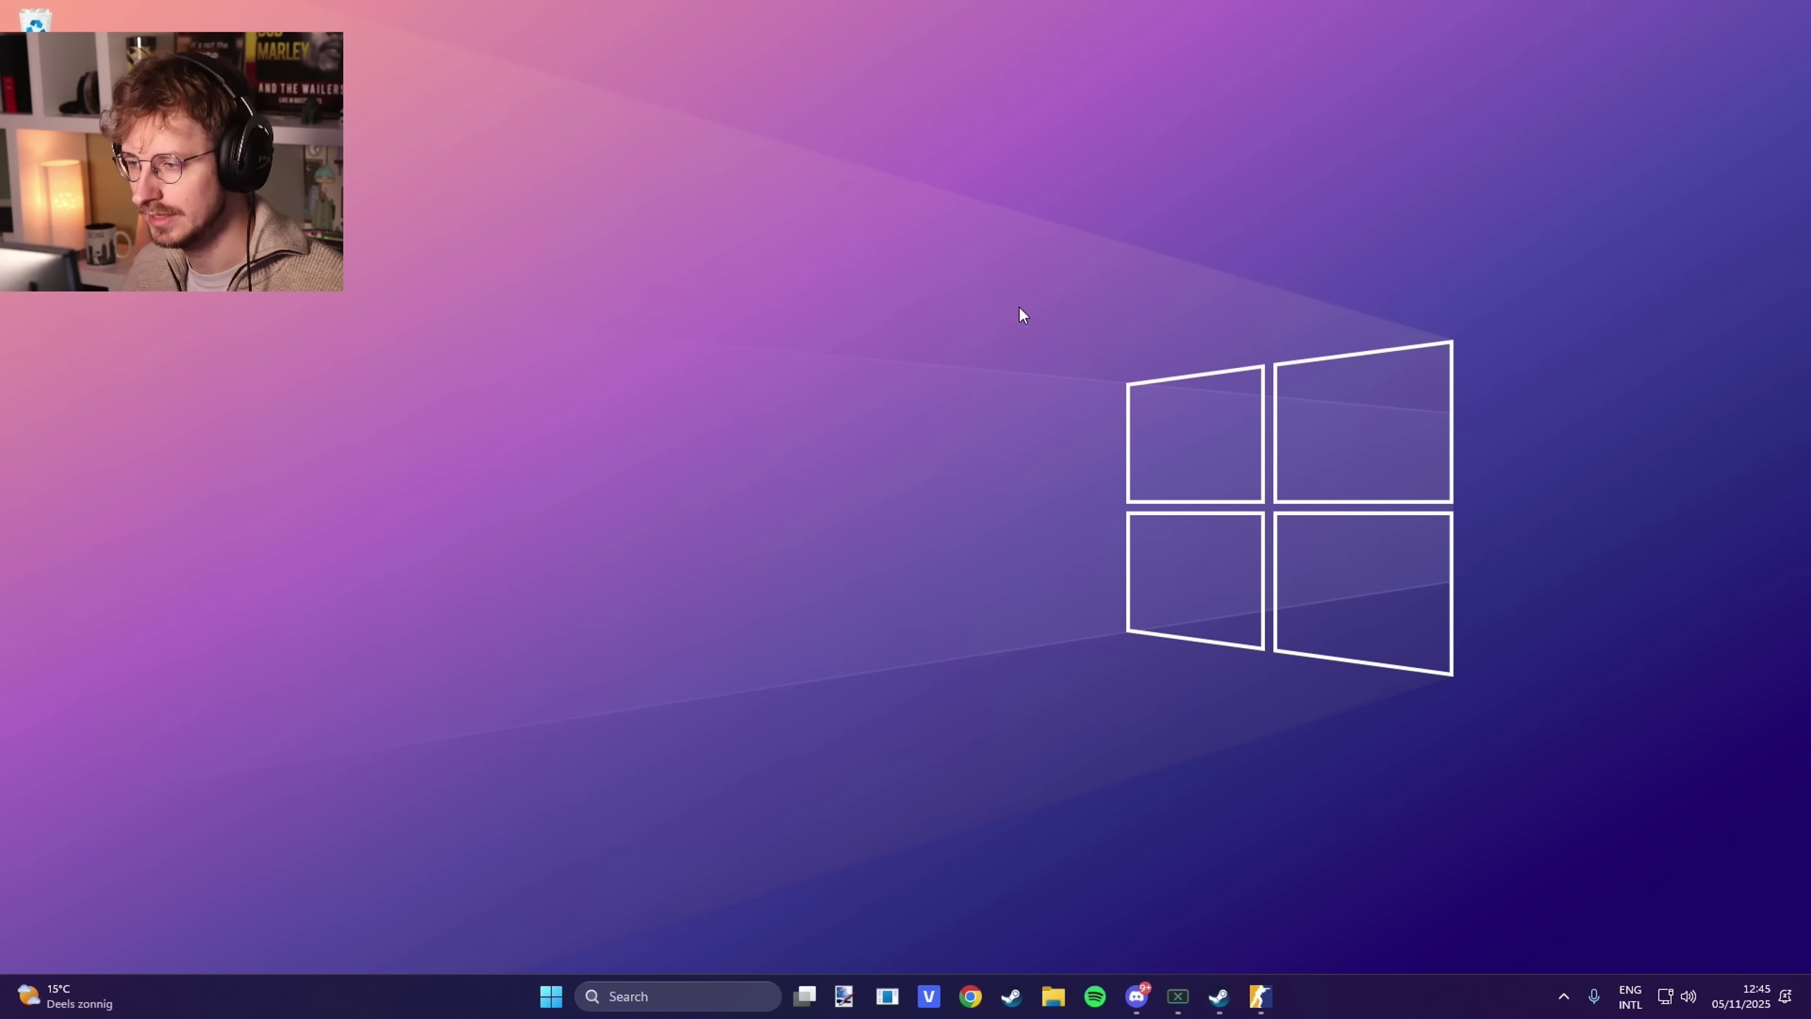
Switch to the Windows desktop and open the NVIDIA Control Panel from there
{"action": "right_click", "coordinate": [1048, 344]}
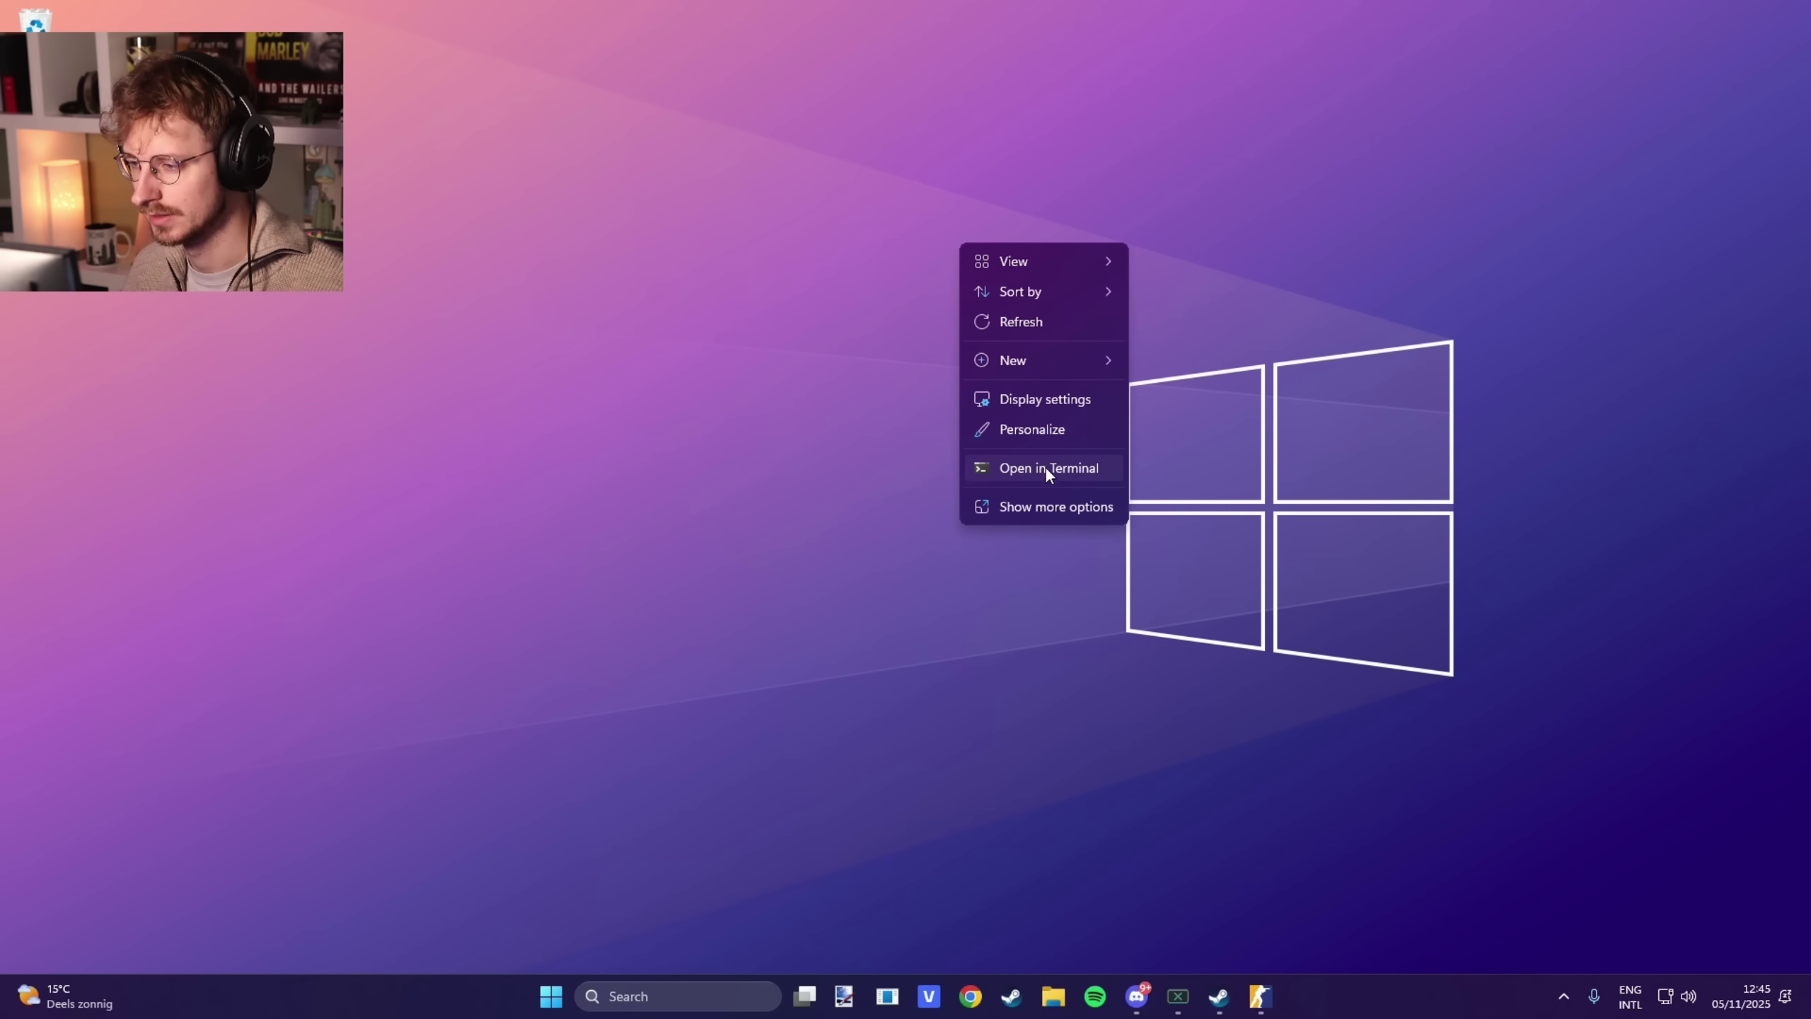
{"action": "left_click", "coordinate": [1033, 506]}
{"action": "left_click", "coordinate": [1078, 384]}
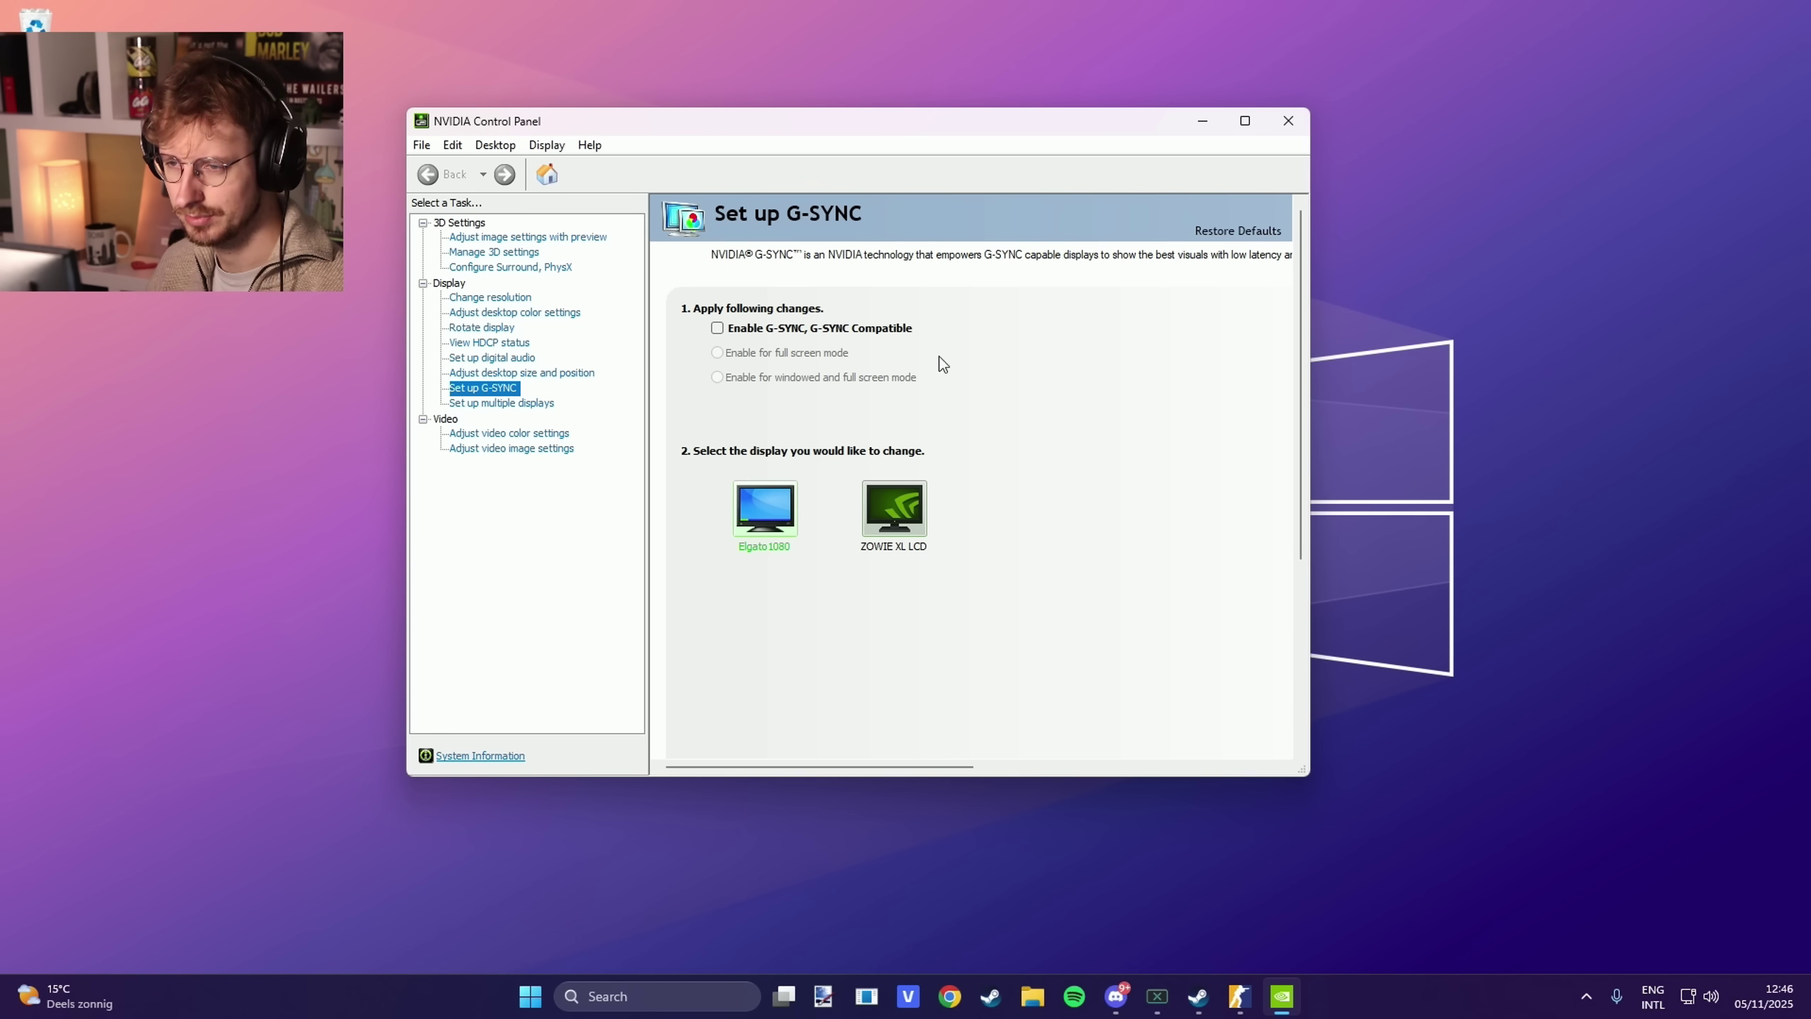
Open the desktop size and position settings and review the scaling mode, scaling device, resolution and refresh rate
{"action": "left_click", "coordinate": [531, 374]}
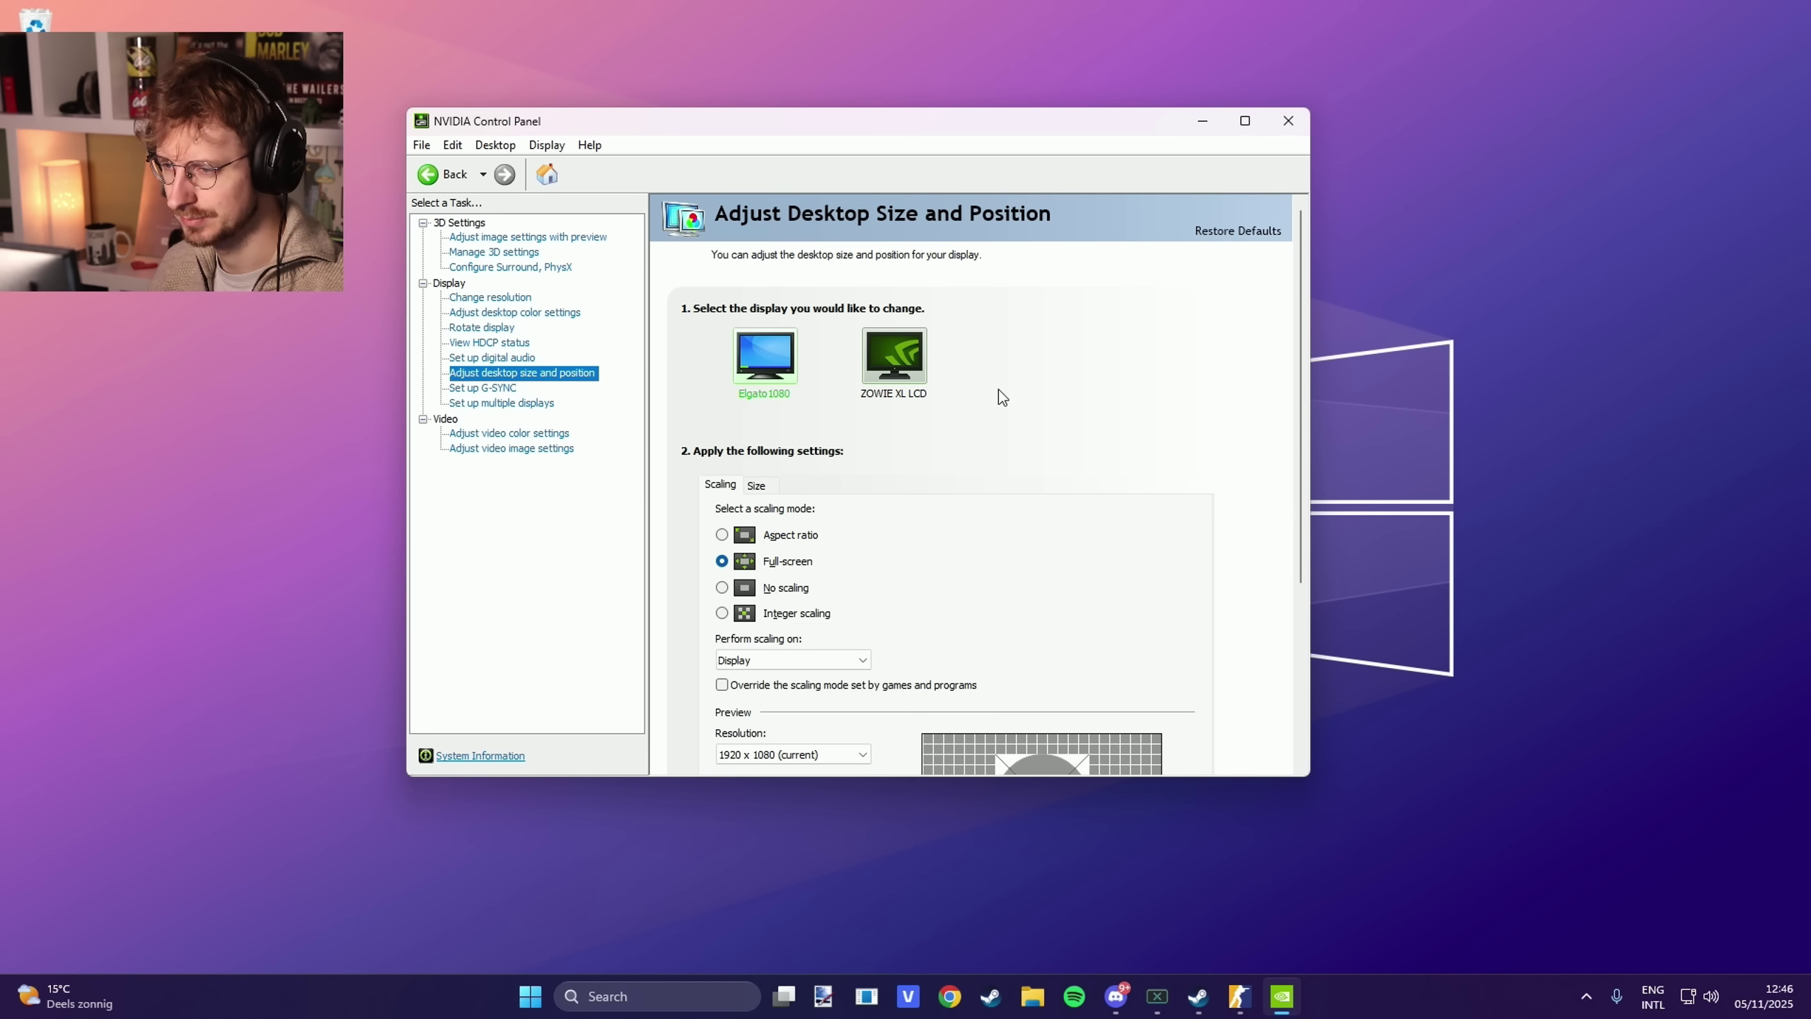
{"action": "scroll", "coordinate": [976, 420], "scroll_direction": "down", "scroll_amount": 1}
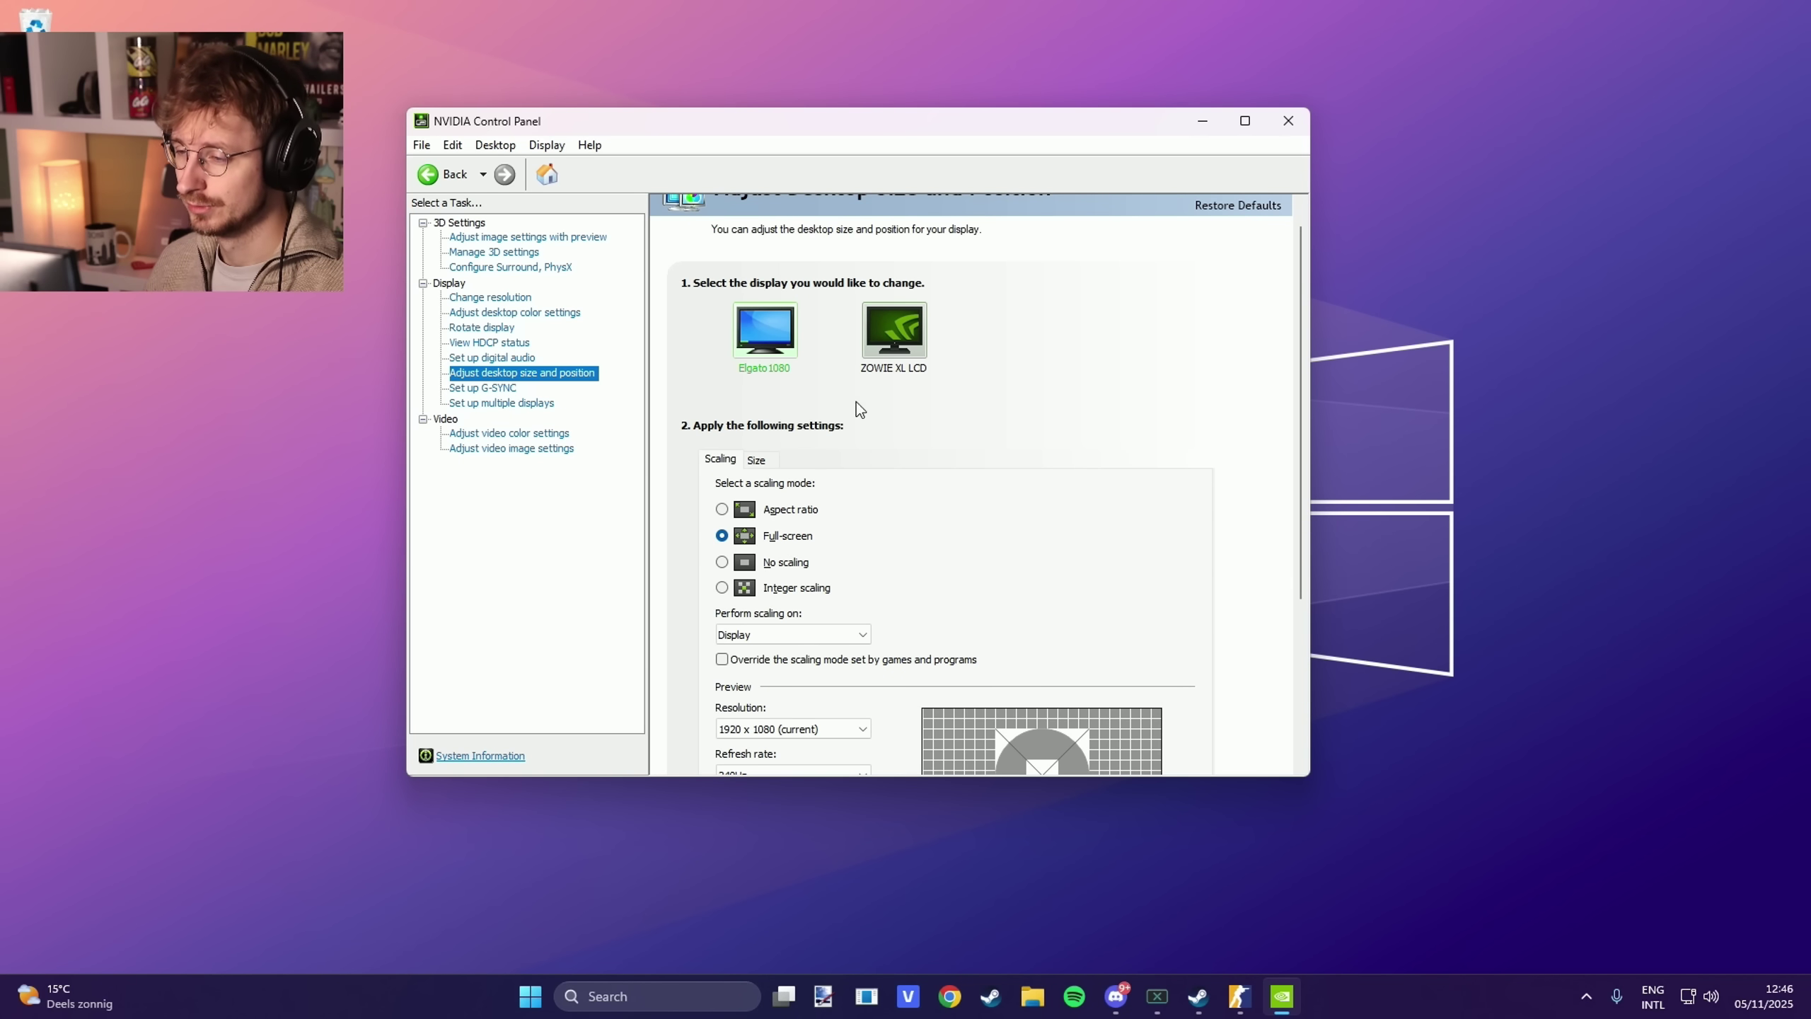
{"action": "scroll", "coordinate": [877, 471], "scroll_direction": "down", "scroll_amount": 2}
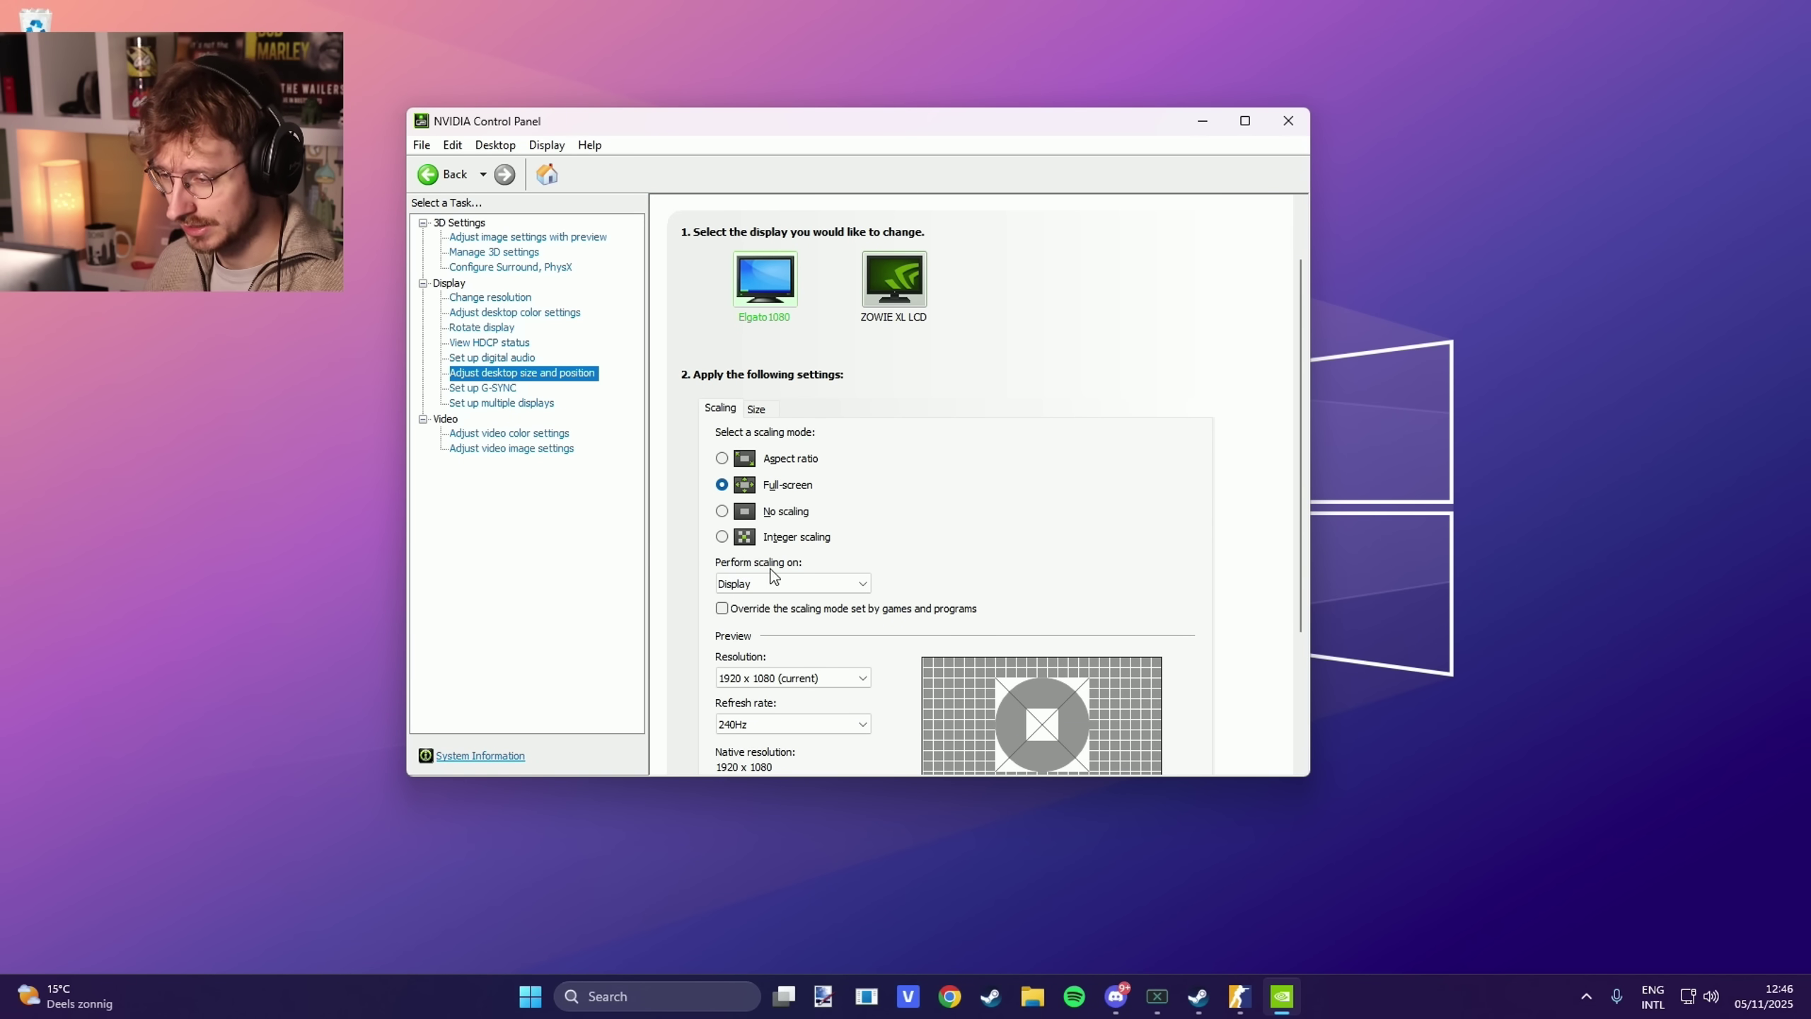
{"action": "scroll", "coordinate": [1042, 581], "scroll_direction": "down", "scroll_amount": 2}
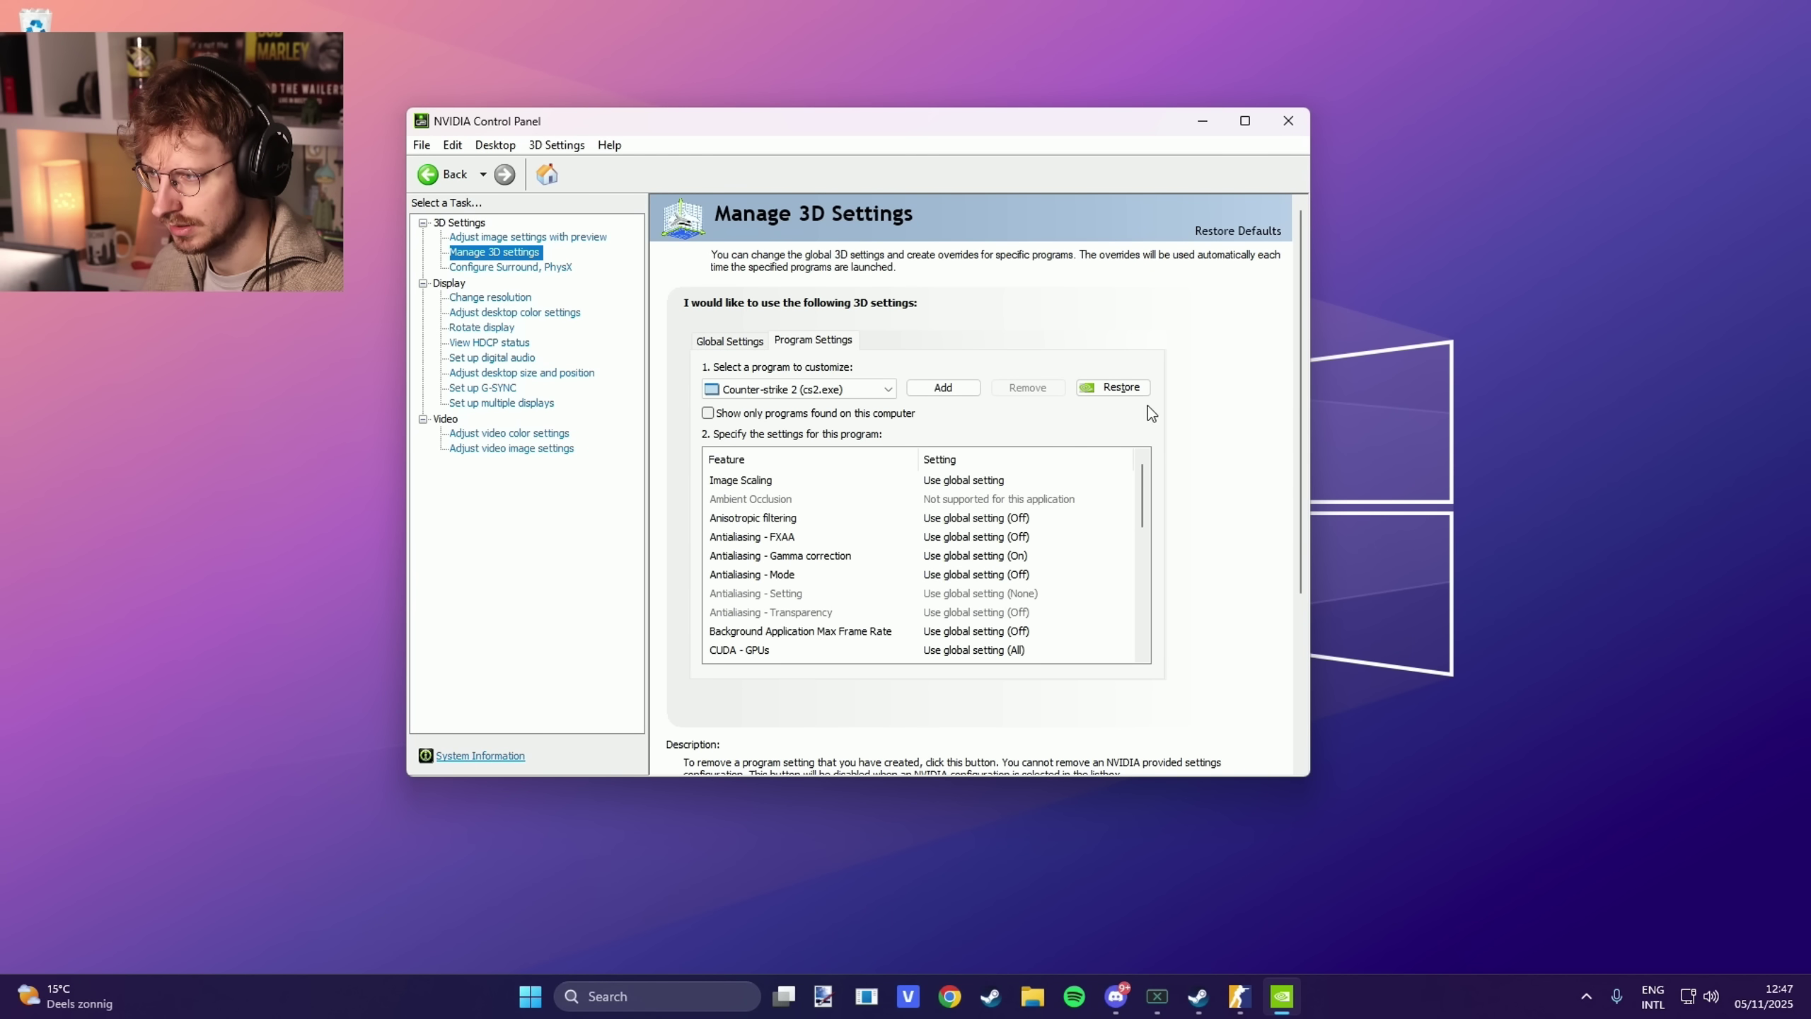
Widen the NVIDIA Control Panel window and review the program-specific 3D settings for Counter-Strike 2 (cs2.exe)
{"action": "left_click_drag", "start_coordinate": [1308, 444], "coordinate": [1406, 444]}
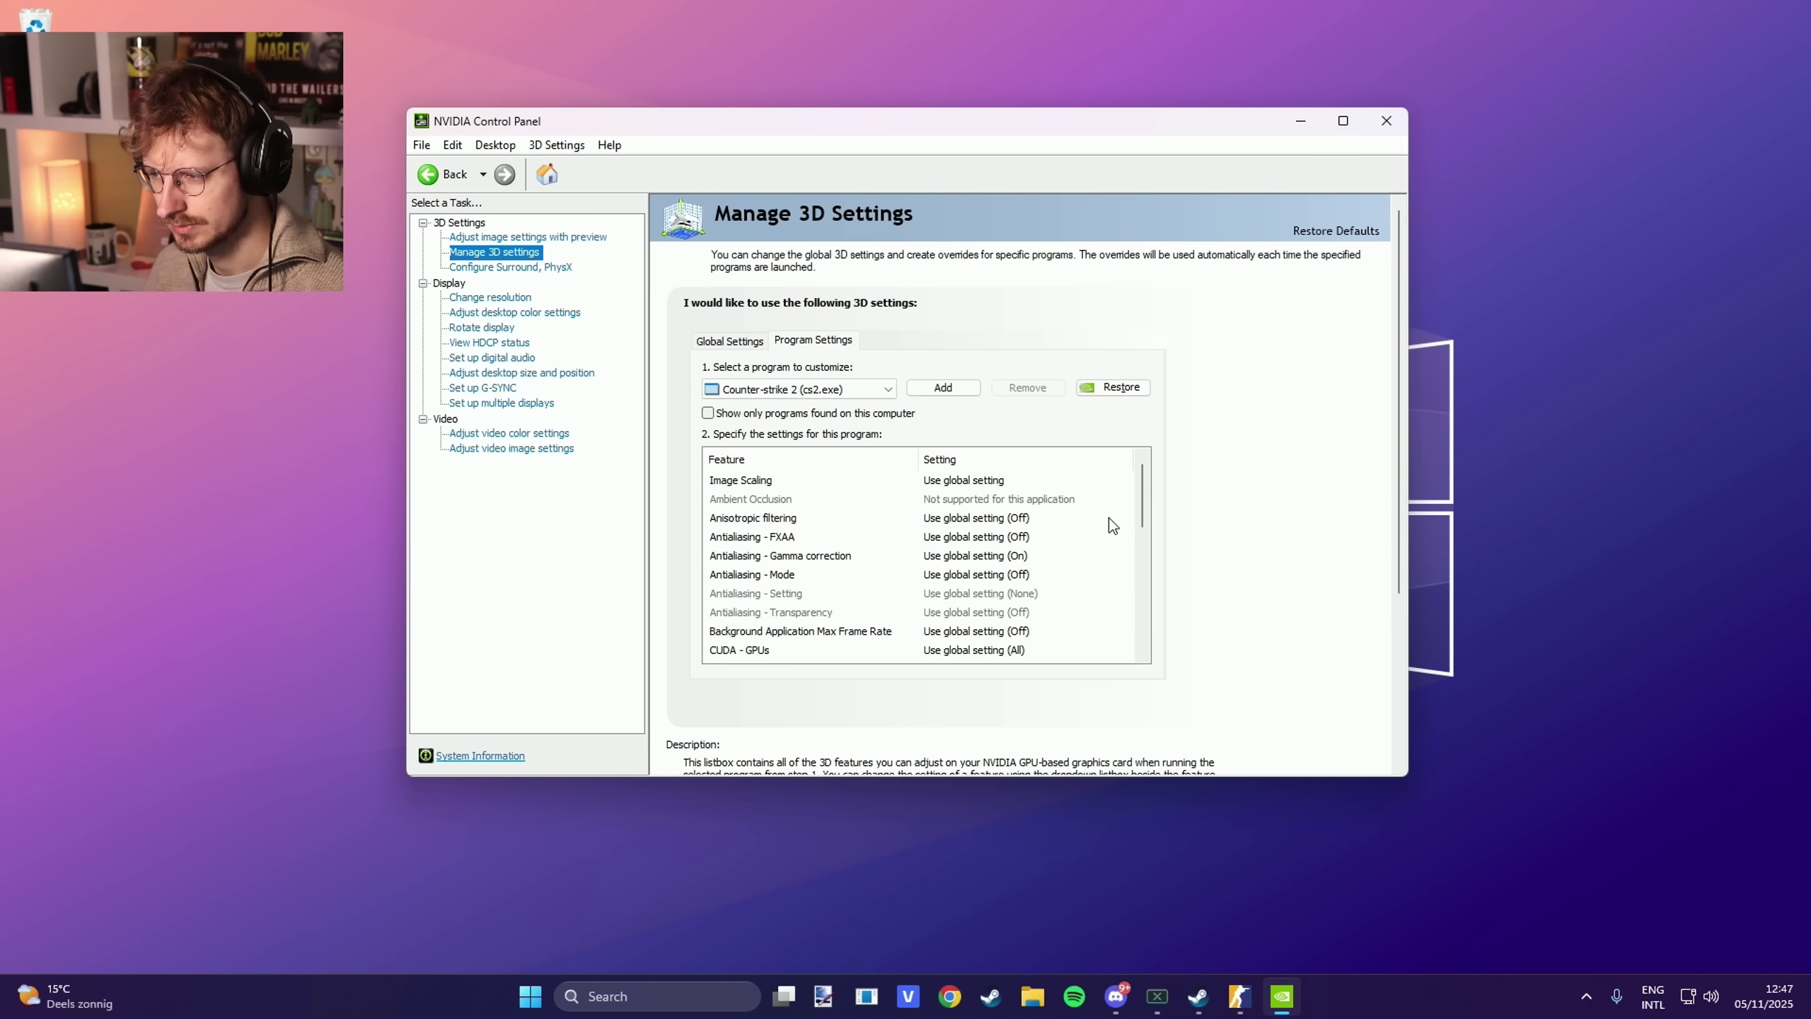
{"action": "mouse_move", "coordinate": [1139, 503]}
{"action": "left_mouse_down"}
{"action": "mouse_move", "coordinate": [1125, 600]}
{"action": "mouse_move", "coordinate": [1140, 504]}
{"action": "left_mouse_up"}
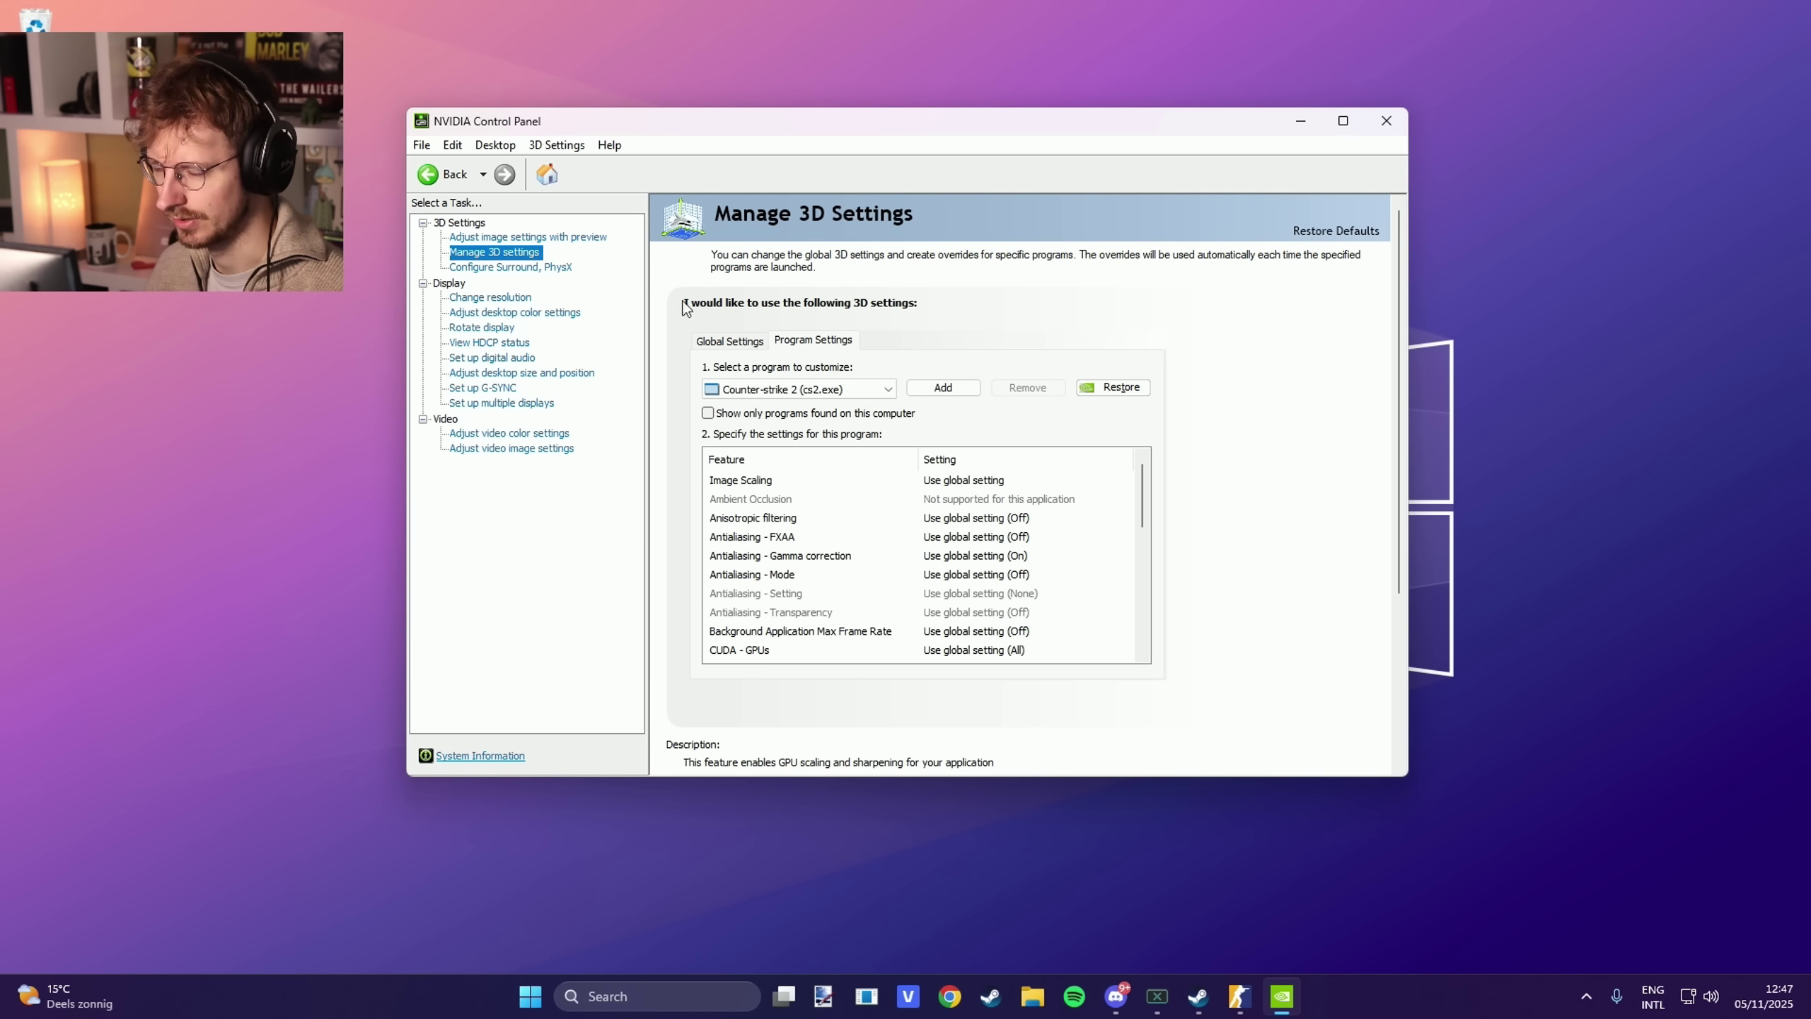
Set the image settings with preview to use the preference emphasizing Performance and apply the change
{"action": "left_click", "coordinate": [528, 236]}
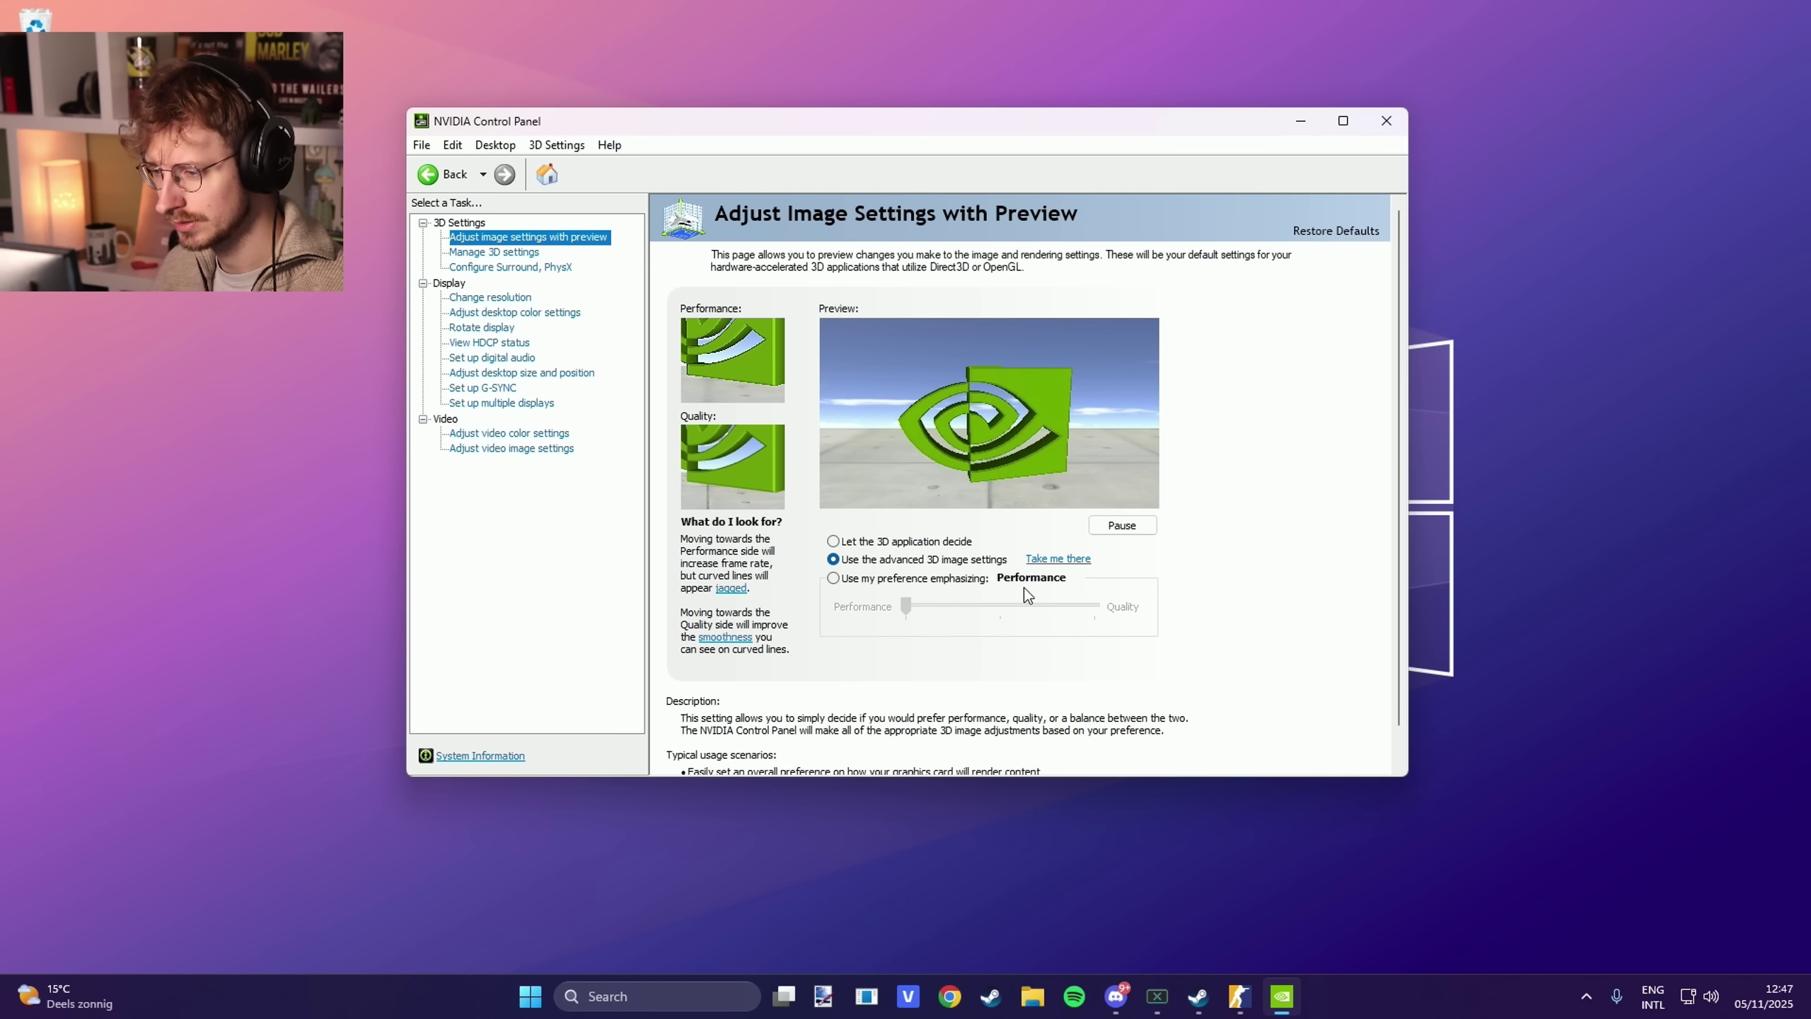
{"action": "left_click", "coordinate": [920, 581]}
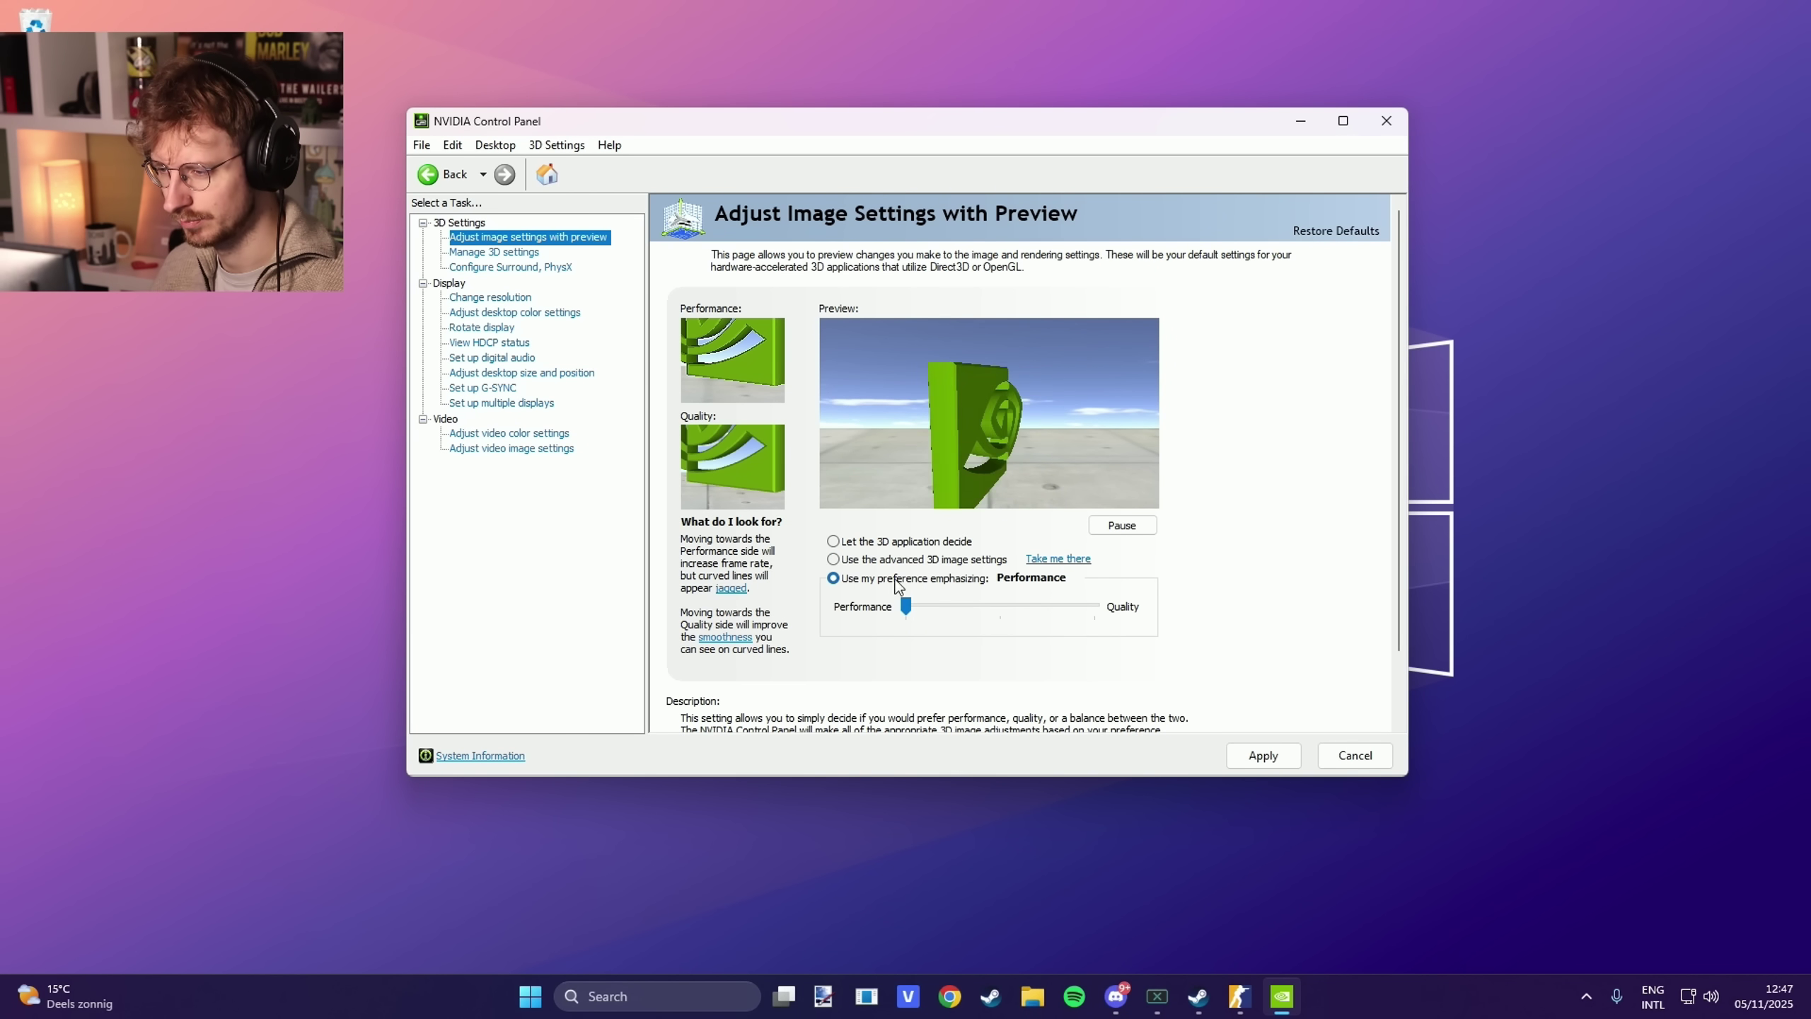
{"action": "left_click", "coordinate": [1262, 755]}
{"action": "left_click", "coordinate": [974, 485]}
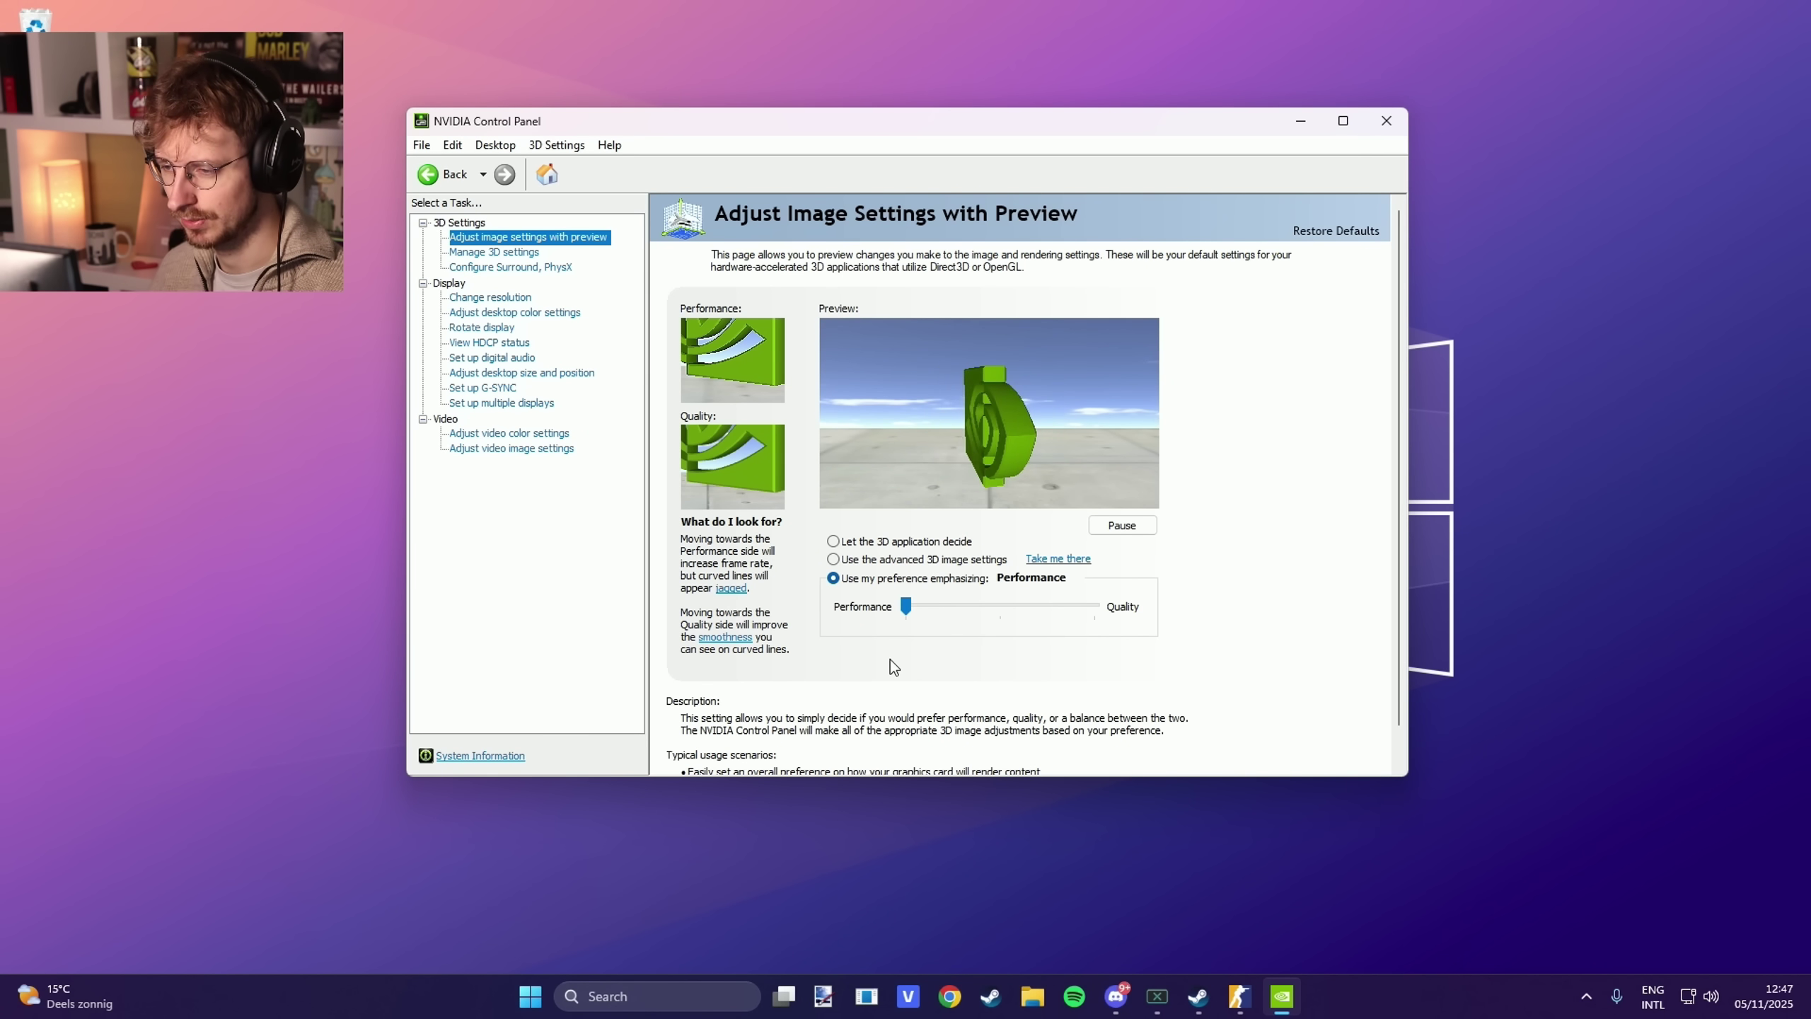
Review the video color settings, including how color adjustments are made, and open the video image settings
{"action": "left_click", "coordinate": [509, 433]}
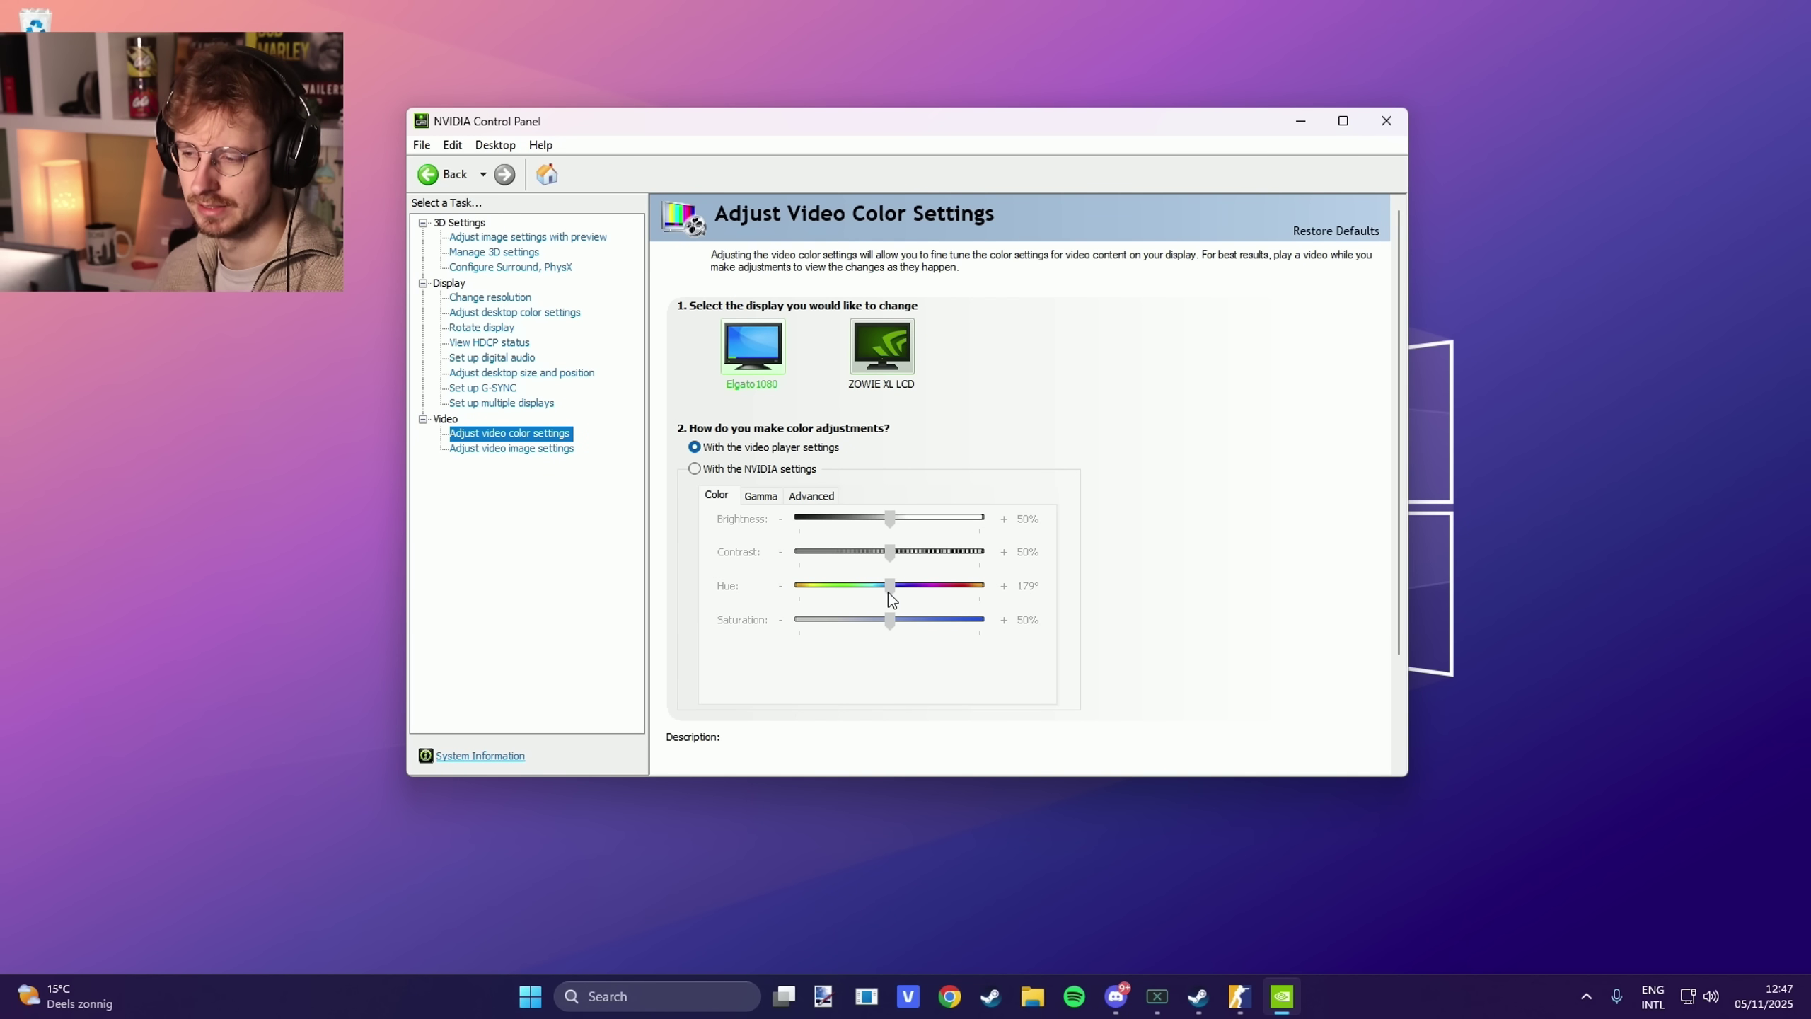
{"action": "left_click", "coordinate": [546, 449]}
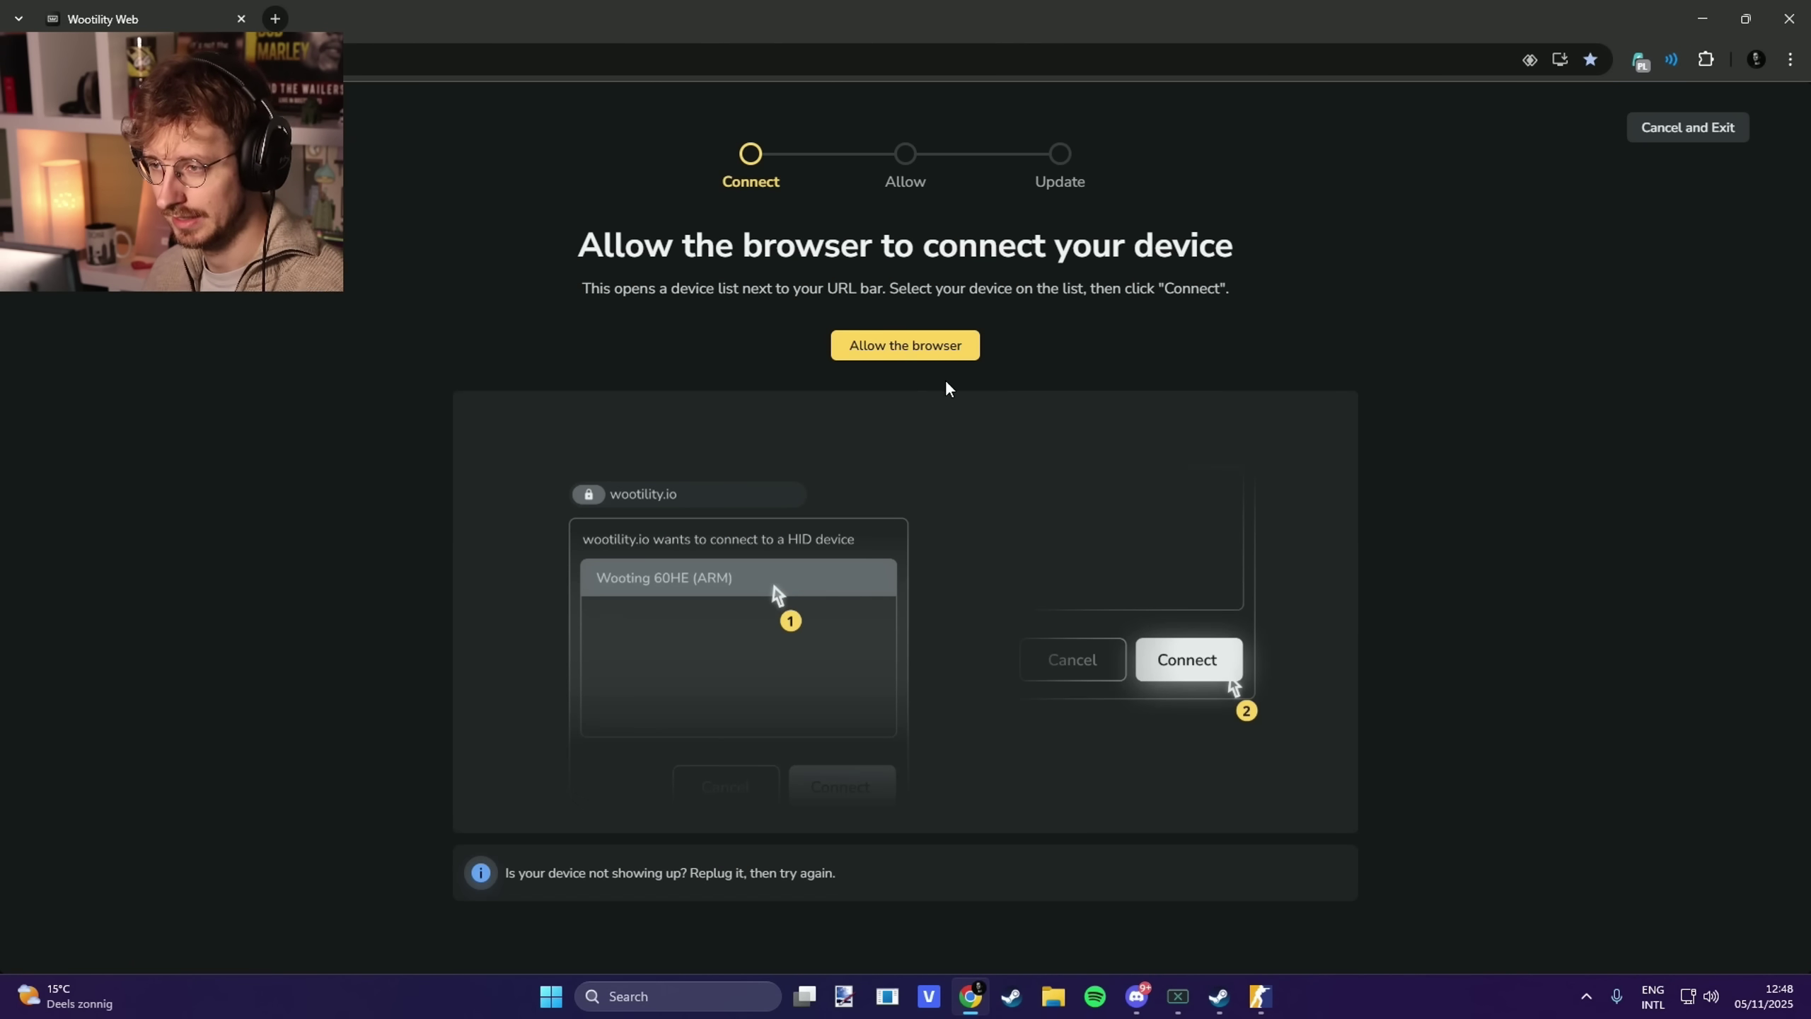
Switch to Wootility Web in the browser, try to connect the keyboard through the HID device list, and cancel the request
{"action": "left_click", "coordinate": [848, 345]}
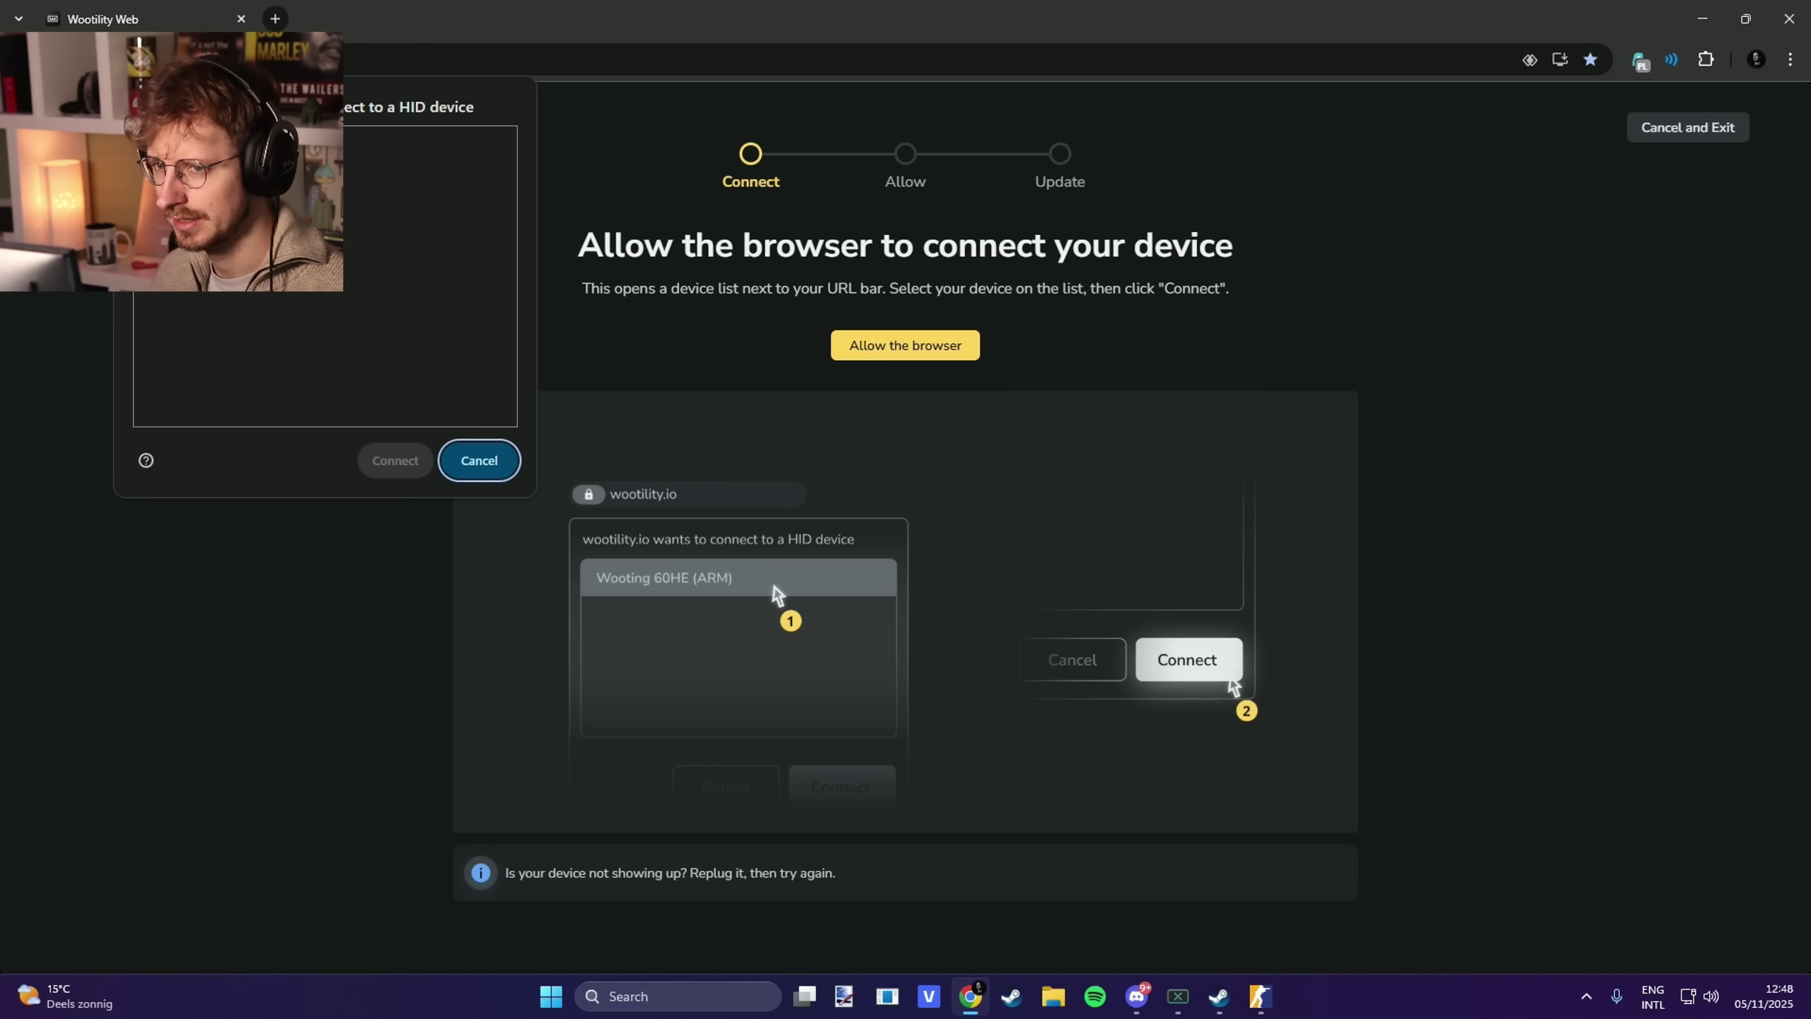
{"action": "left_click", "coordinate": [474, 460]}
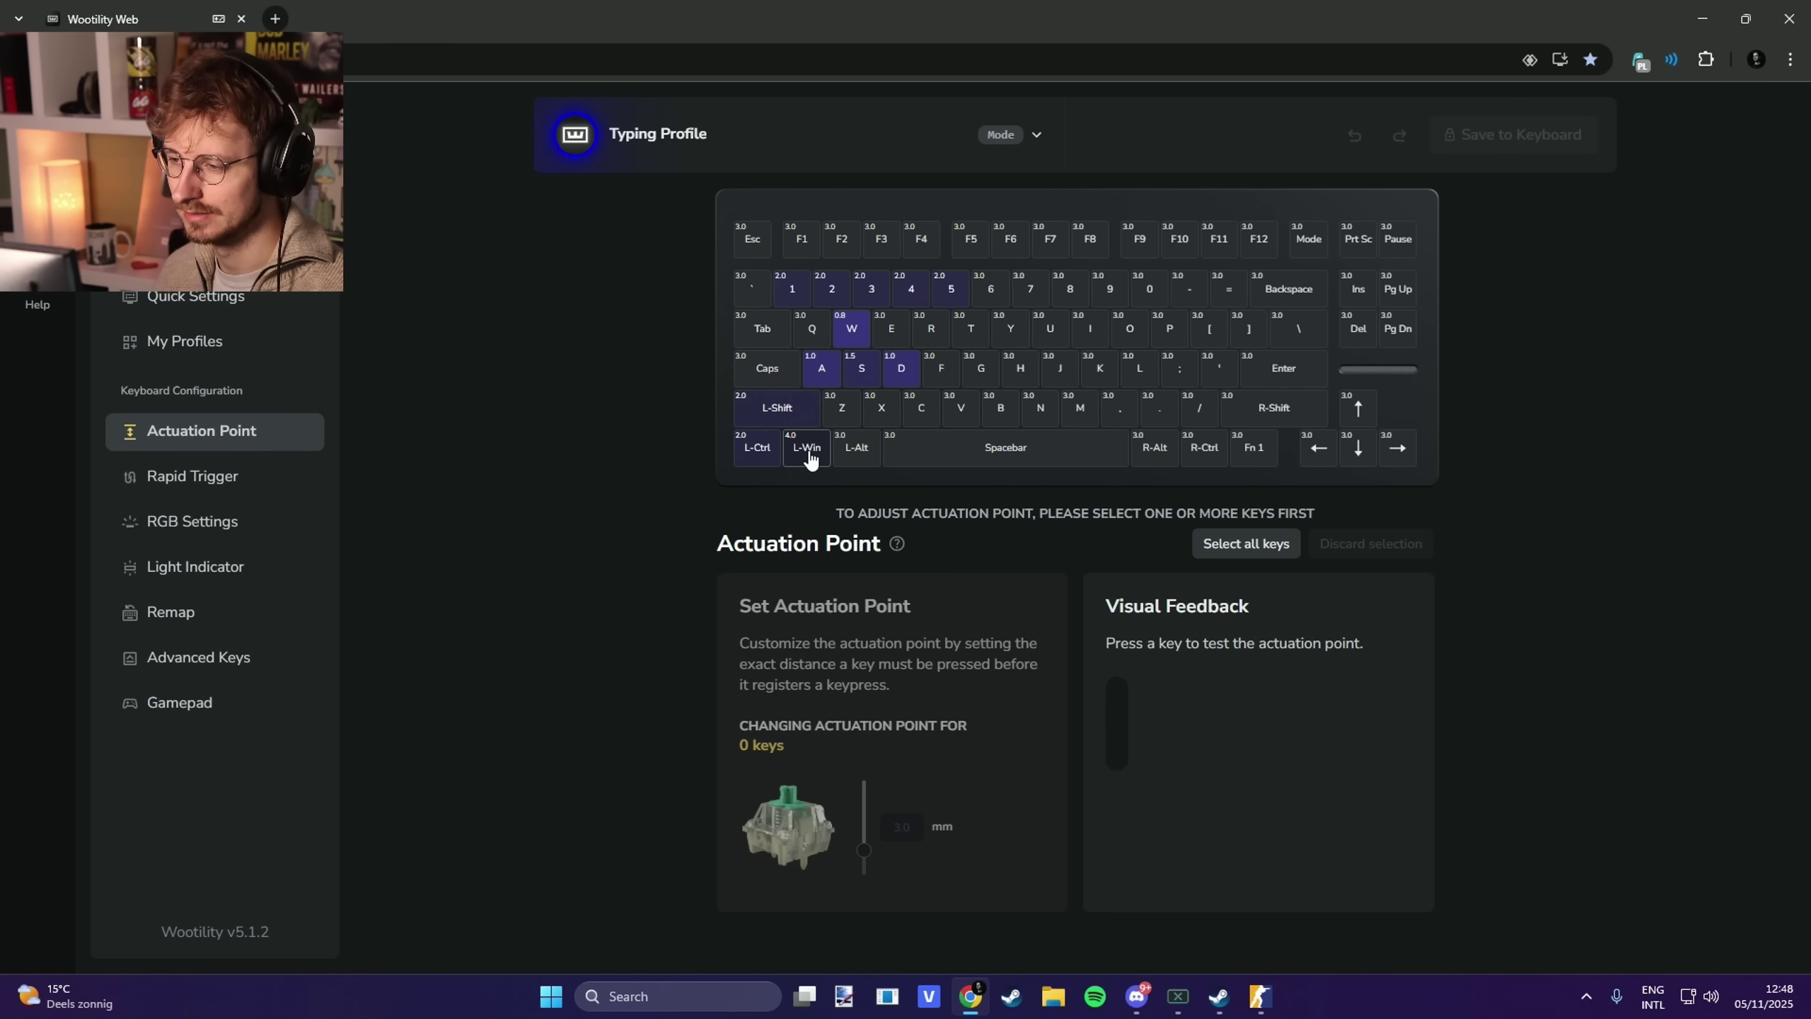
Open the Typing Profile's Rapid Trigger settings and review the values for the movement, shift and control keys
{"action": "left_click", "coordinate": [310, 462]}
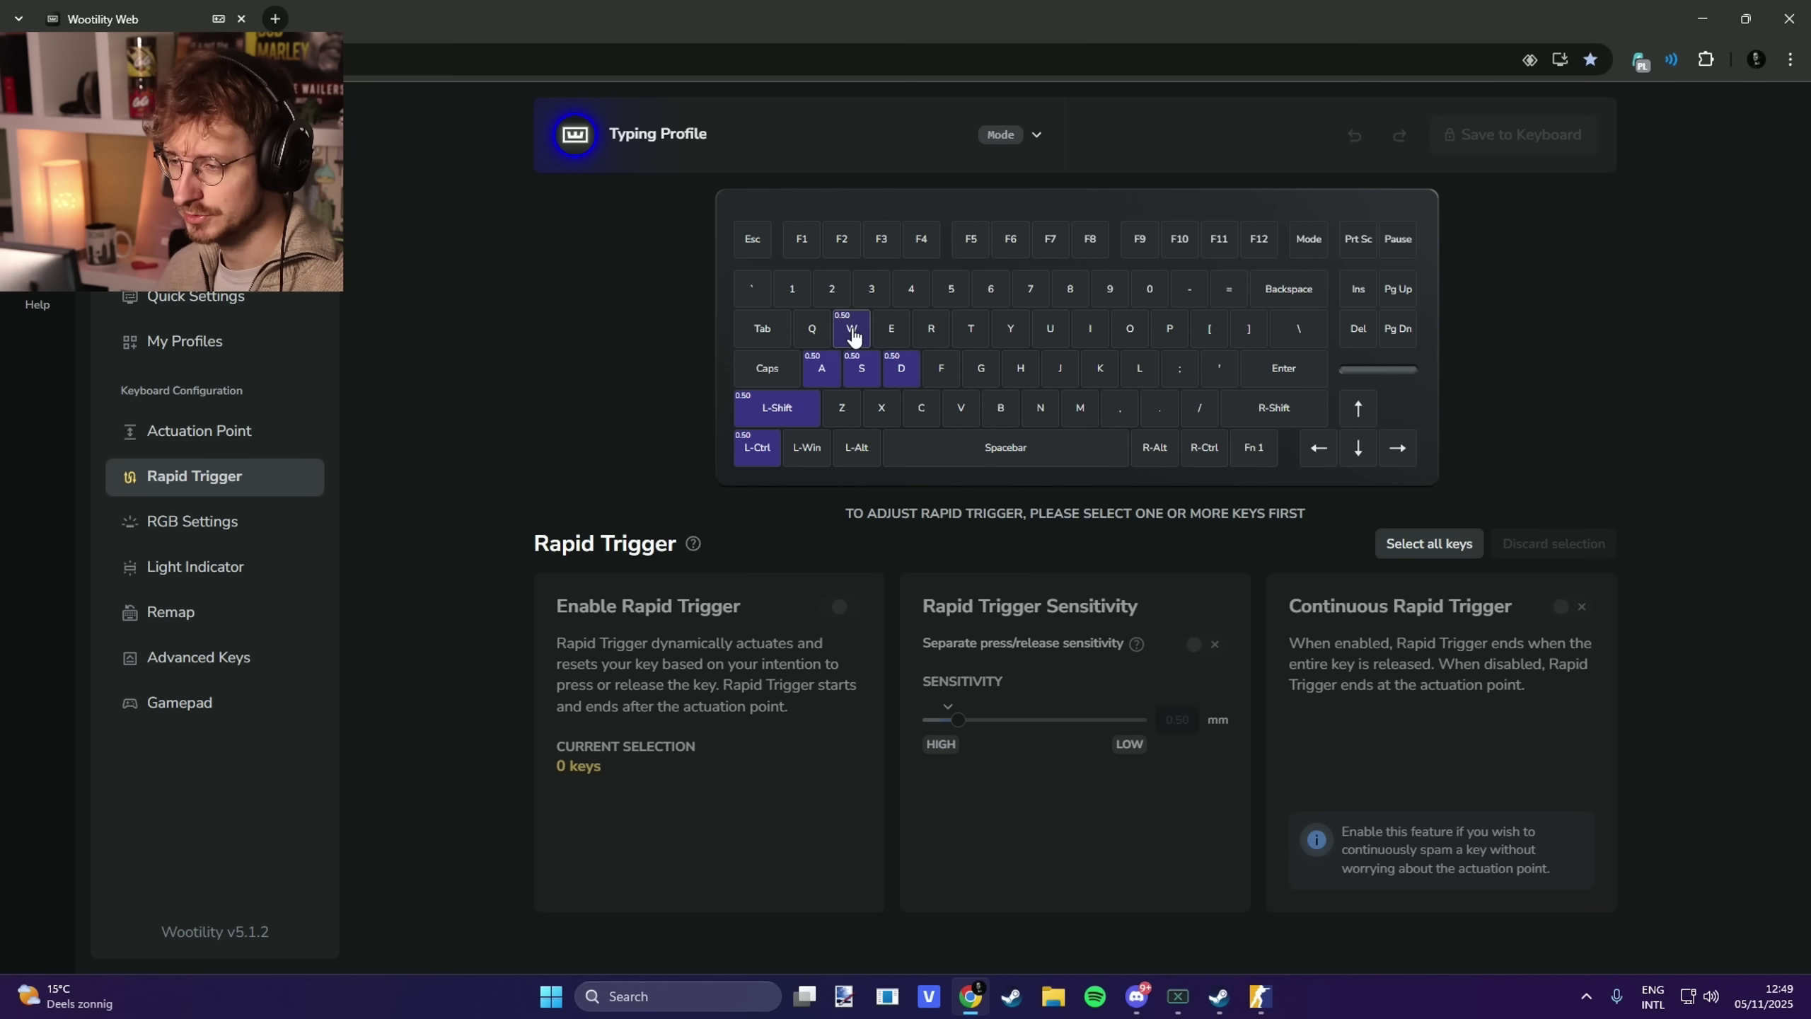